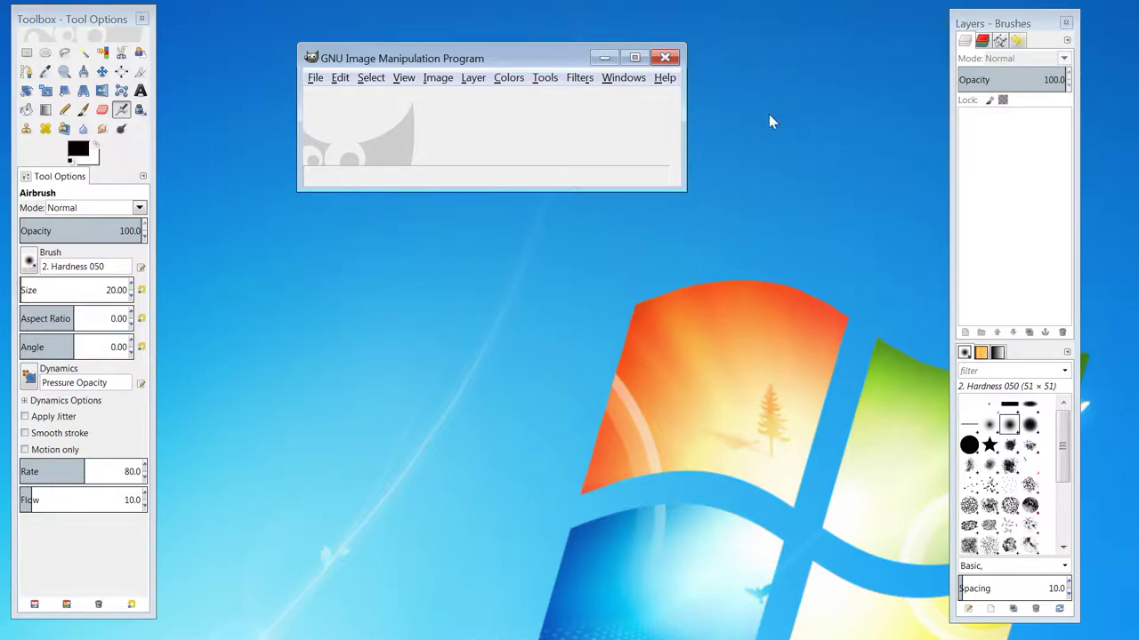
- Close the Layers - Brushes dock window
left_click(1066, 21)
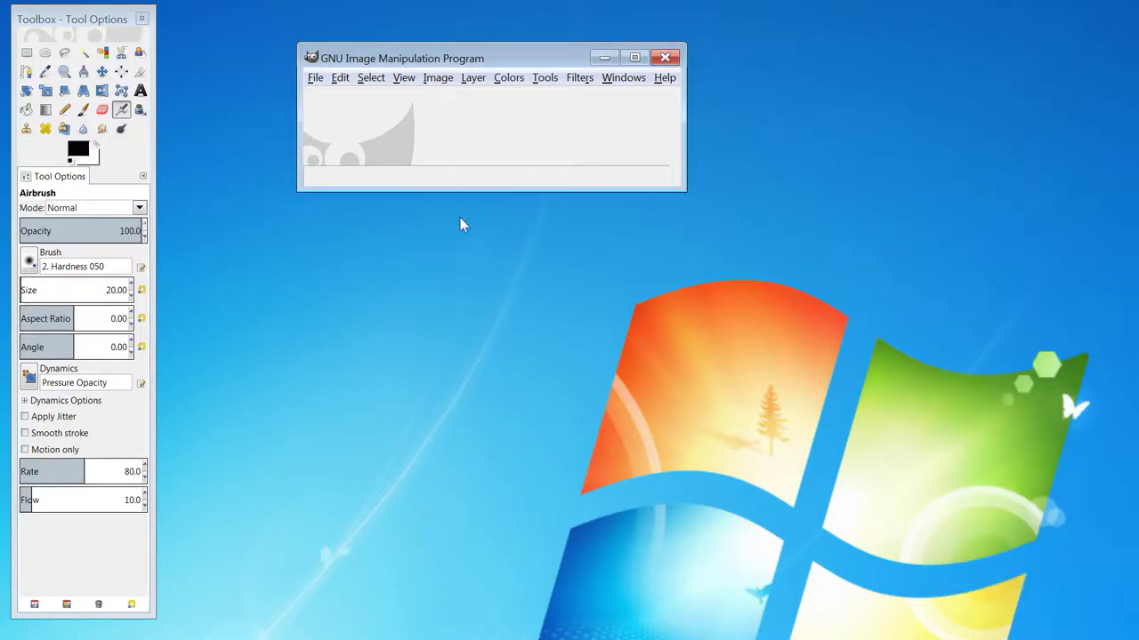
- Reset saved window positions to default values in Preferences > Window Management
left_click(341, 80)
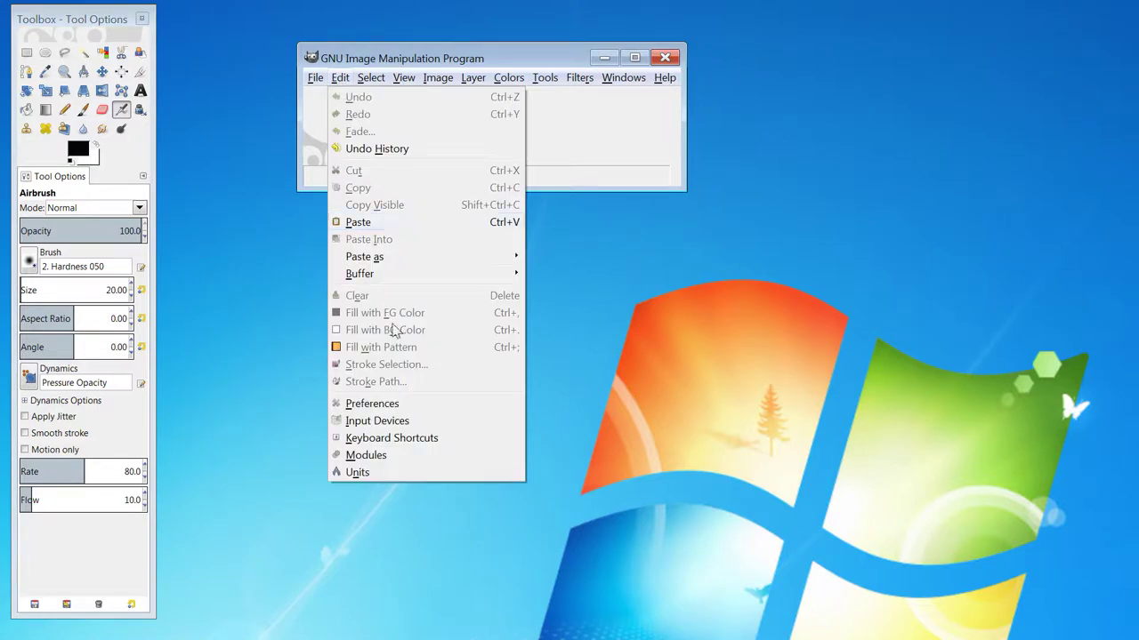
left_click(377, 405)
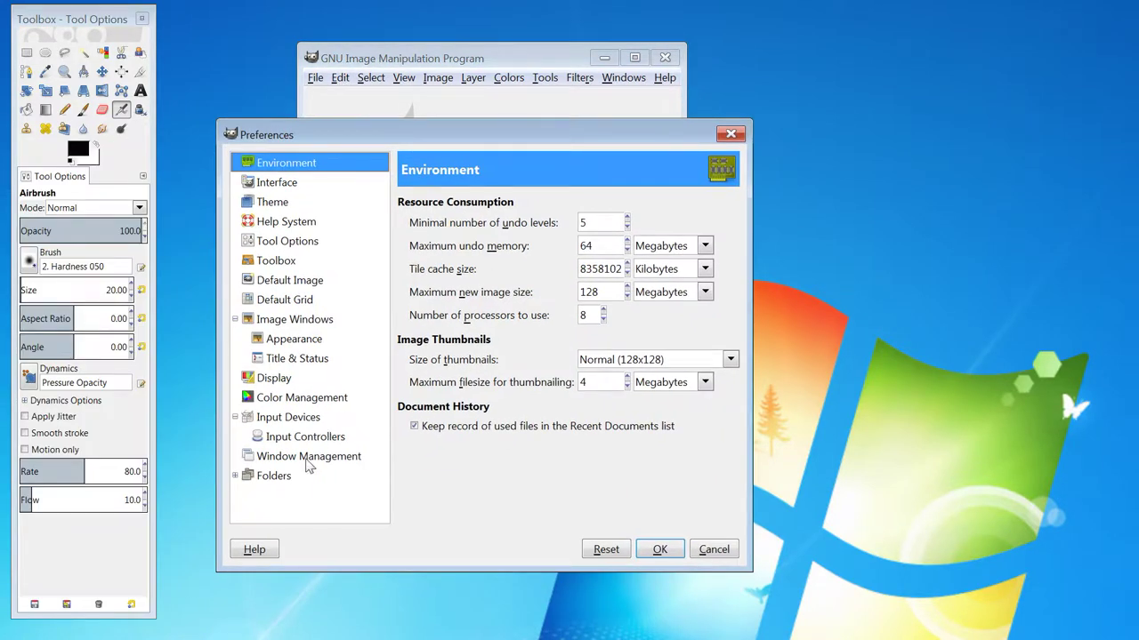
left_click(308, 462)
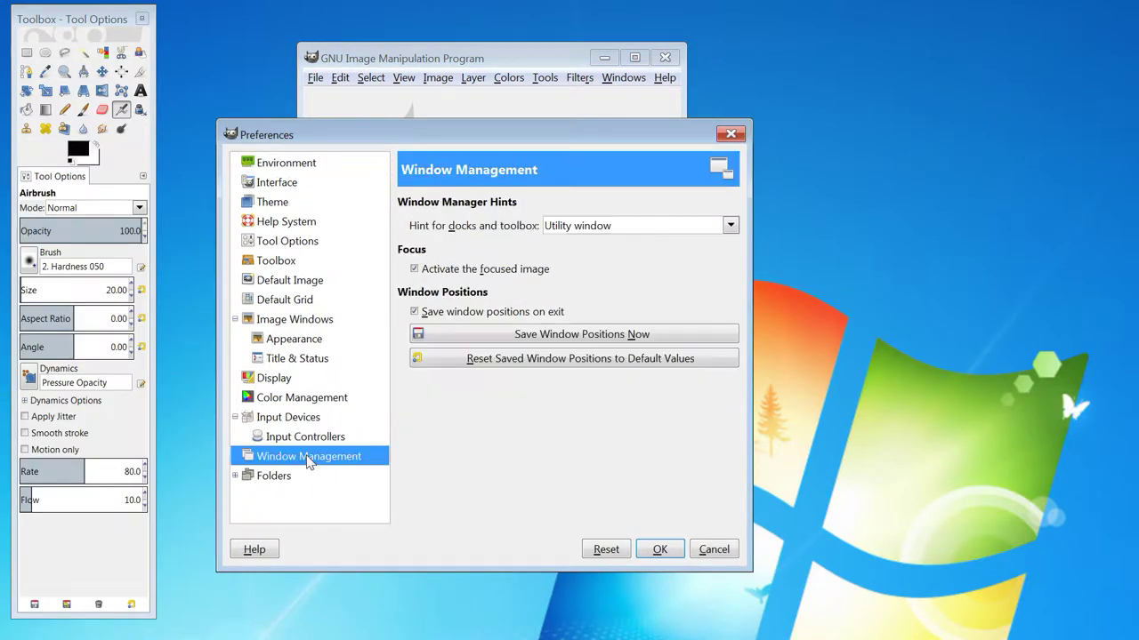
left_click(524, 360)
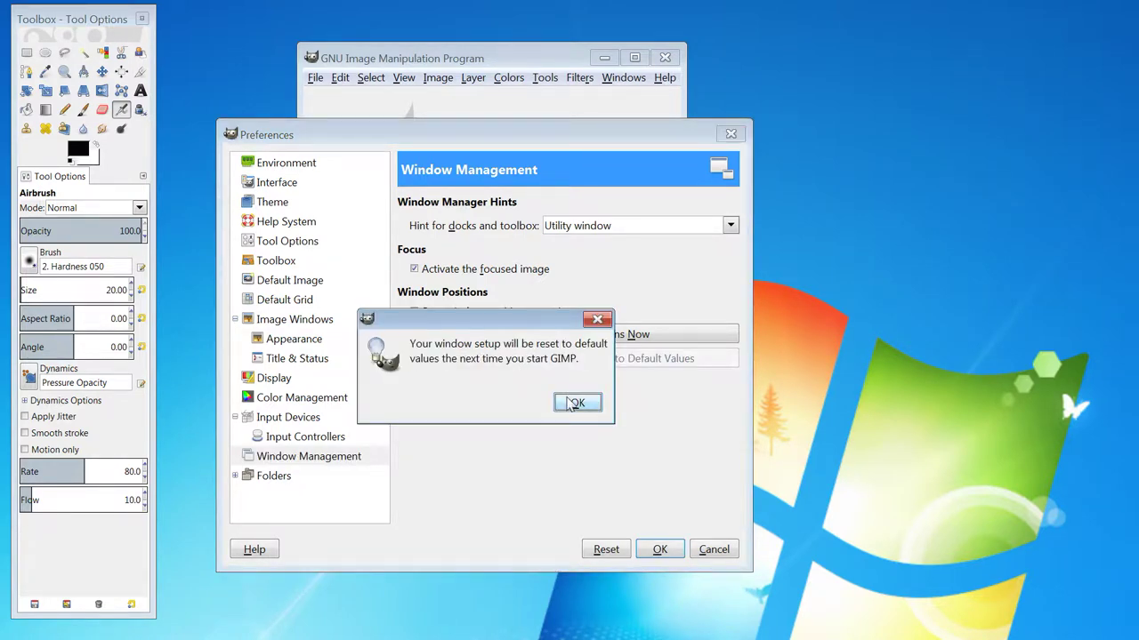
left_click(577, 404)
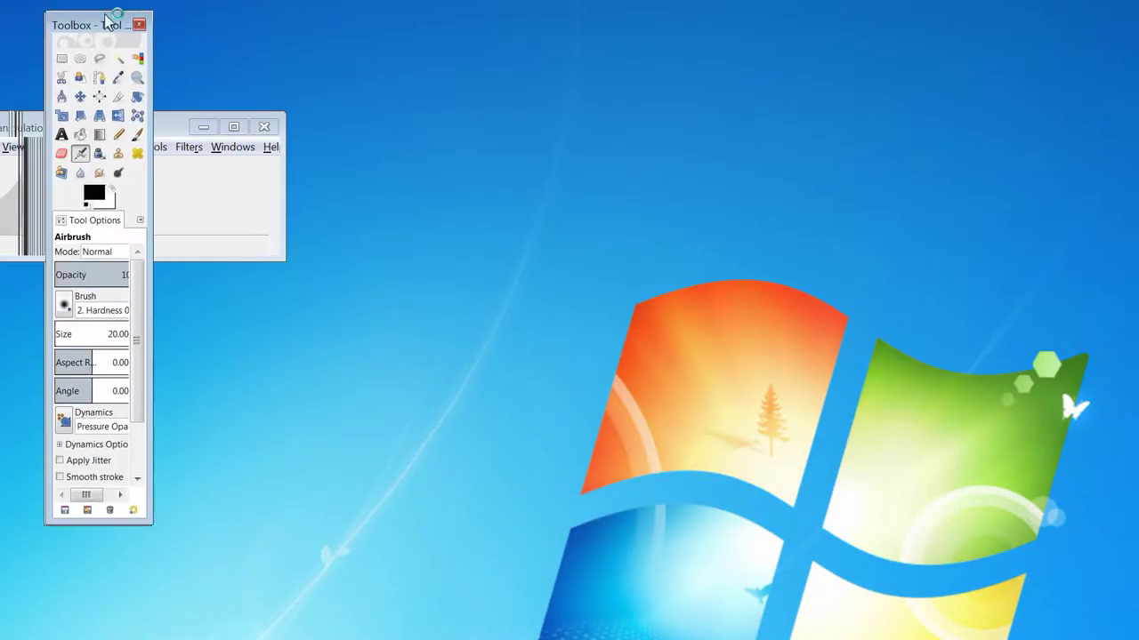
- Switch GIMP to Single-Window Mode from the Windows menu
left_click_drag(175, 122, 451, 89)
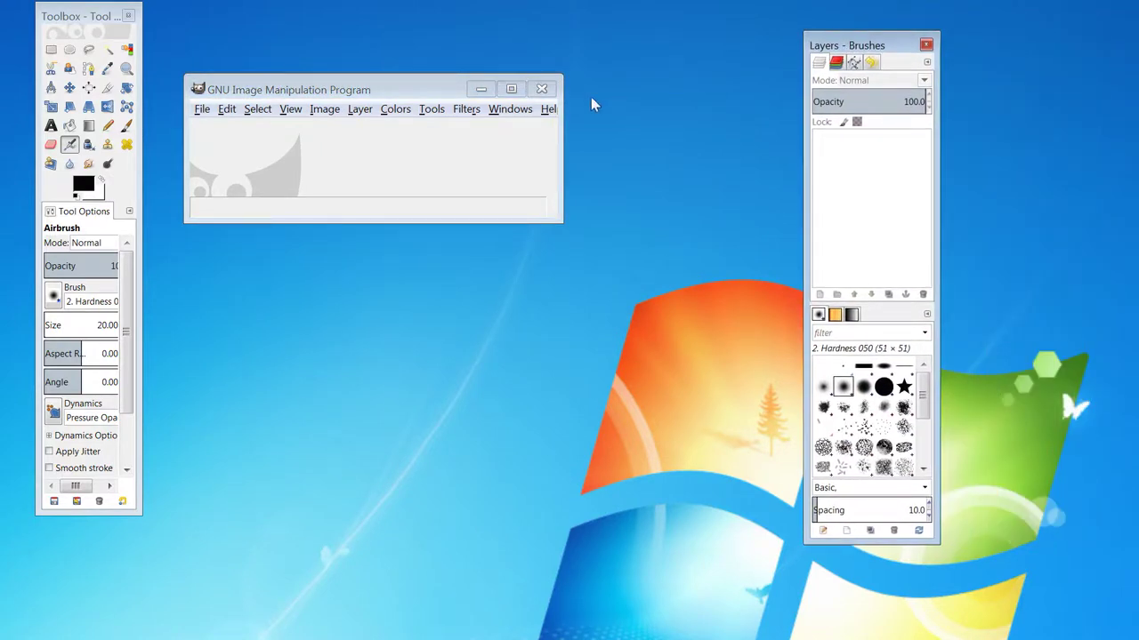
left_click(512, 110)
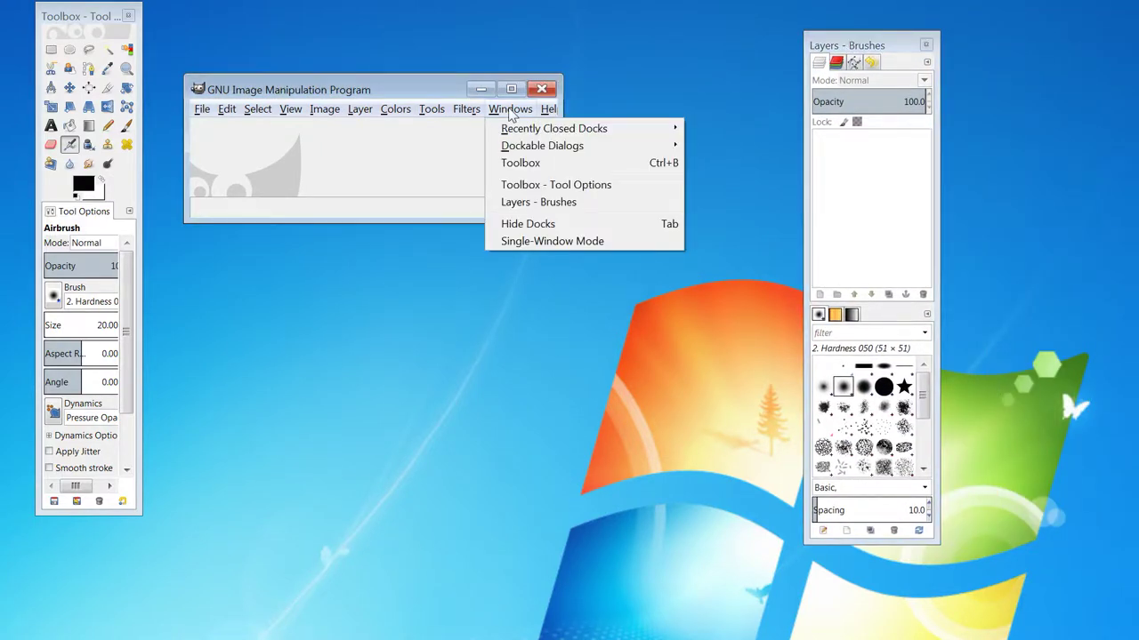
left_click(550, 241)
- Enlarge the single window to fill the screen and drag 02.jpg onto the canvas
left_click_drag(440, 88, 256, 14)
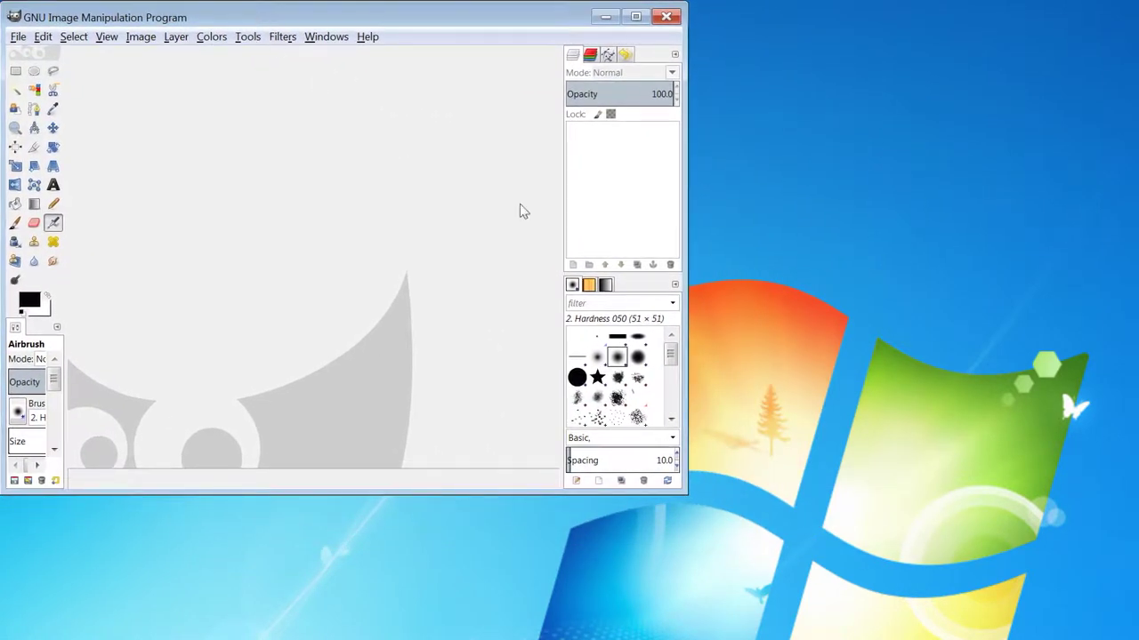
left_click_drag(684, 495, 1128, 632)
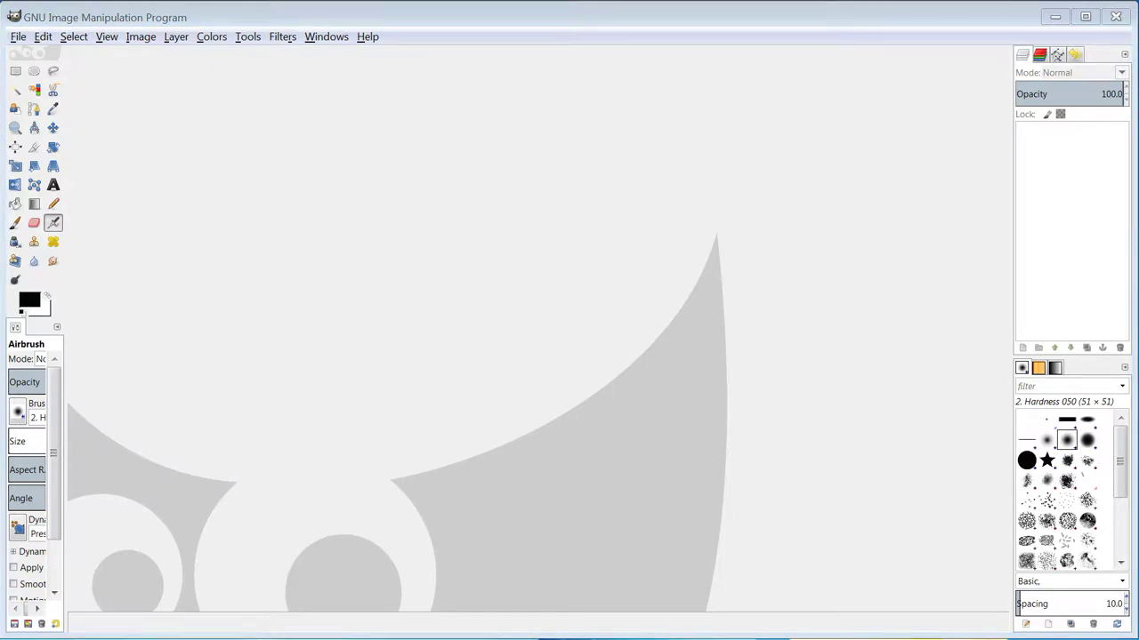
left_click_drag(1138, 249, 783, 261)
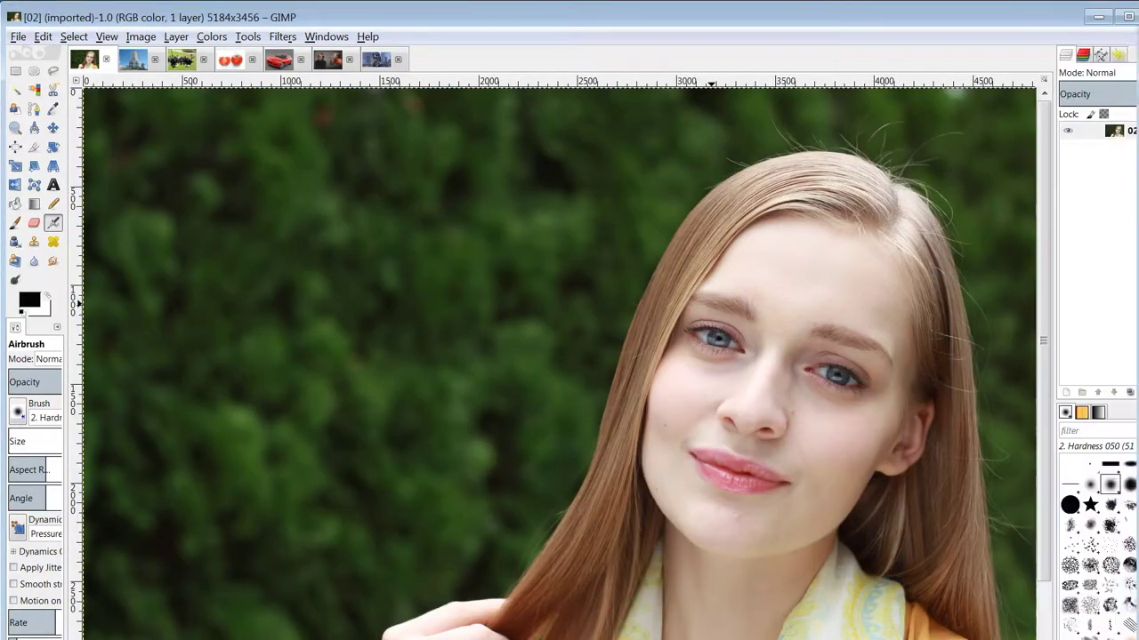
- Widen the window to full screen width and zoom in and out on the woman's face
left_click_drag(1122, 628, 1138, 633)
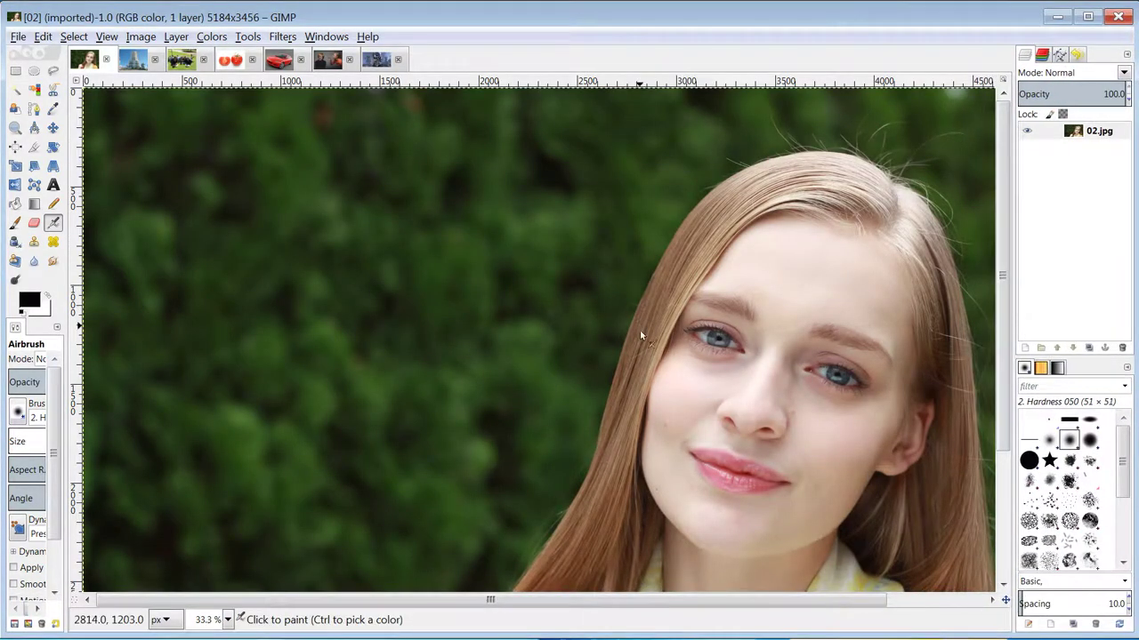
scroll(645, 338, "up", 1)
scroll(658, 326, "down", 6)
scroll(661, 324, "up", 8)
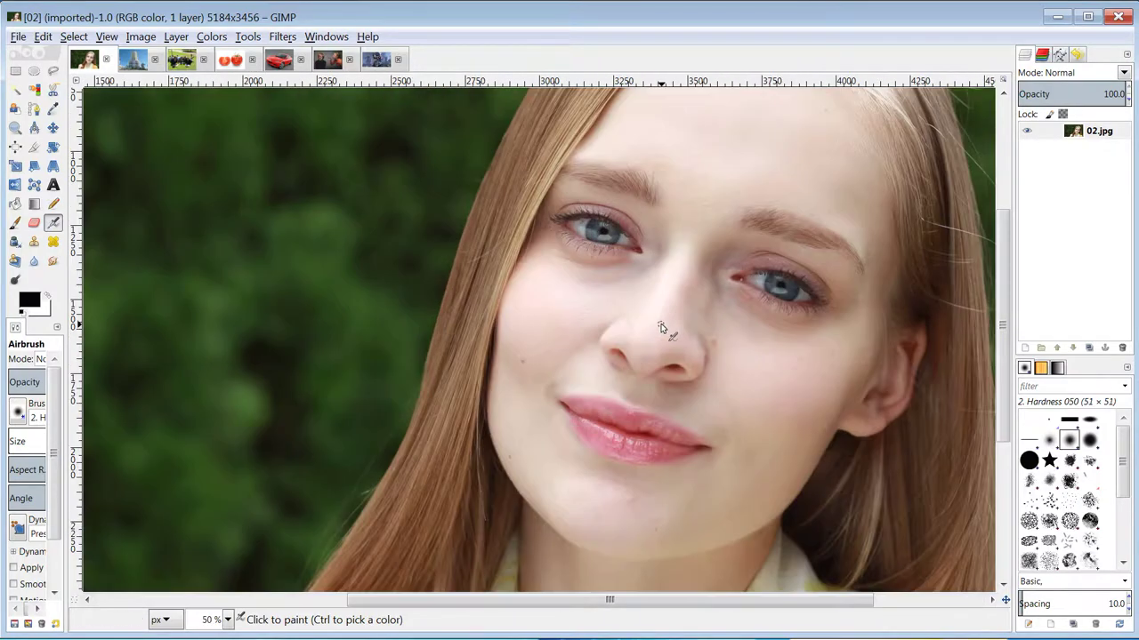
scroll(660, 324, "down", 5)
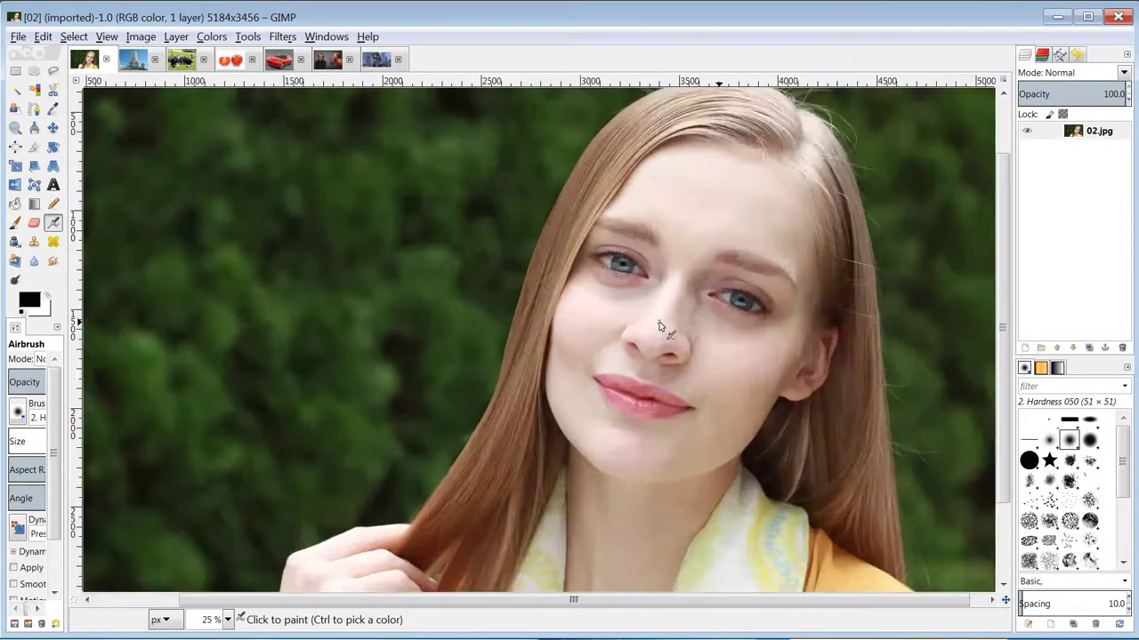
scroll(659, 324, "up", 4)
scroll(656, 323, "up", 3)
scroll(661, 326, "down", 6)
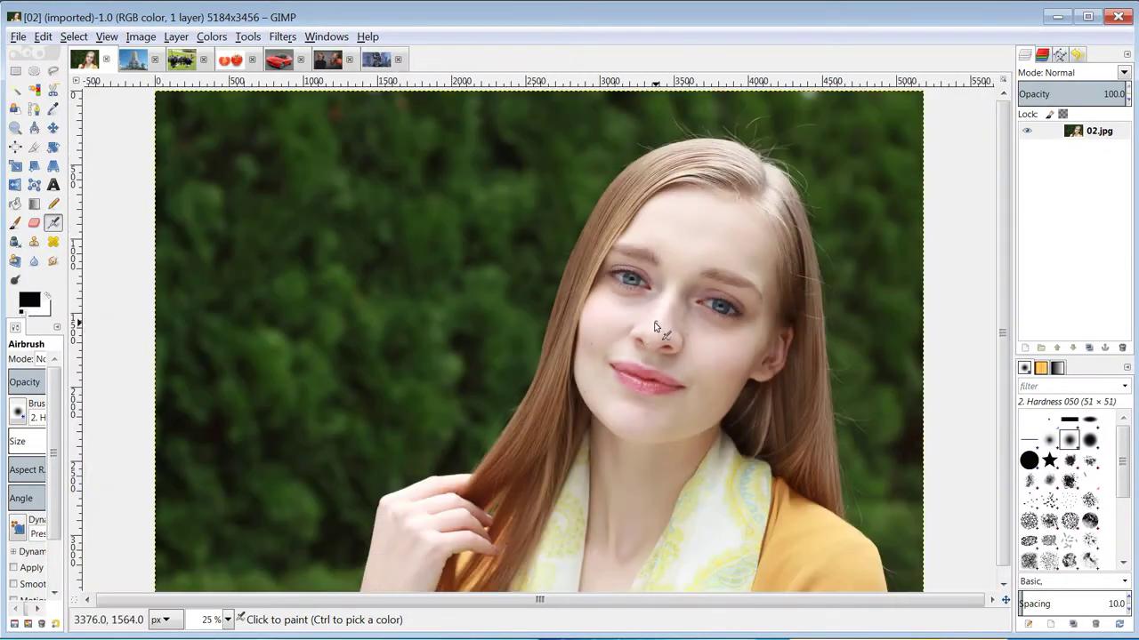
scroll(555, 314, "up", 1)
scroll(557, 315, "up", 1)
scroll(789, 254, "down", 4)
scroll(789, 254, "up", 4)
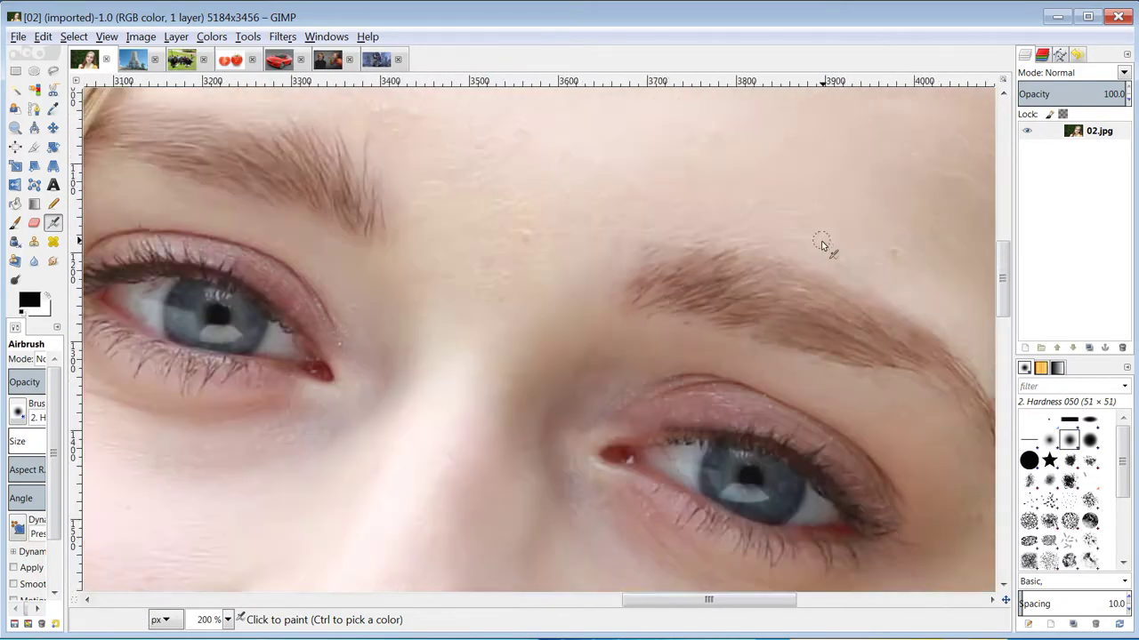
scroll(789, 256, "down", 4)
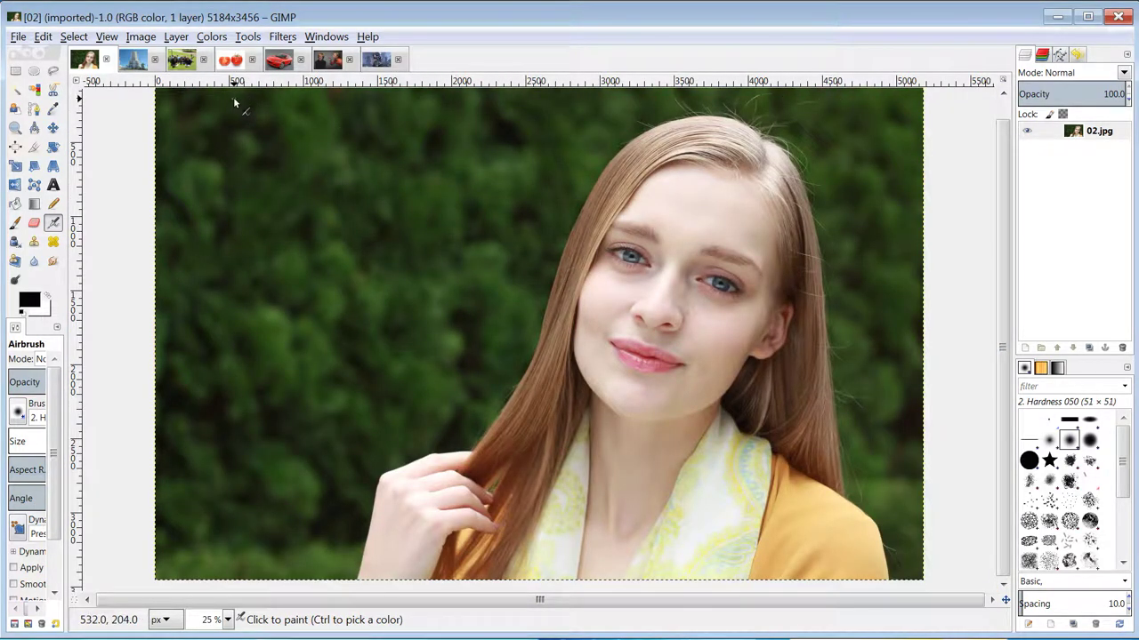
left_click(42, 37)
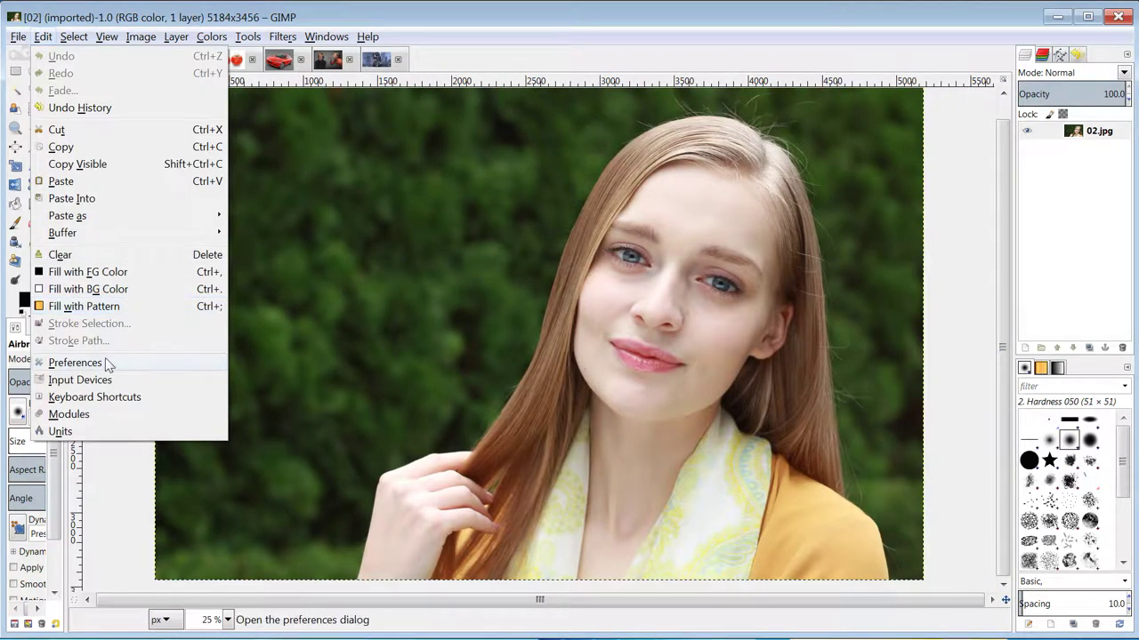
left_click(75, 362)
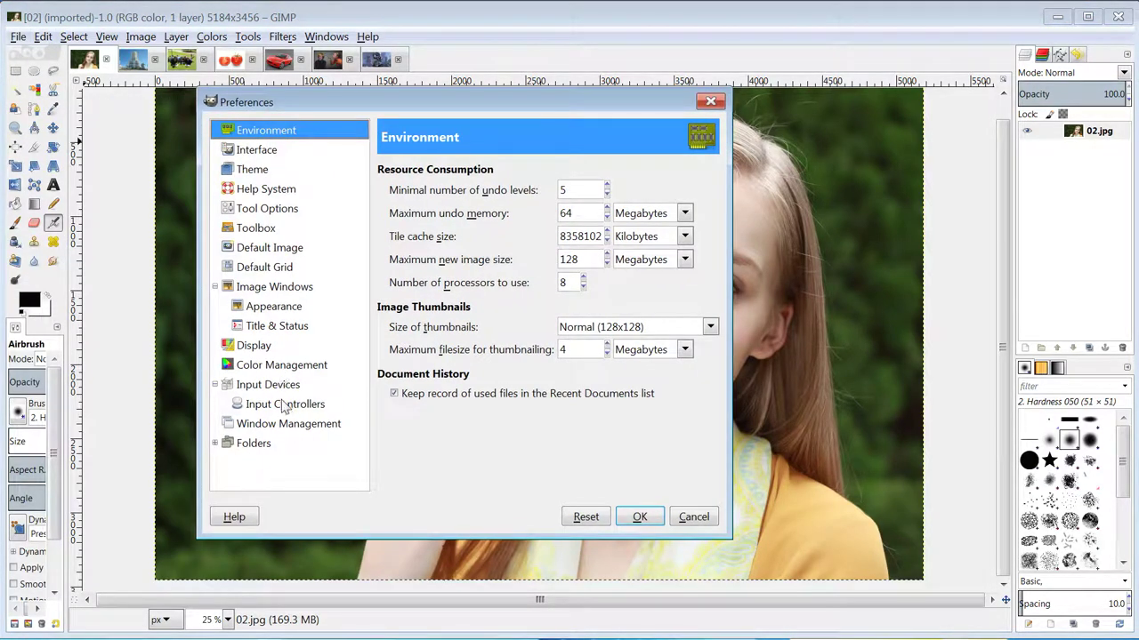
left_click(284, 405)
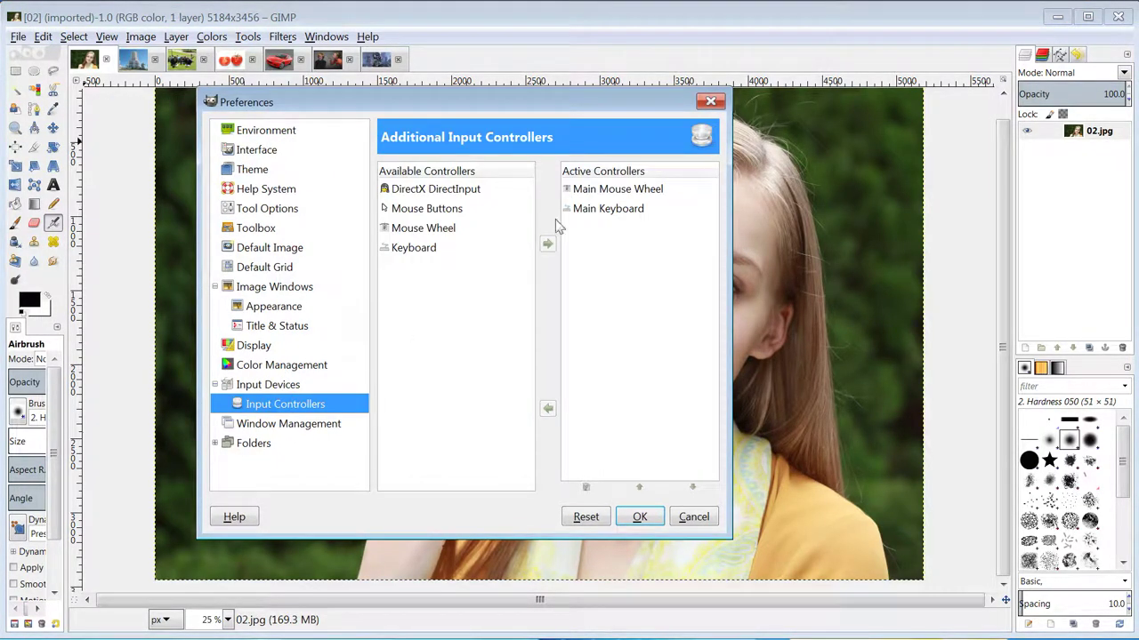
double_click(612, 190)
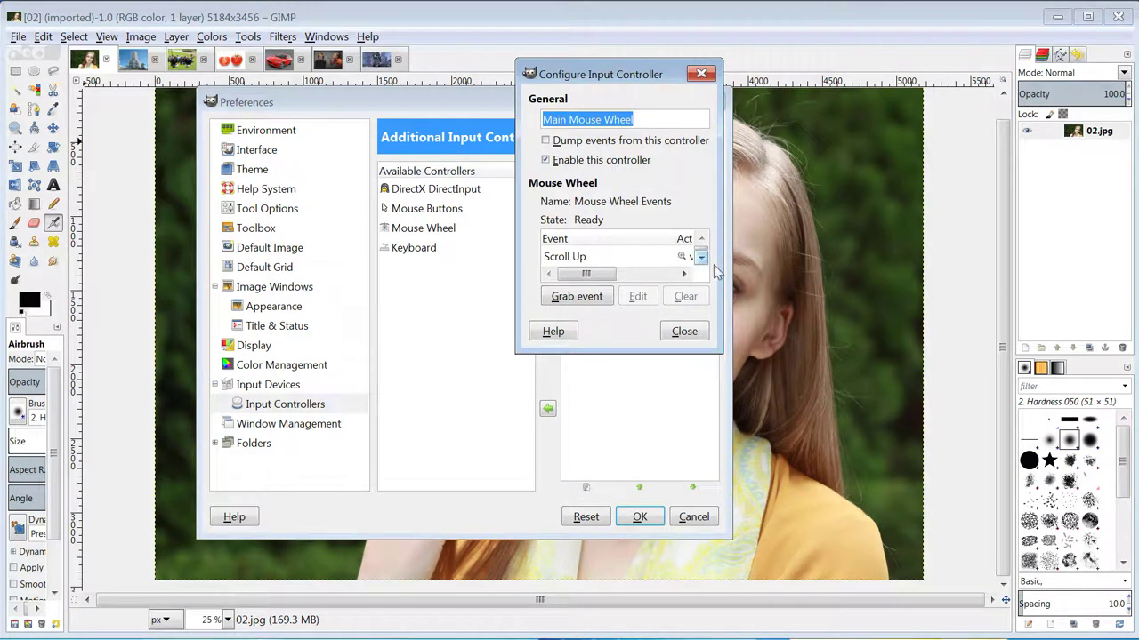
left_click_drag(790, 380, 941, 437)
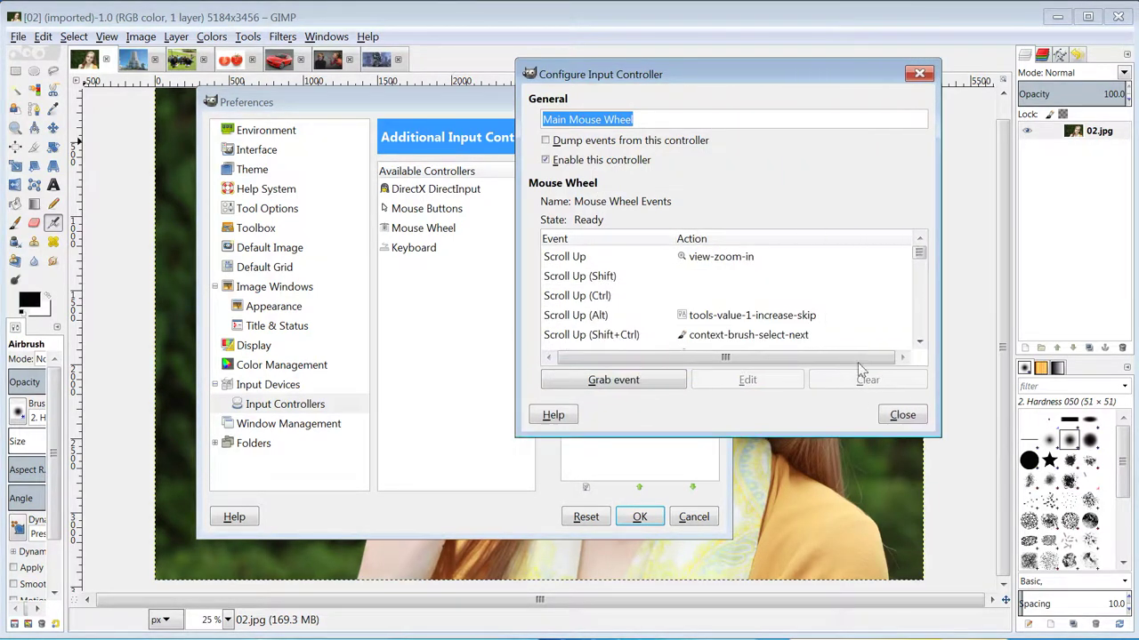
double_click(726, 264)
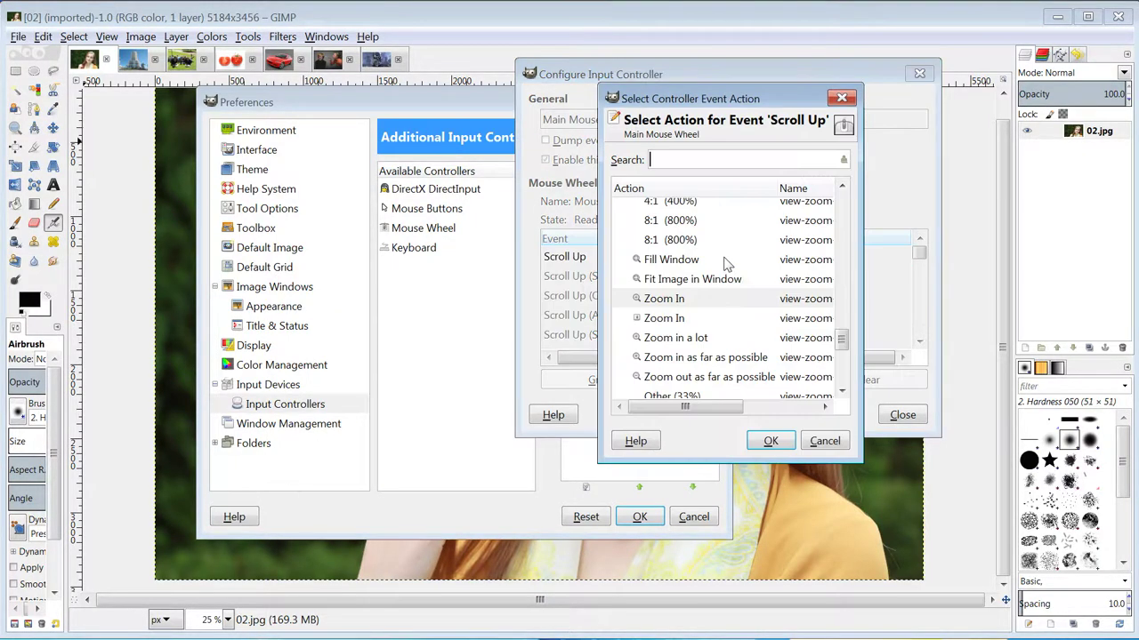
scroll(770, 308, "up", 15)
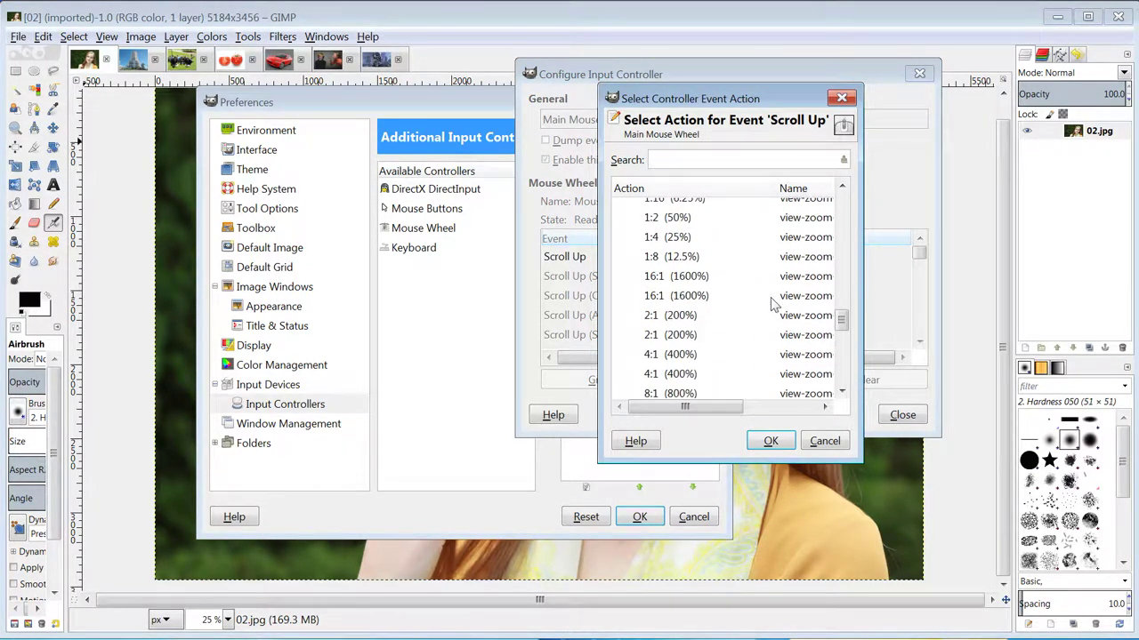
scroll(766, 294, "up", 5)
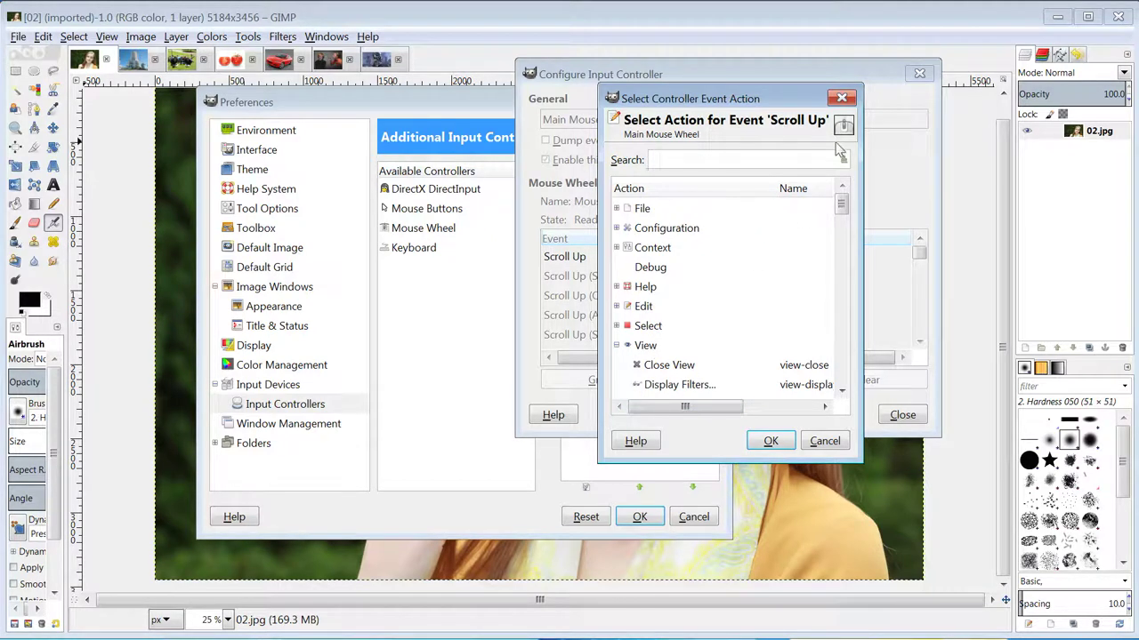
left_click(842, 97)
scroll(727, 307, "down", 5)
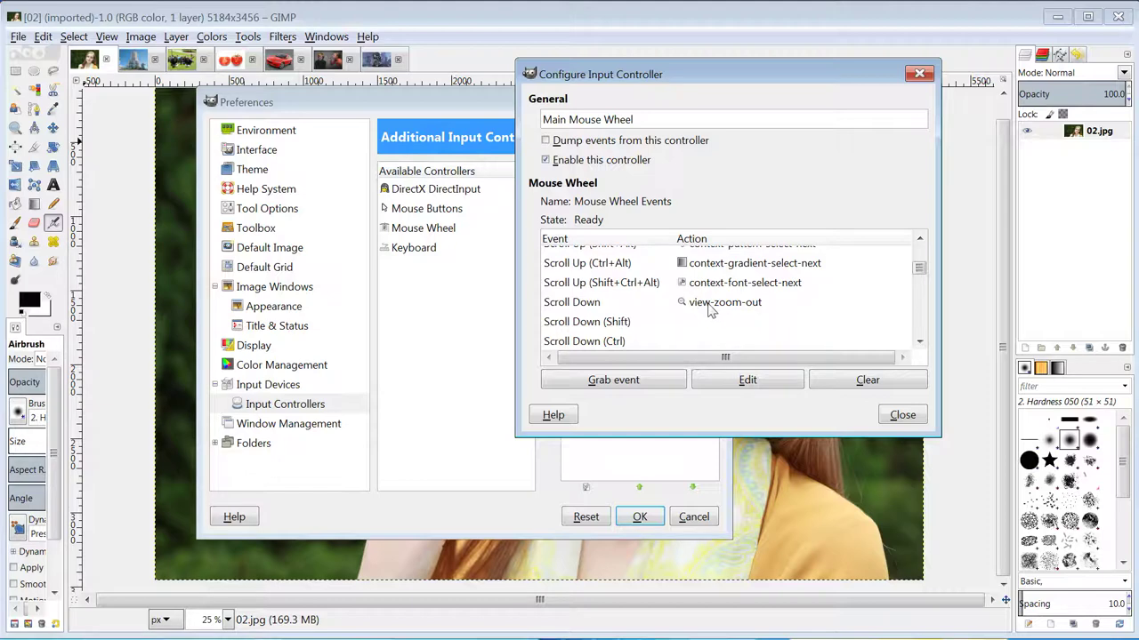
left_click(902, 414)
- Close the preferences and switch to the Bright_red_tomato_and_cross_section02.jpg image
left_click(717, 101)
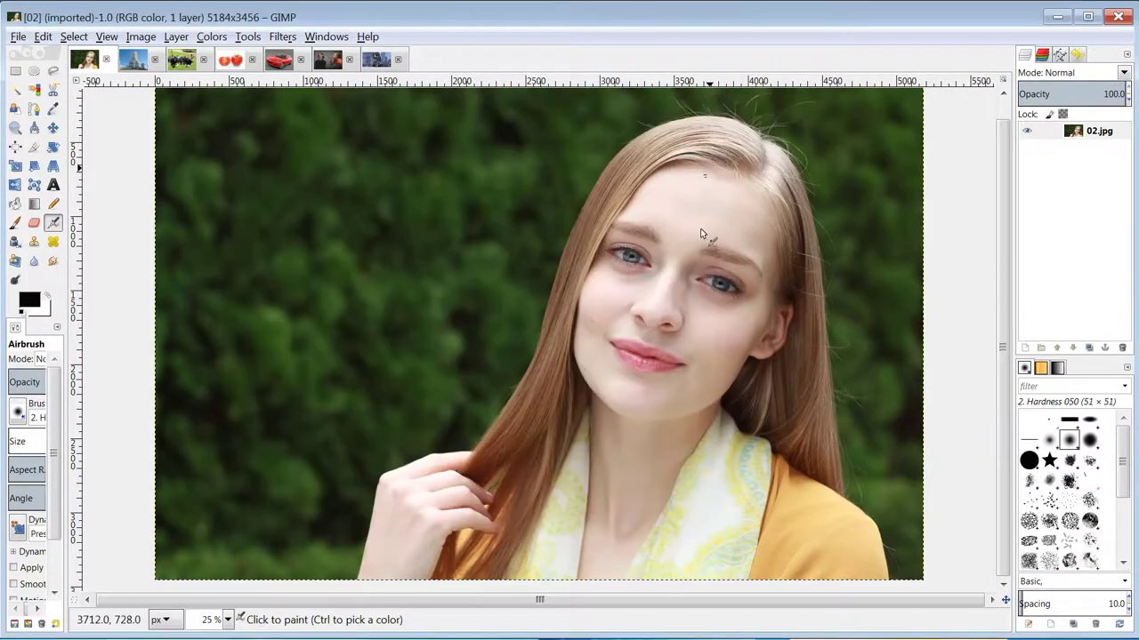
scroll(693, 272, "up", 3)
scroll(694, 268, "down", 4)
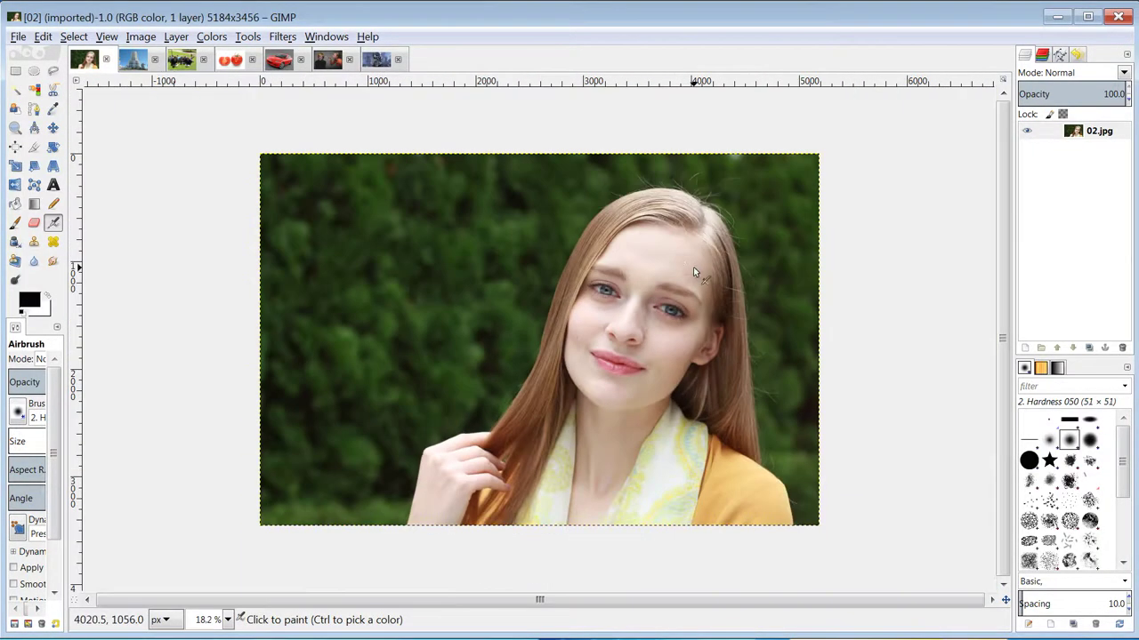
left_click(229, 60)
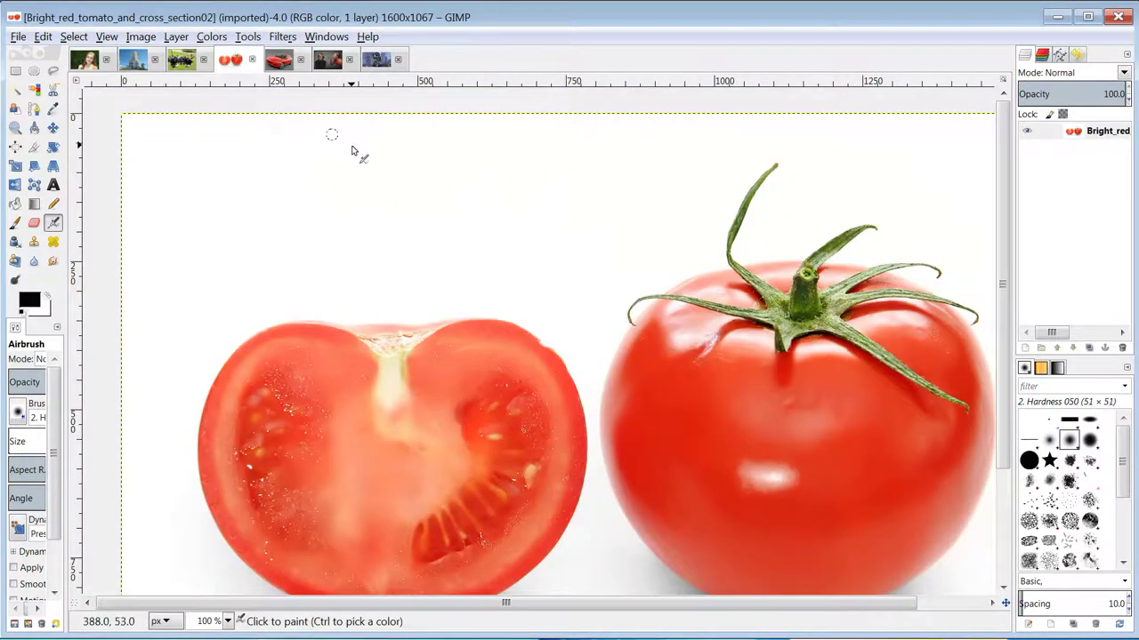
scroll(354, 152, "down", 2)
scroll(354, 152, "up", 1)
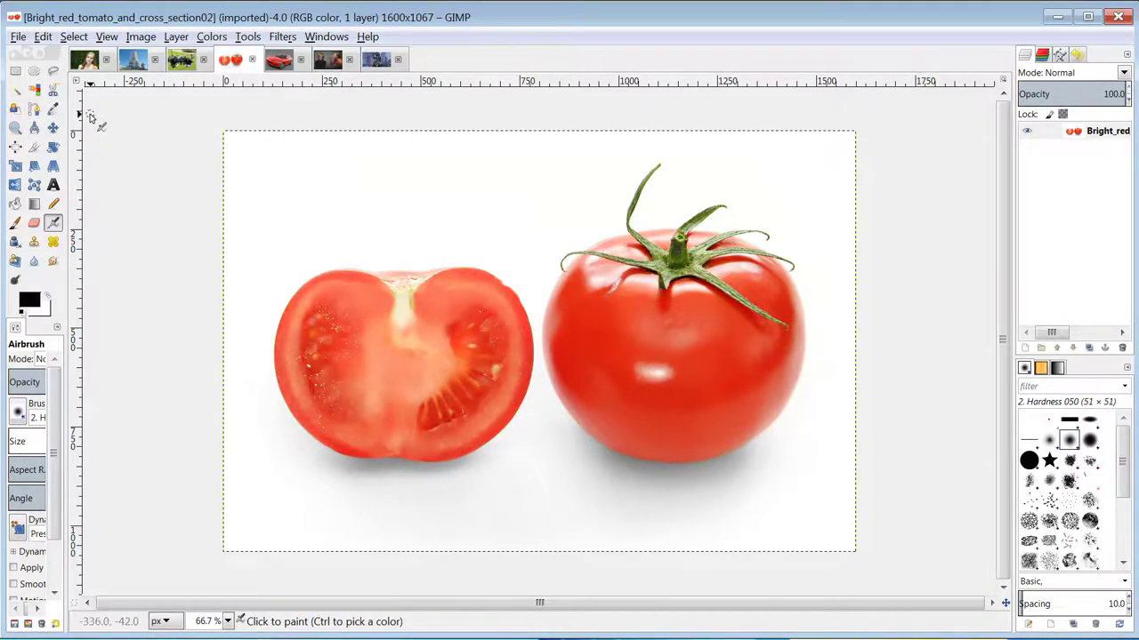
- Pick Rectangle Select and widen the toolbox so its options show in full
left_click(16, 73)
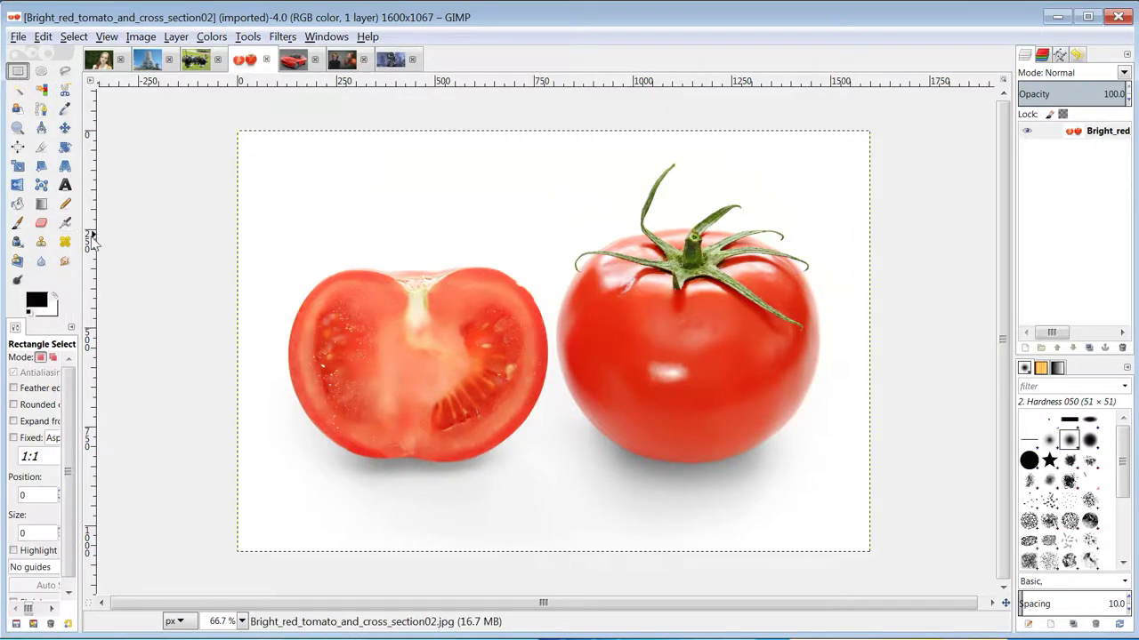
left_click_drag(80, 242, 150, 242)
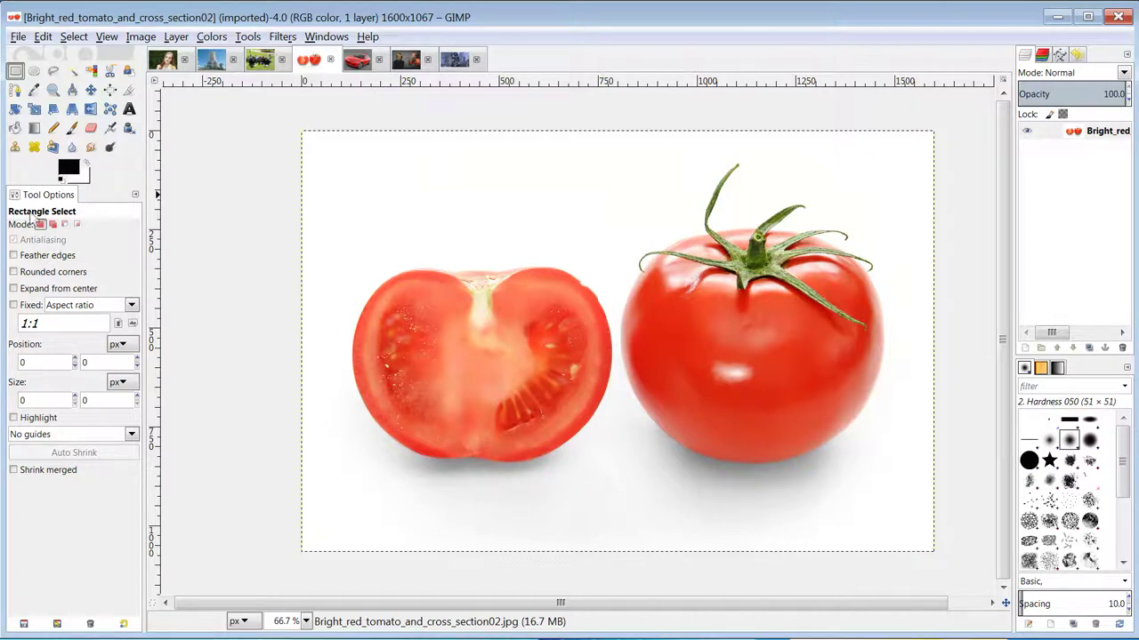
left_click(34, 72)
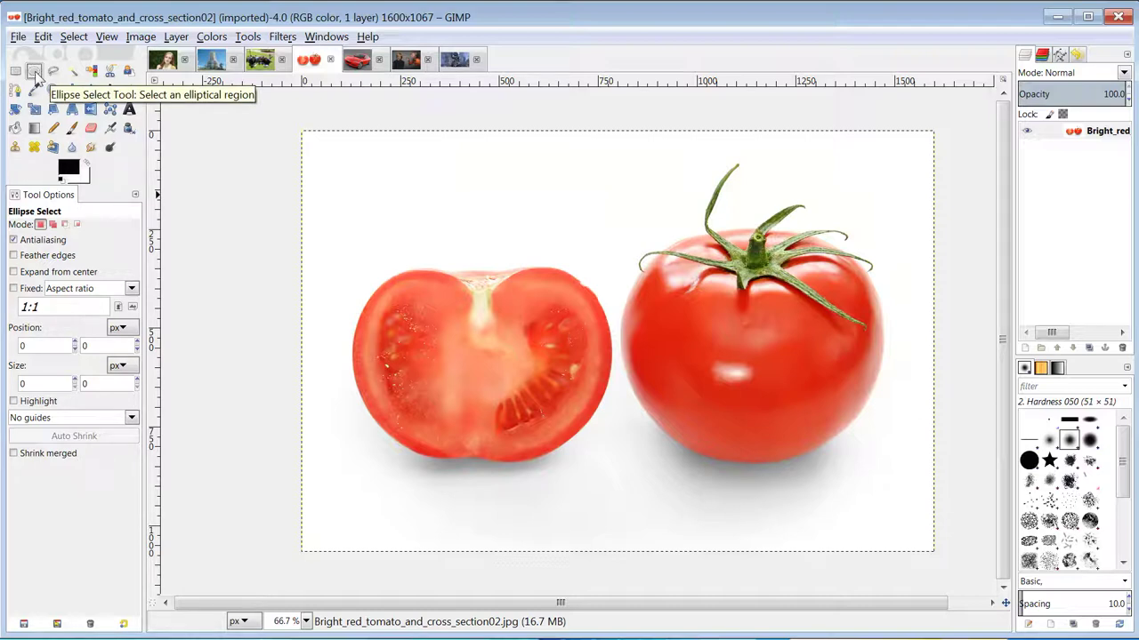
left_click(15, 71)
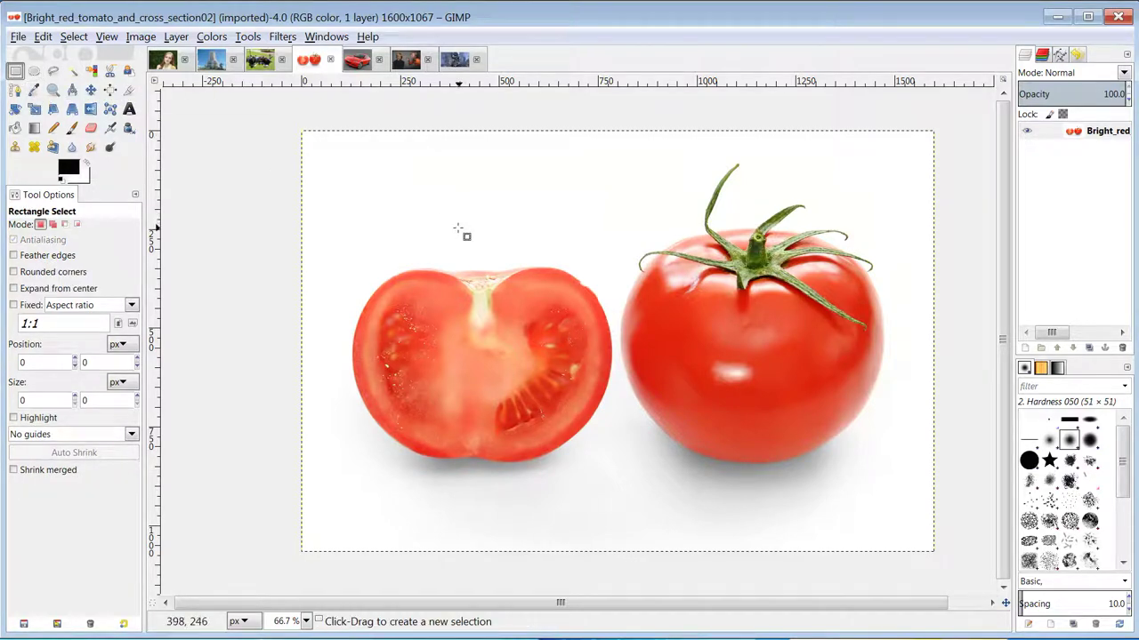
- Try single rectangle selections over the cut tomato, the whole tomato and between them
left_click_drag(438, 236, 582, 357)
left_click_drag(805, 427, 647, 283)
left_click_drag(419, 278, 546, 394)
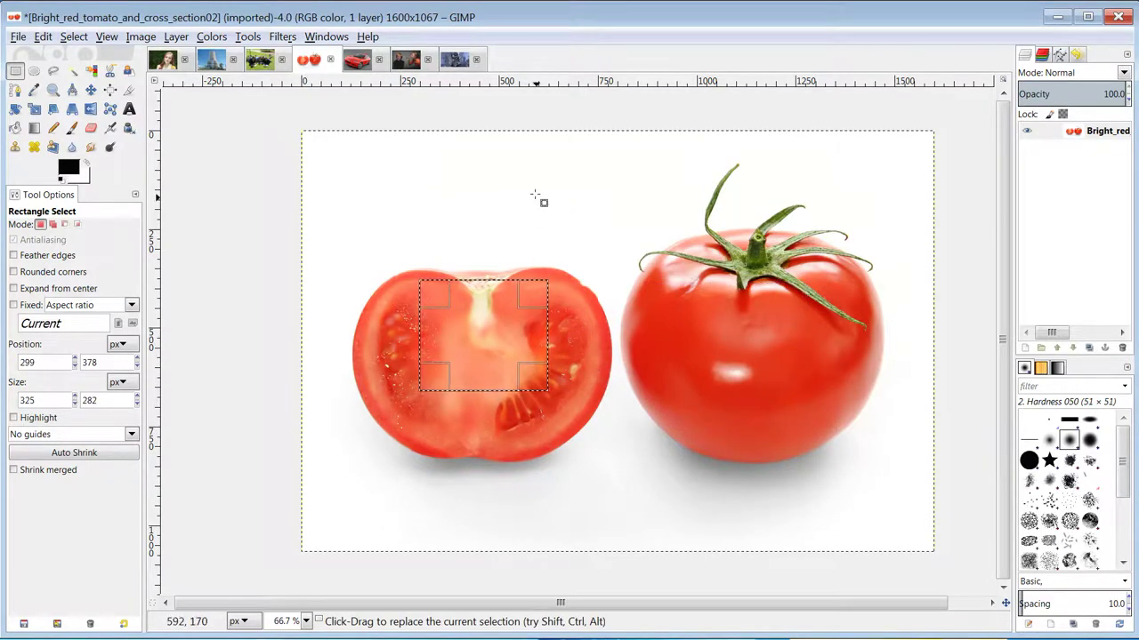
left_click_drag(533, 193, 688, 320)
left_click_drag(626, 270, 486, 264)
left_click_drag(563, 332, 603, 372)
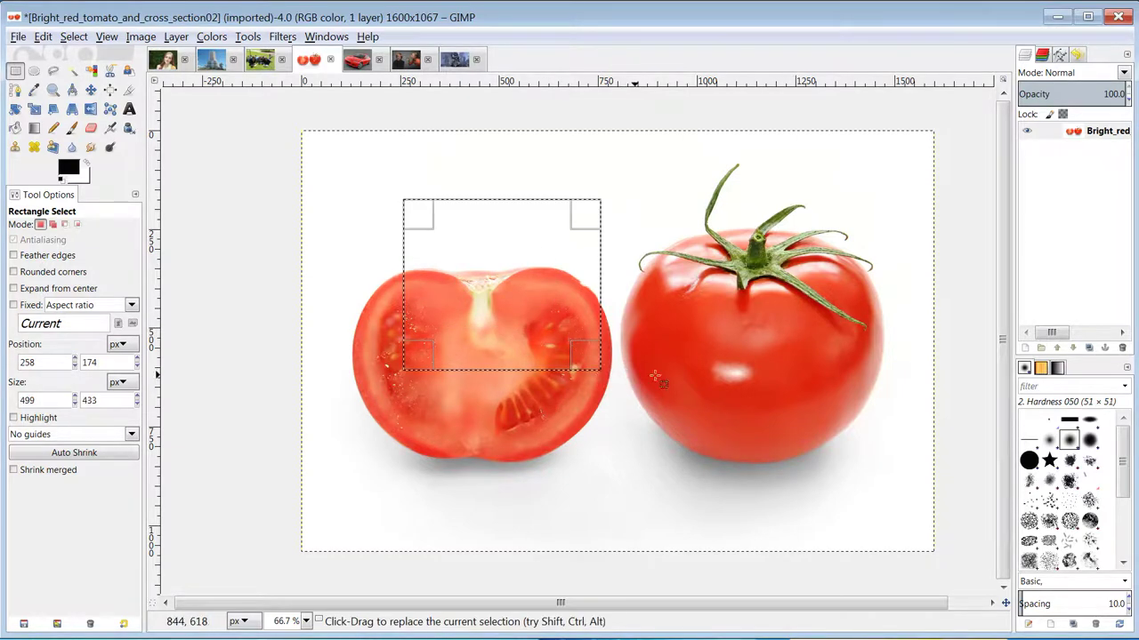
left_click_drag(706, 391, 799, 269)
left_click_drag(442, 186, 628, 338)
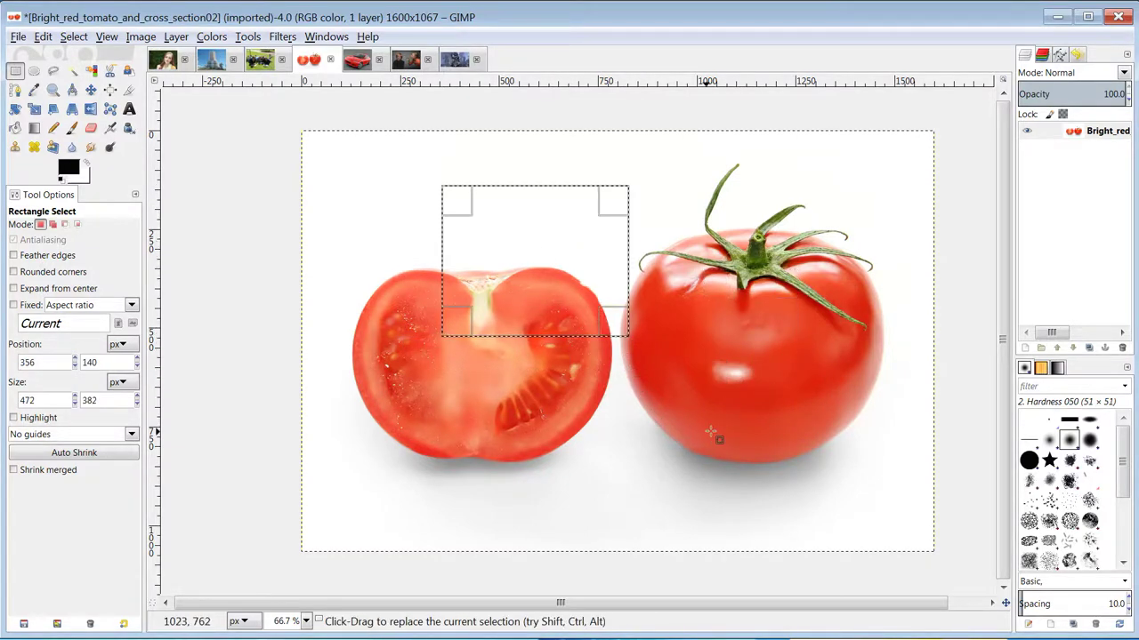
left_click_drag(711, 428, 554, 265)
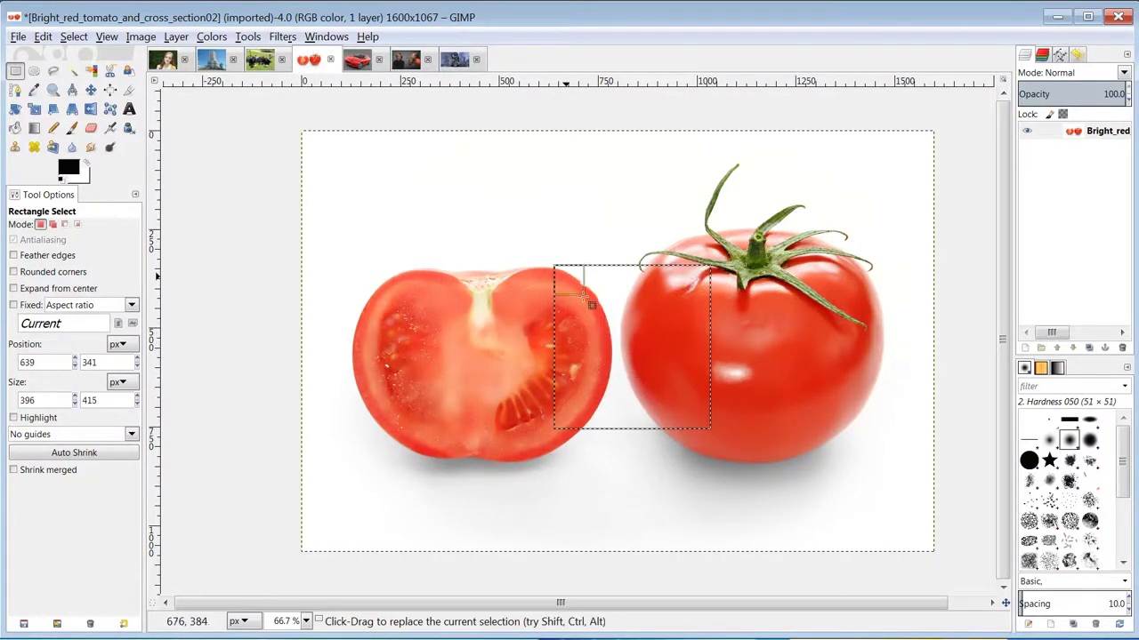
- Set Mode to Add and combine rectangles over and above the cut tomato
left_click(52, 224)
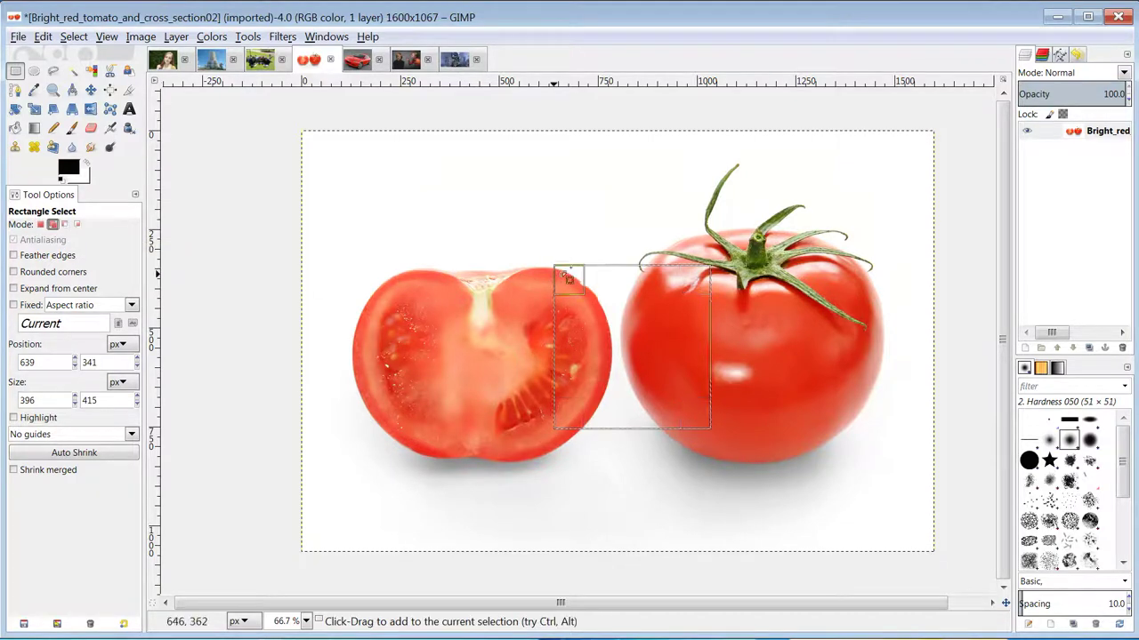
left_click_drag(489, 211, 656, 338)
left_click_drag(422, 186, 540, 252)
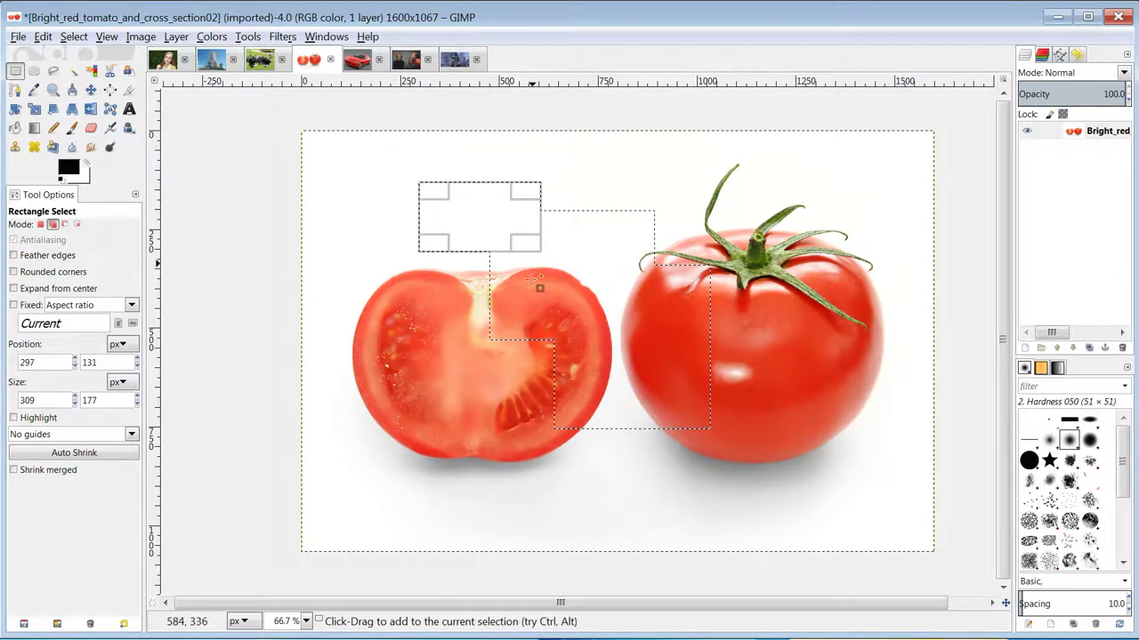
left_click_drag(357, 214, 473, 295)
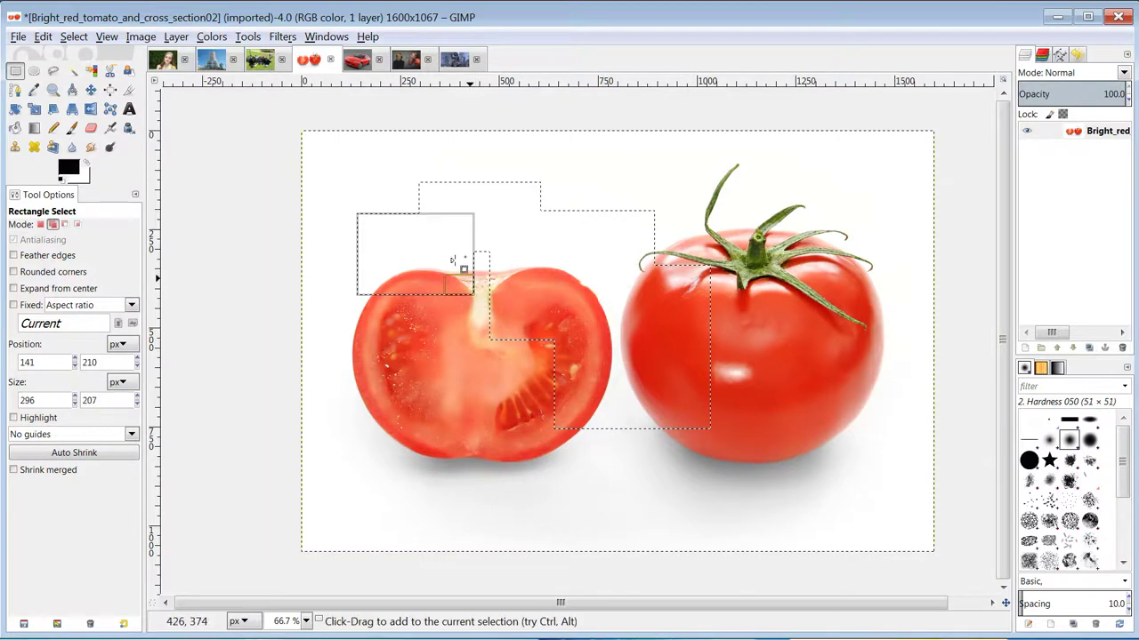
mouse_move(392, 263)
left_mouse_down()
mouse_move(380, 267)
mouse_move(397, 264)
left_mouse_up()
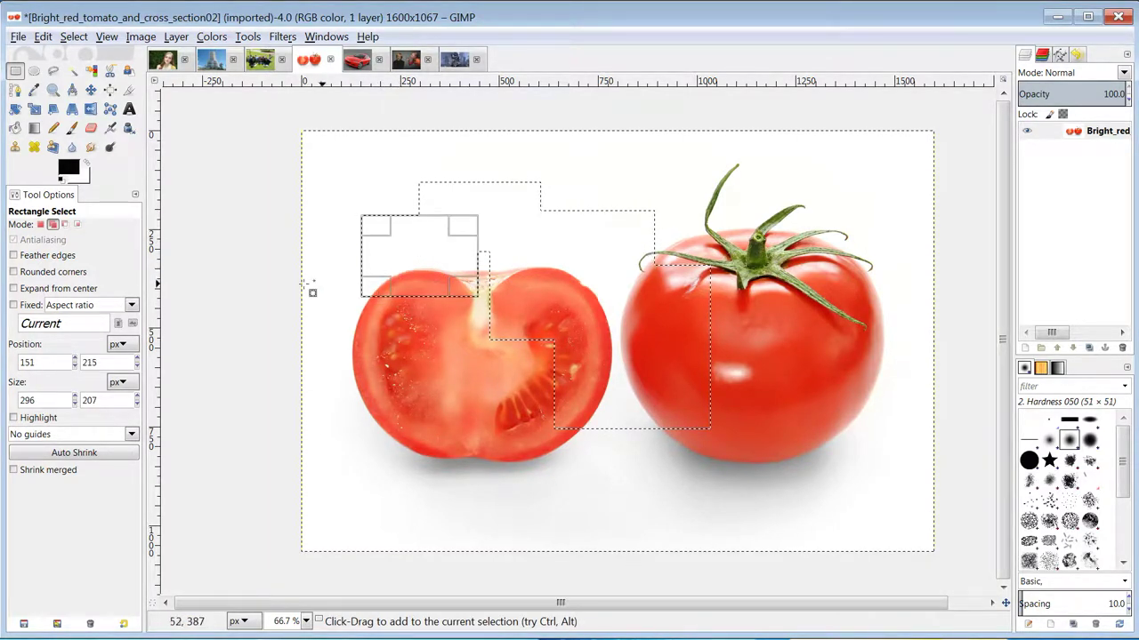
left_click(259, 292)
left_click_drag(327, 261, 443, 394)
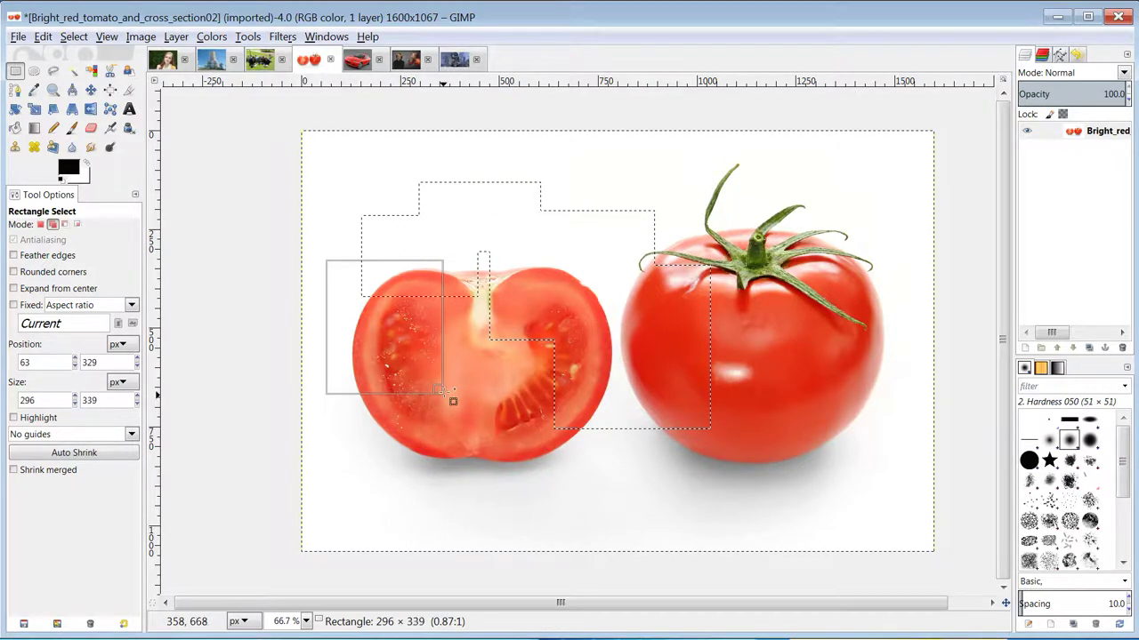
left_click_drag(385, 343, 488, 436)
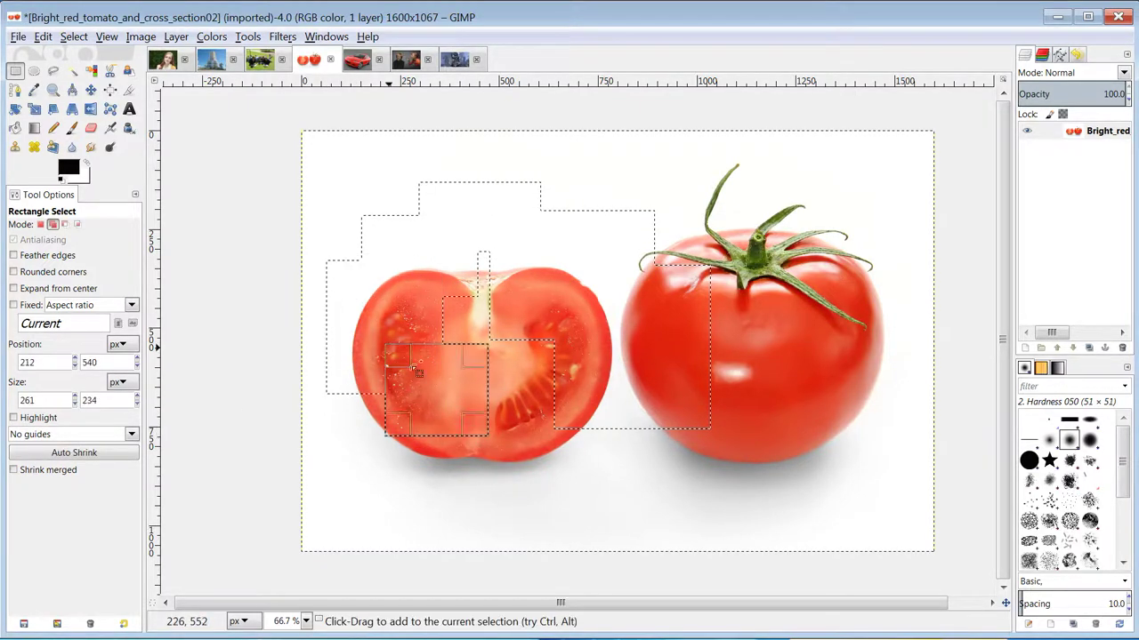
- Set Mode to Subtract and cut several rectangular notches out of the selection
left_click(65, 225)
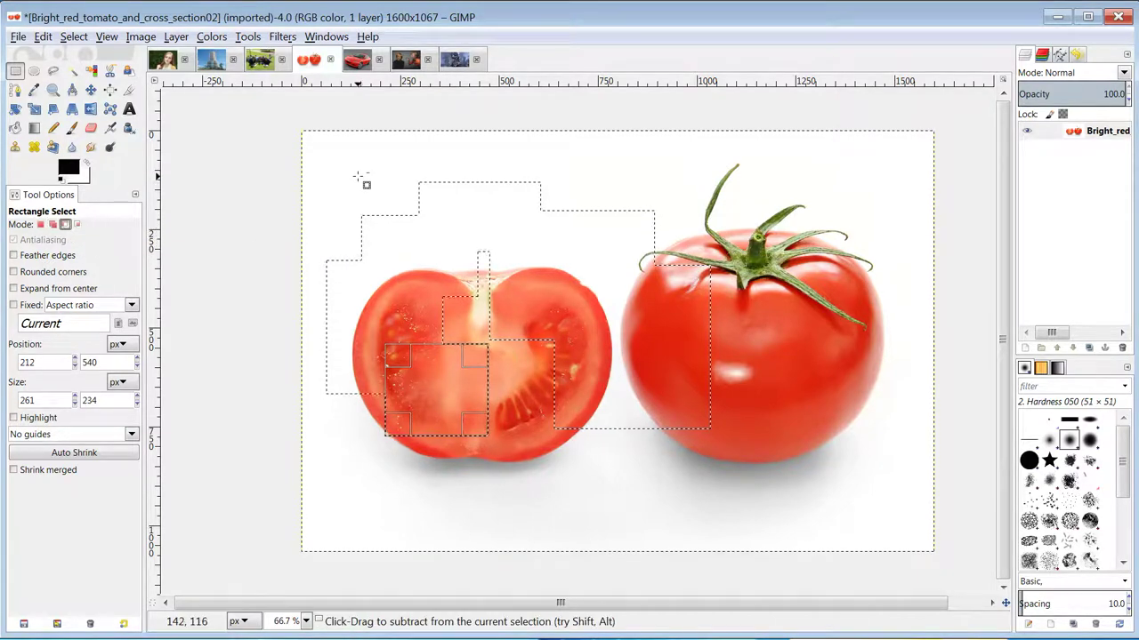
left_click_drag(345, 156, 439, 255)
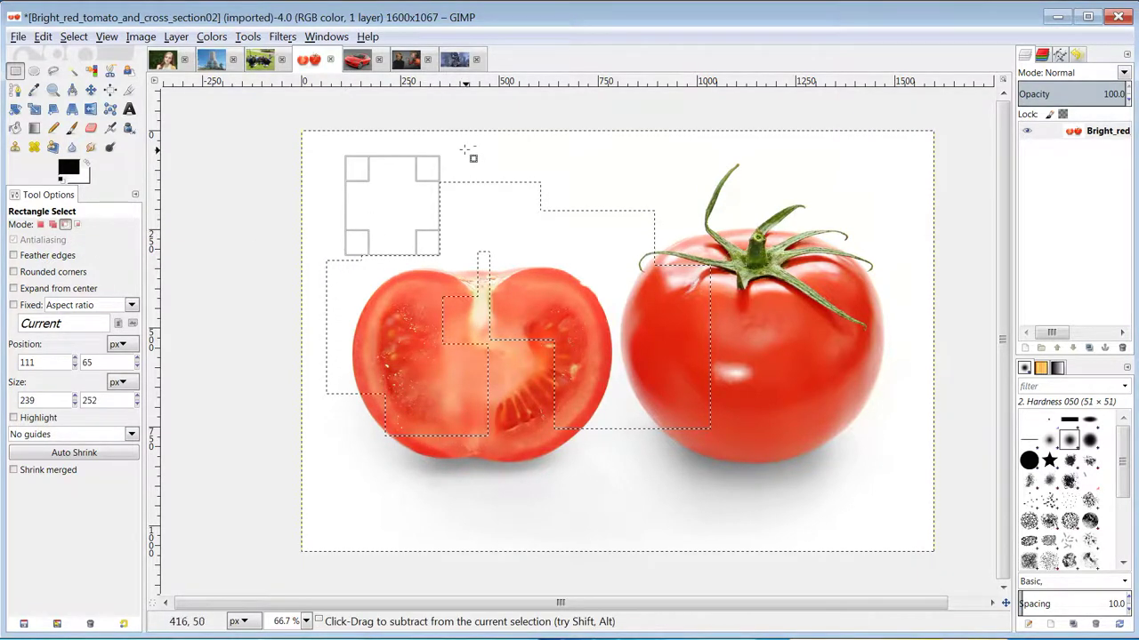
left_click(414, 139)
left_click_drag(398, 147, 488, 228)
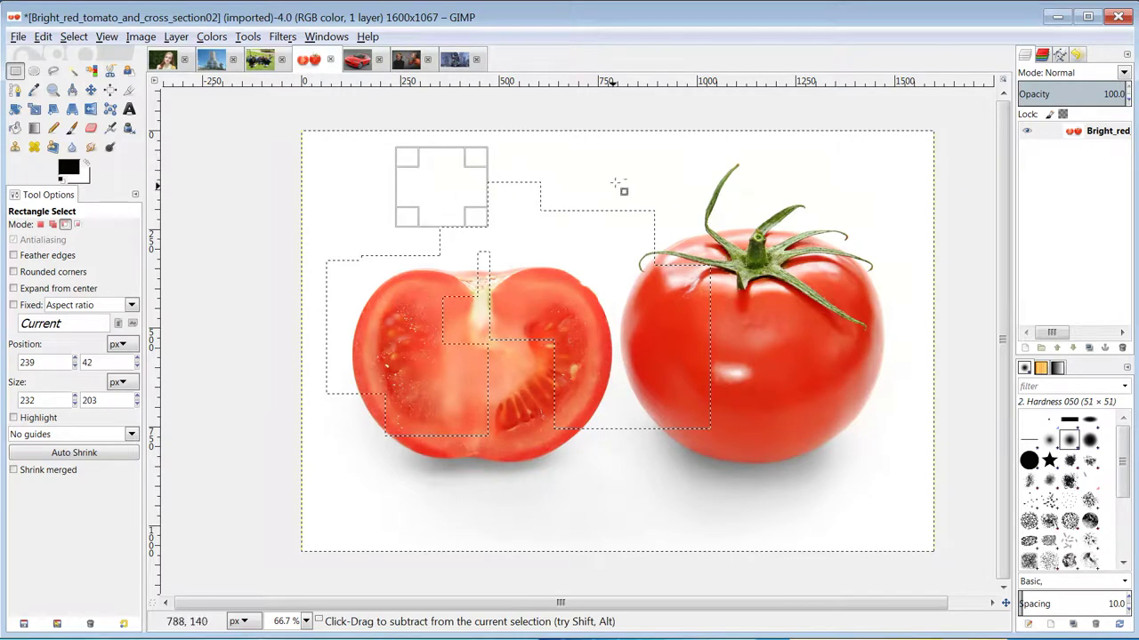
left_click_drag(614, 183, 532, 256)
left_click_drag(329, 219, 458, 331)
left_click(233, 306)
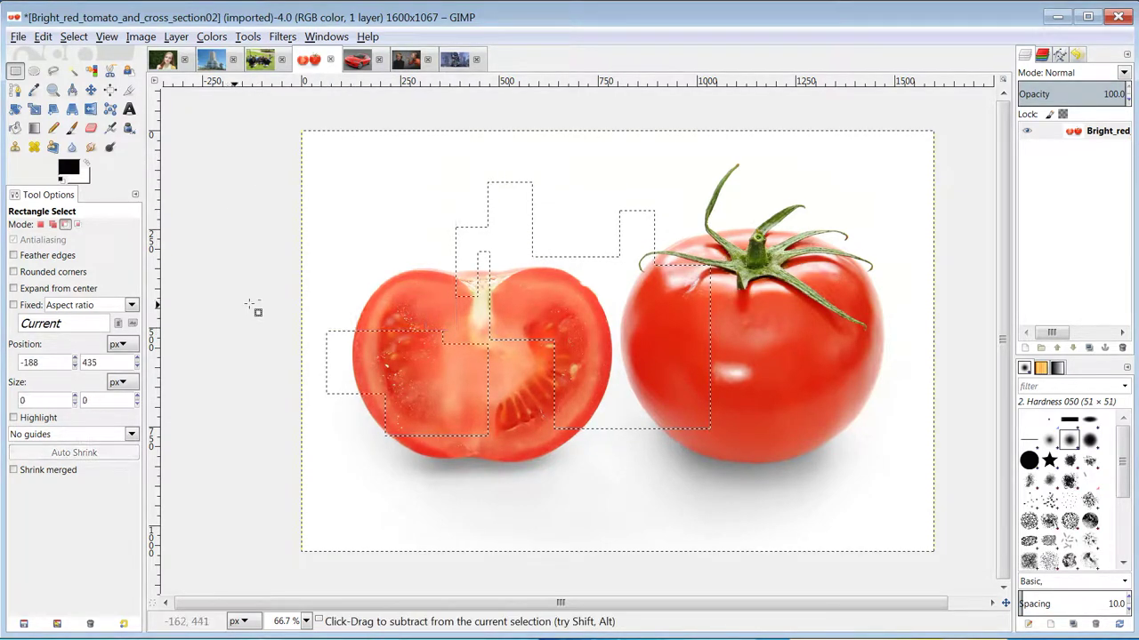
- Intersect the selection with a rectangle around the whole tomato, then undo once
left_click(77, 225)
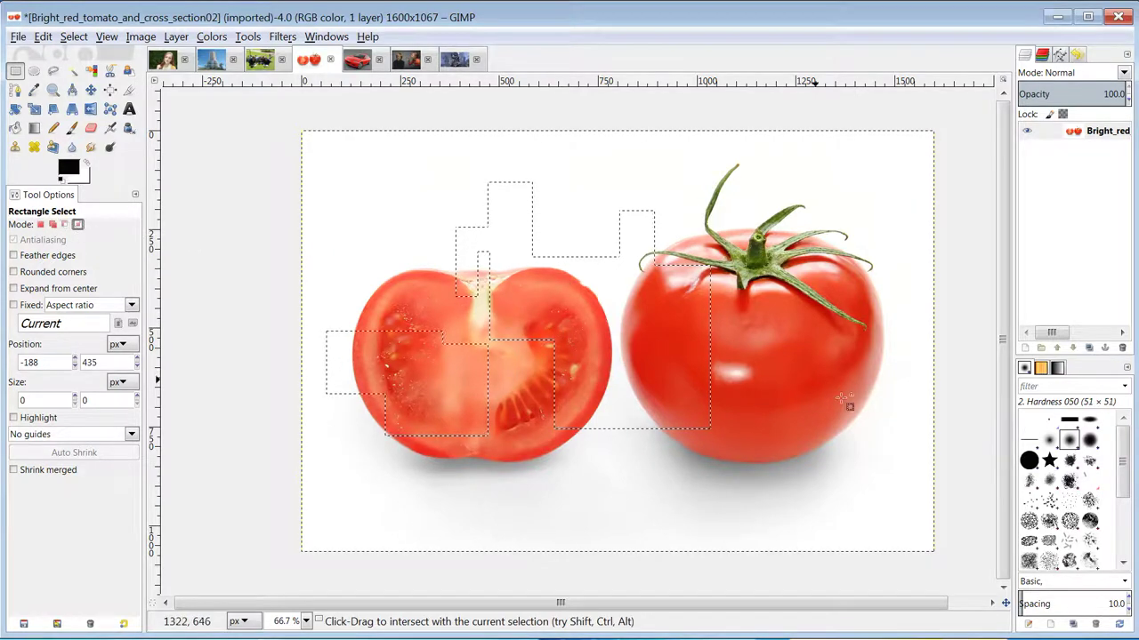
left_click_drag(849, 477, 576, 142)
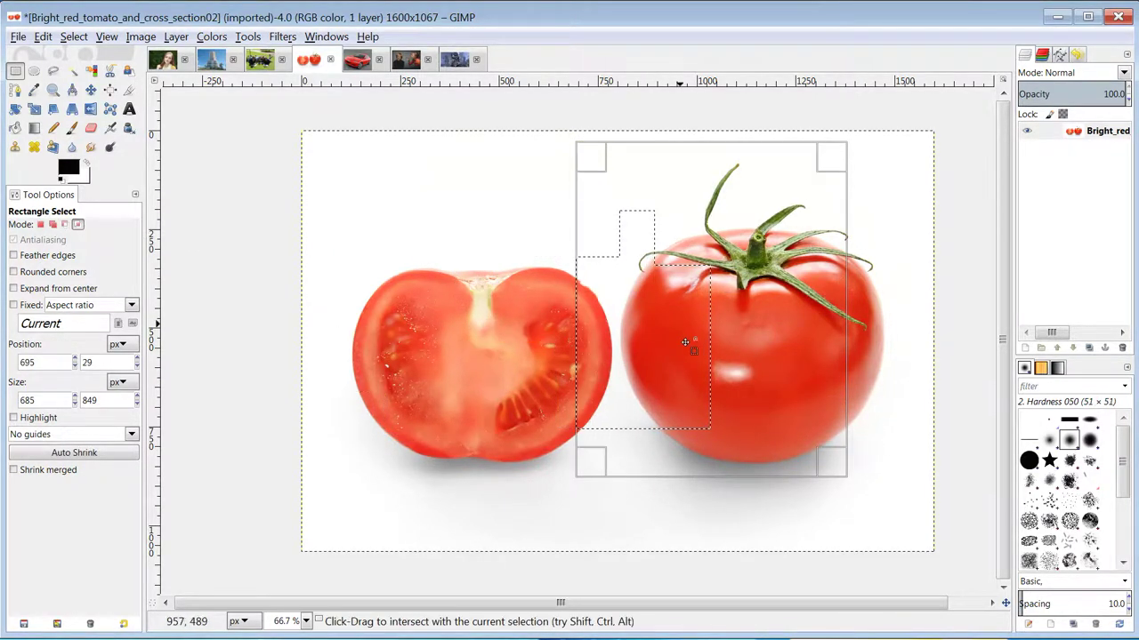
left_click(946, 300)
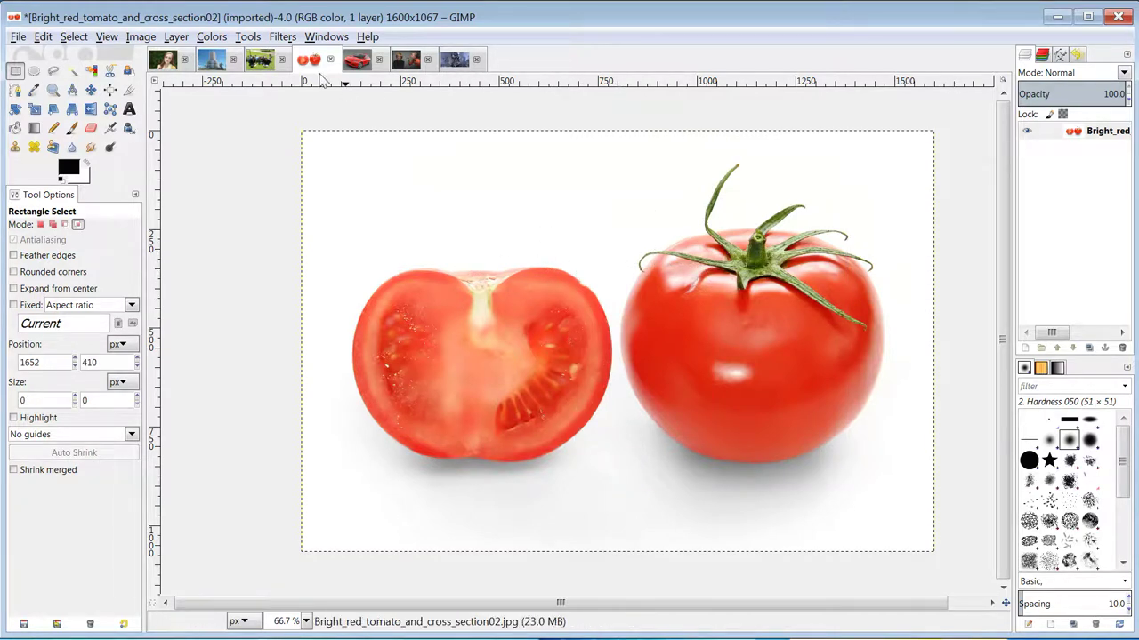
left_click(43, 37)
left_click(76, 55)
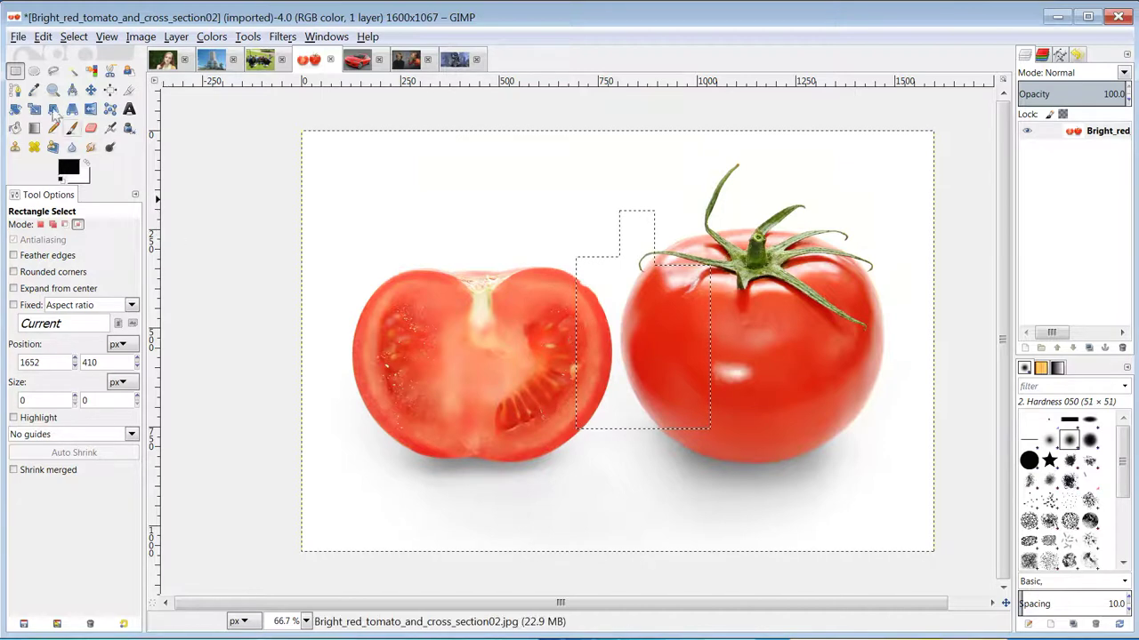
left_click(35, 73)
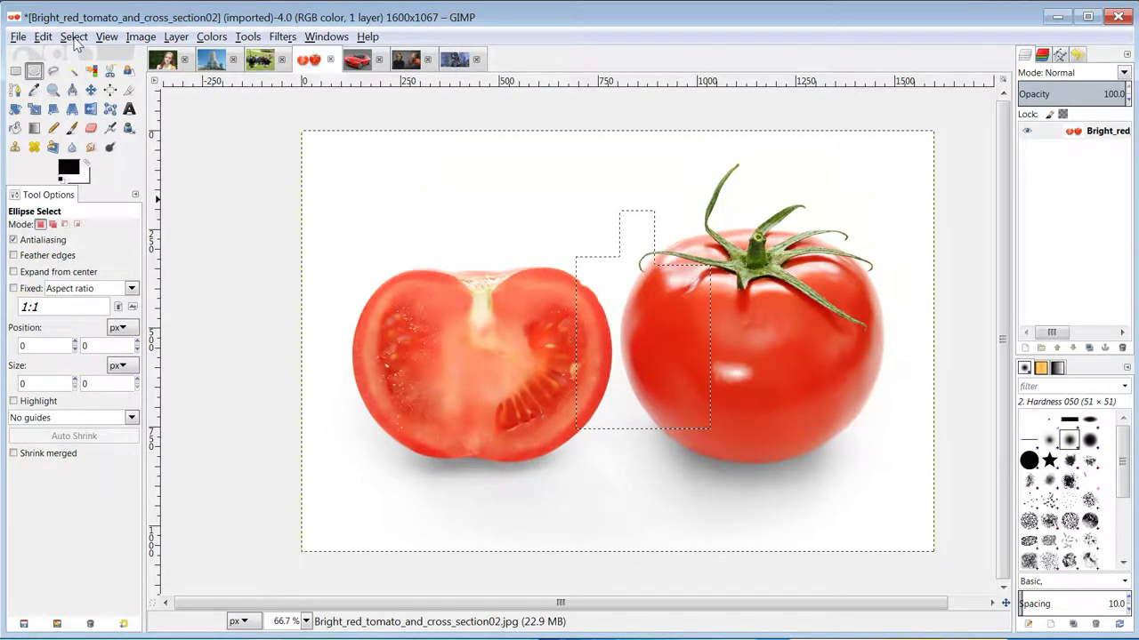
- Clear the selection with Select > None and set Ellipse Select Mode to Add
left_click(76, 40)
left_click(88, 74)
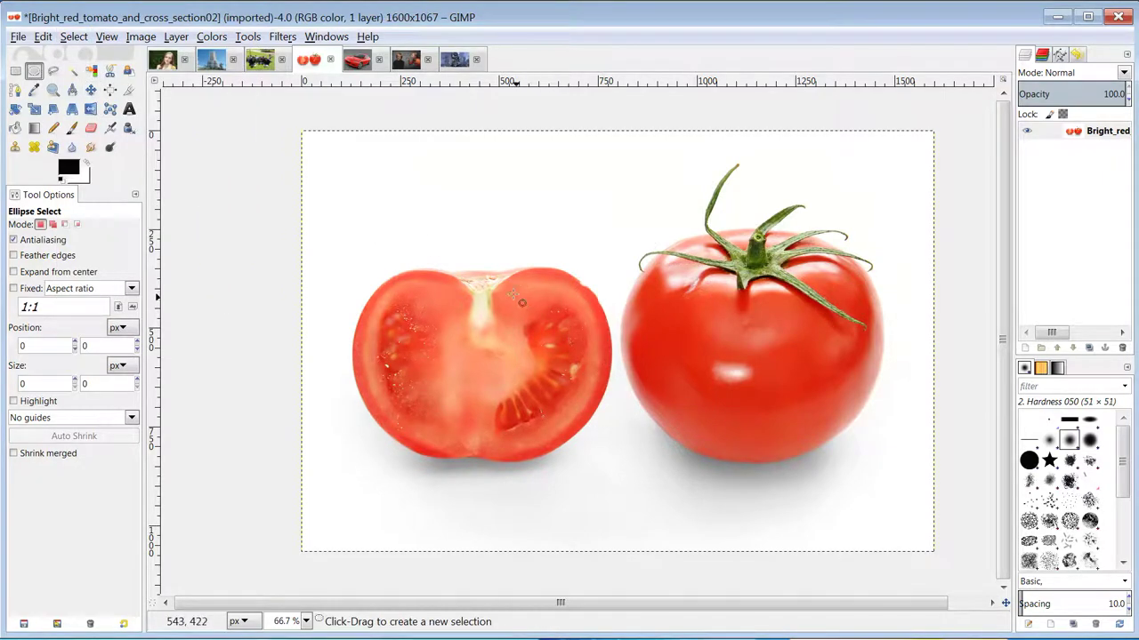
left_click(53, 224)
- Combine several ellipses to outline the whole, uncut tomato
left_click_drag(703, 296, 869, 452)
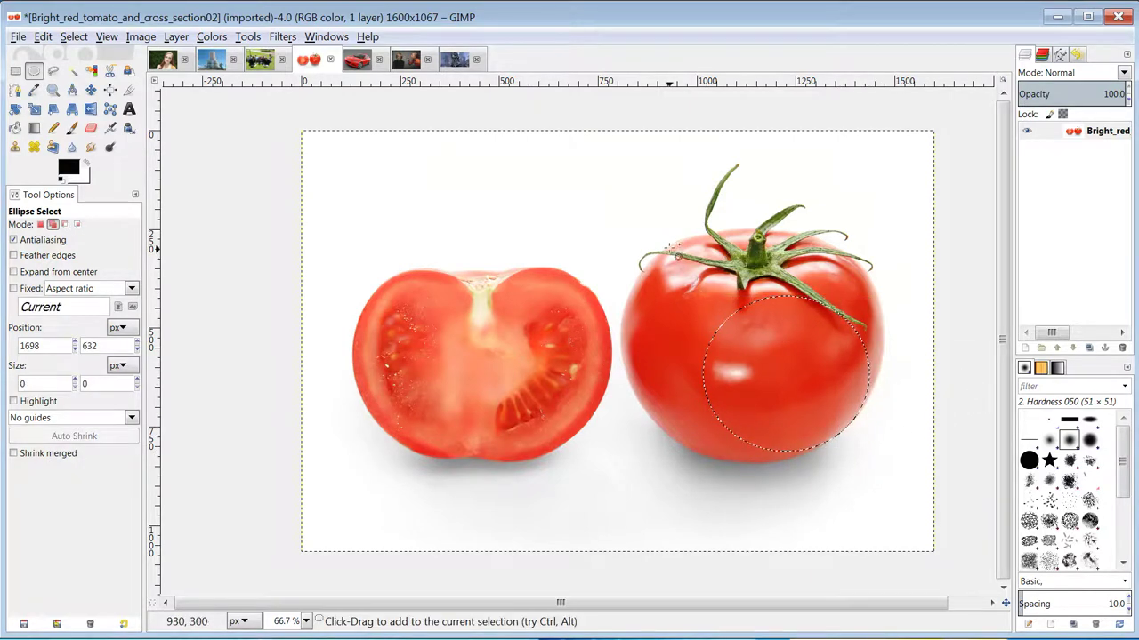
left_click_drag(674, 248, 888, 457)
left_click(909, 285)
left_click_drag(641, 279, 862, 465)
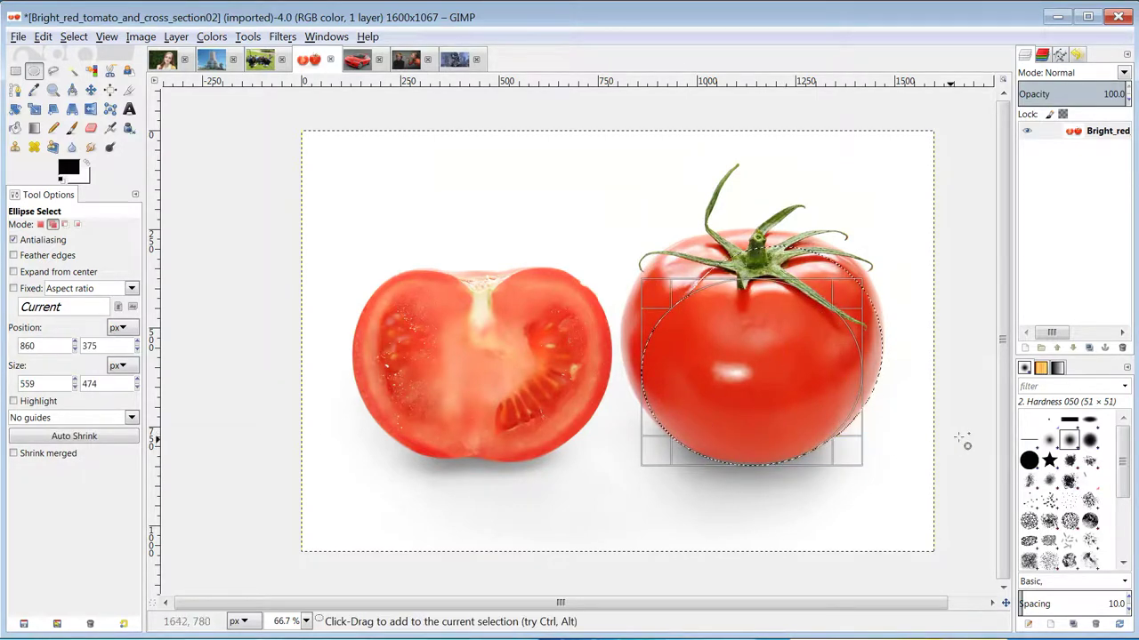
left_click(979, 440)
left_click_drag(805, 435, 628, 238)
left_click(966, 309)
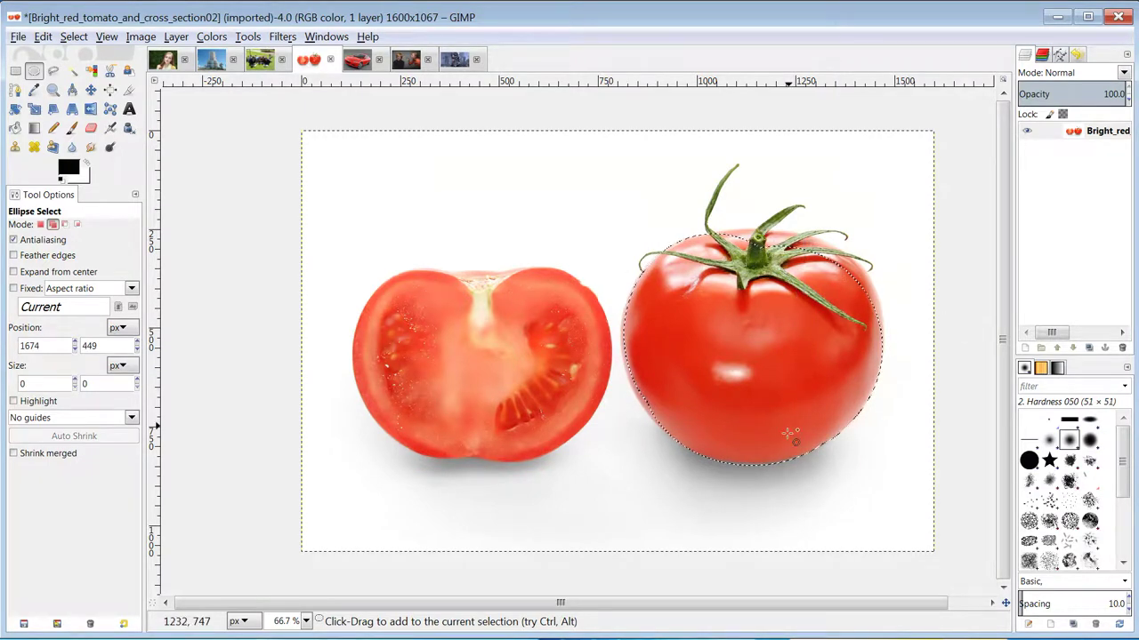
left_click_drag(781, 441, 621, 248)
left_click(970, 270)
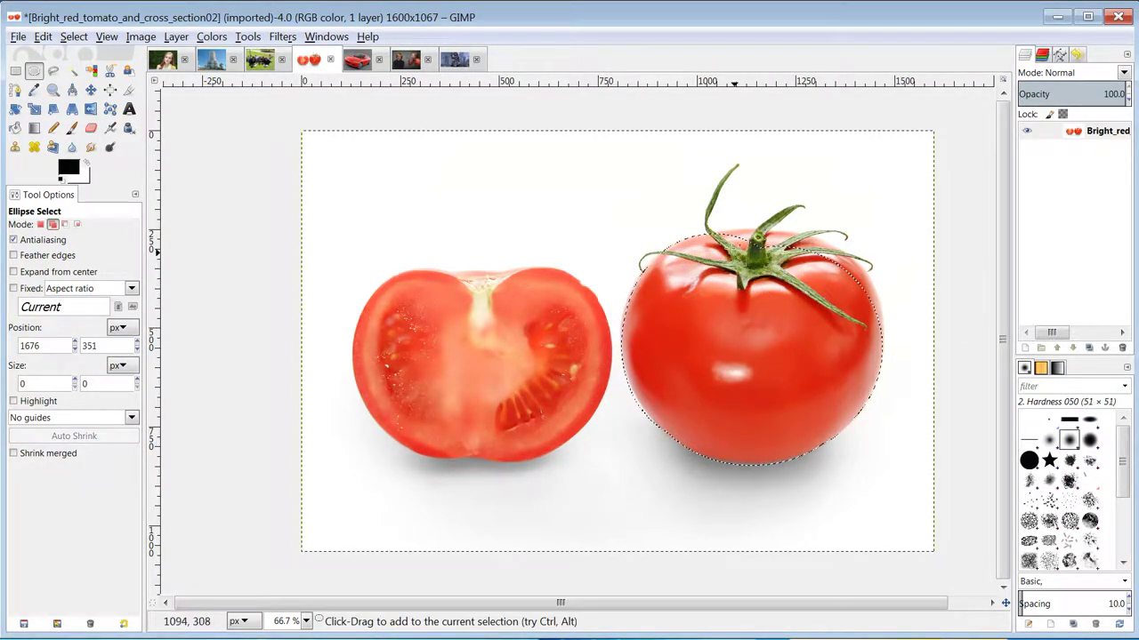
left_click_drag(725, 244, 893, 430)
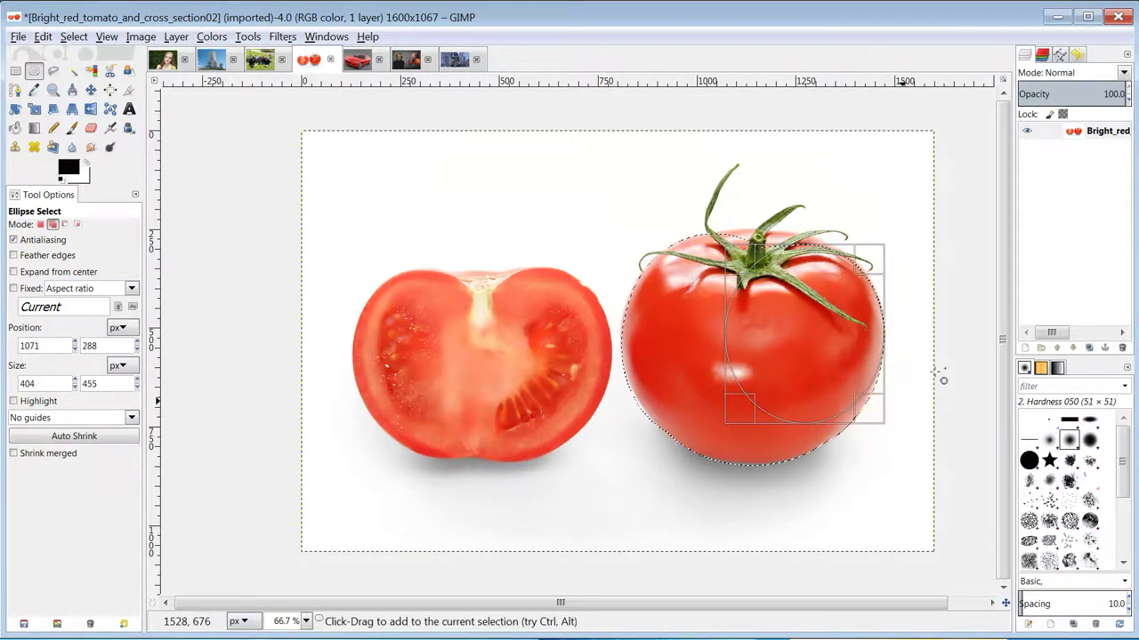
left_click(970, 343)
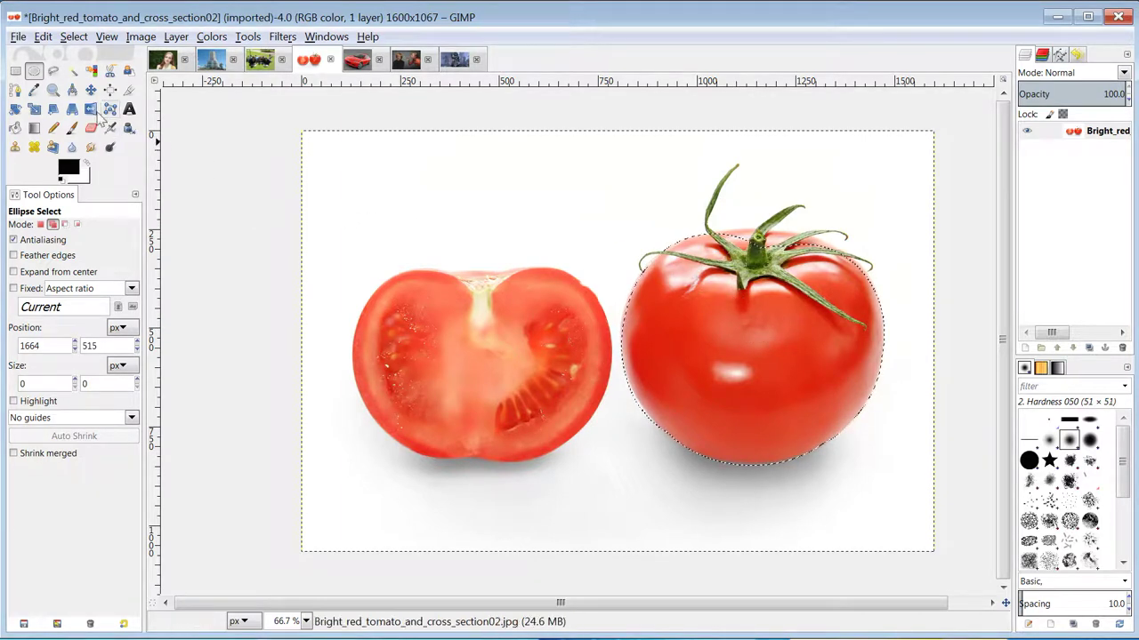
left_click(52, 71)
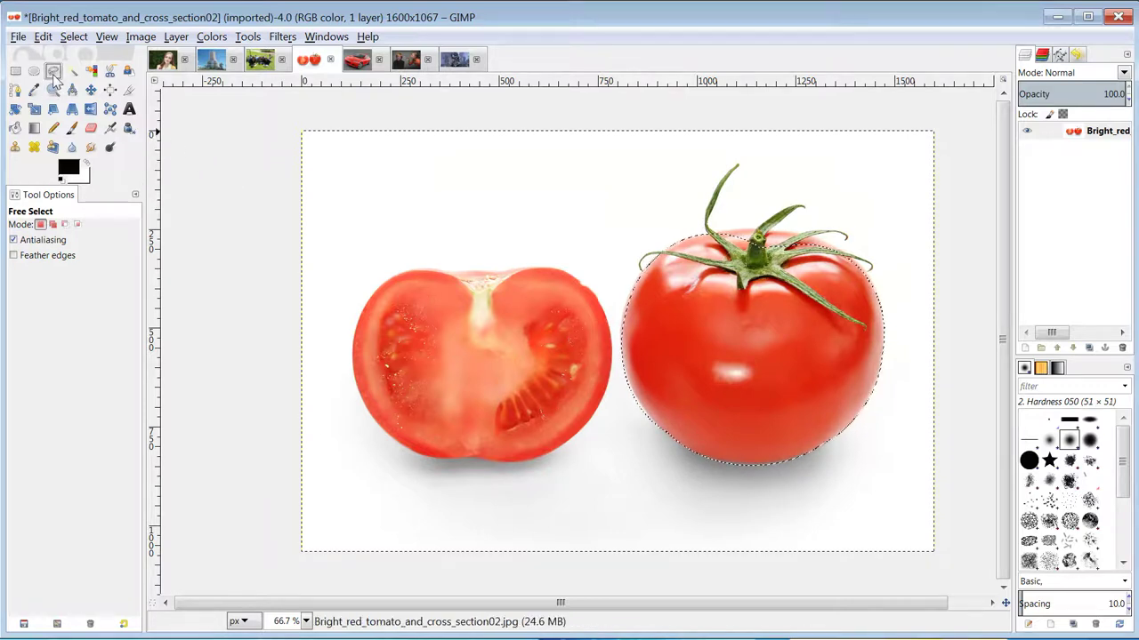
- Try a freehand loop, then draw a five-corner polygon selection between the tomatoes
mouse_move(411, 181)
left_mouse_down()
mouse_move(378, 210)
mouse_move(420, 359)
mouse_move(497, 255)
mouse_move(590, 214)
mouse_move(502, 157)
mouse_move(427, 209)
left_mouse_up()
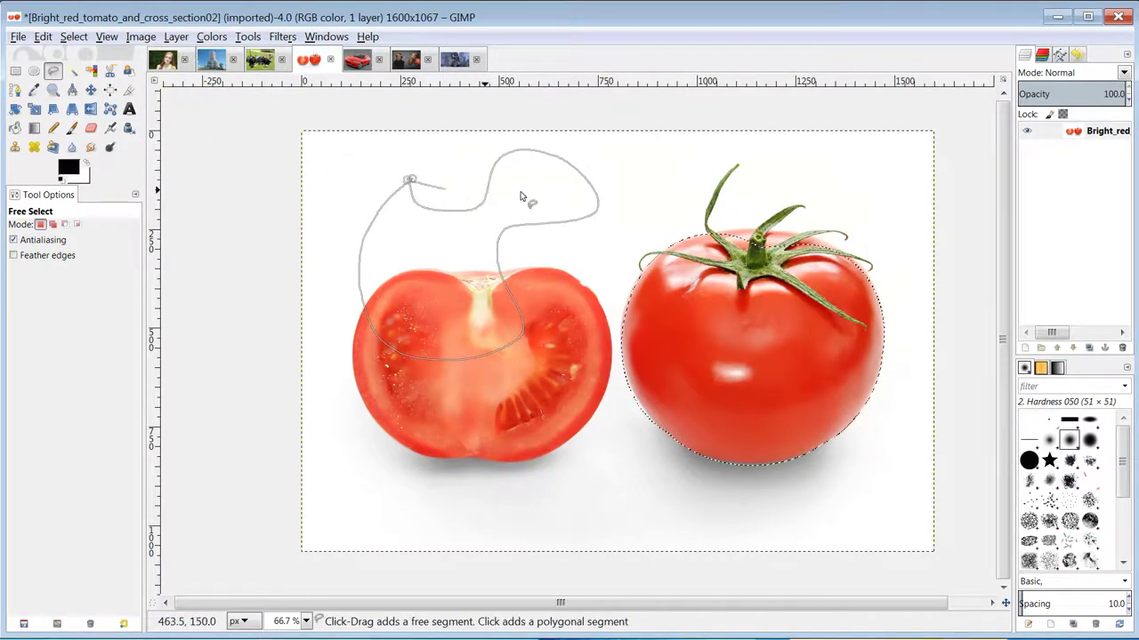
left_click(412, 180)
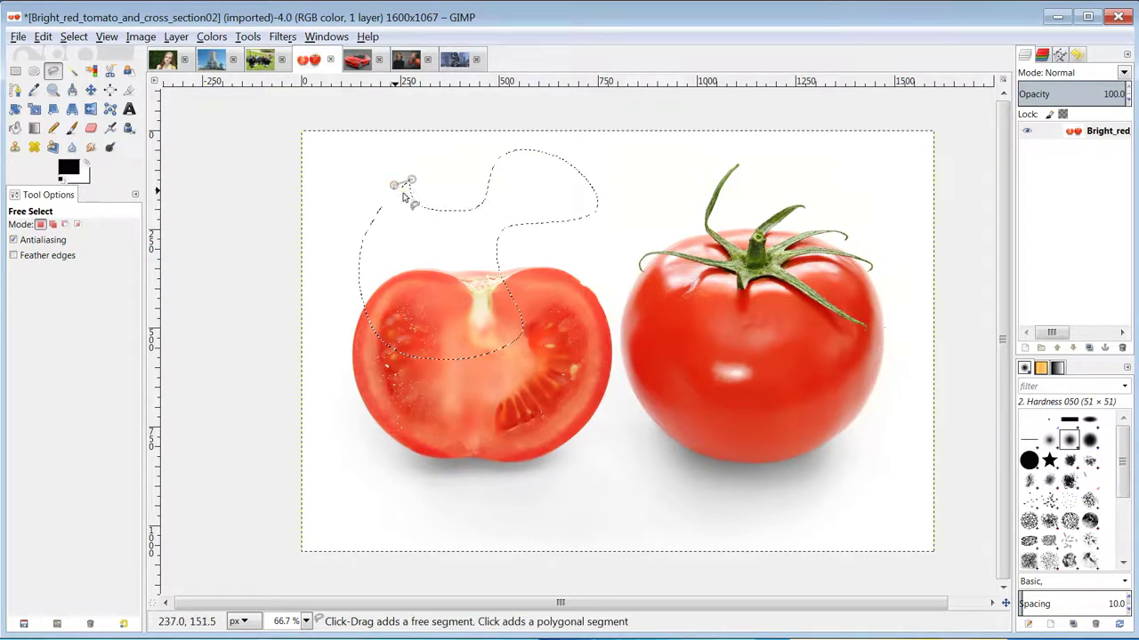
left_click(411, 183)
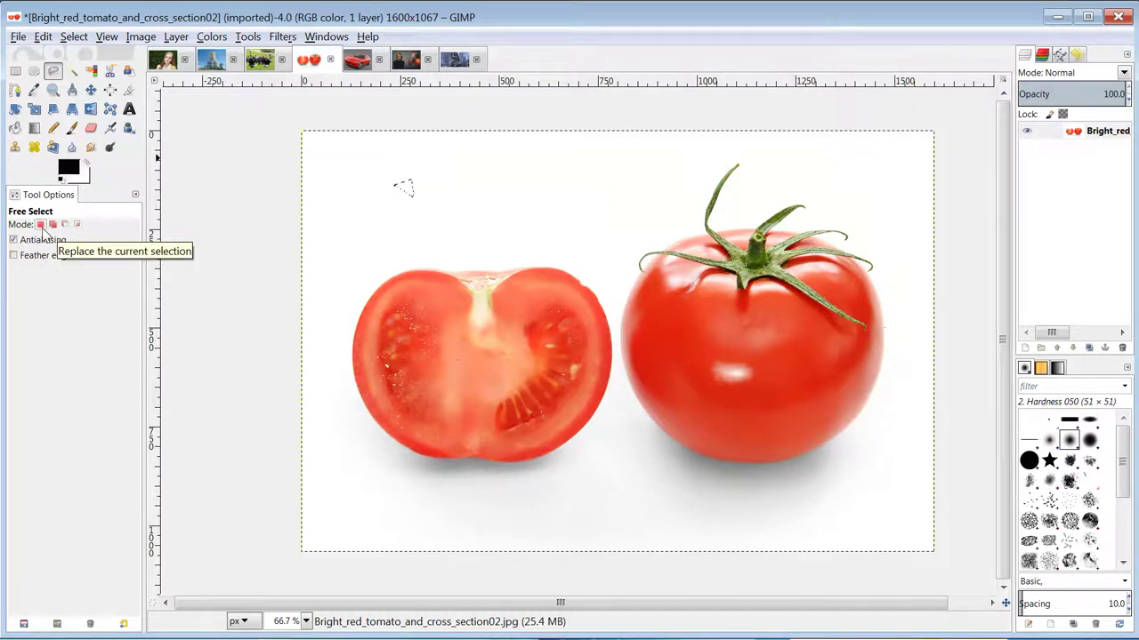
left_click(509, 293)
left_click(538, 423)
left_click(672, 421)
left_click(604, 313)
left_click(609, 214)
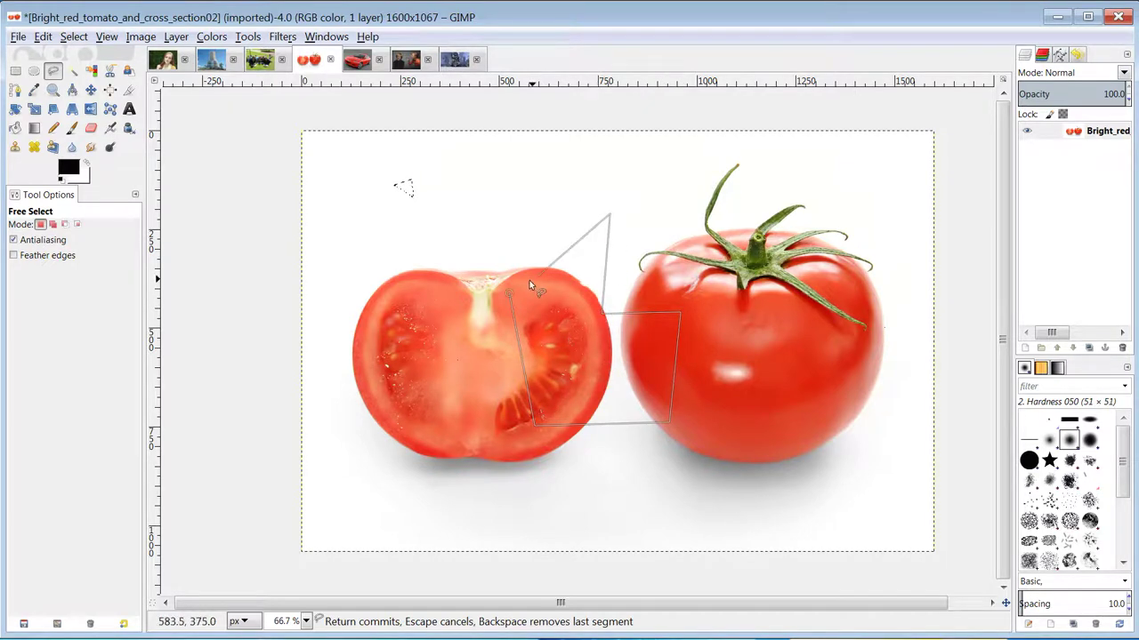
left_click(508, 294)
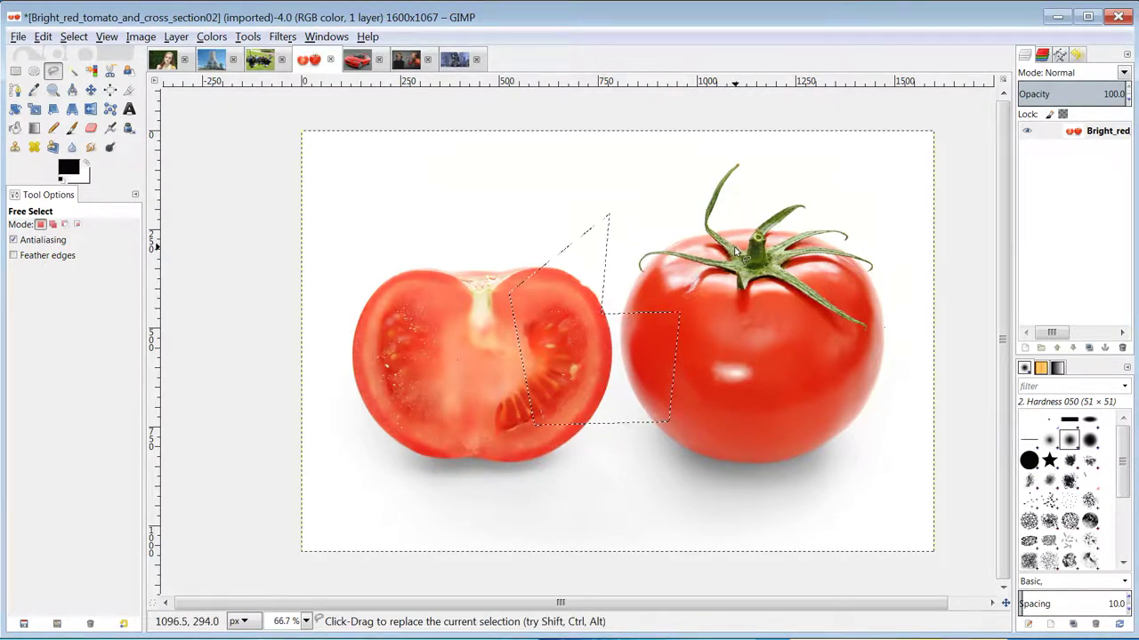
- Trace a thin freehand outline up along the whole tomato's stem and close it
left_click(716, 212)
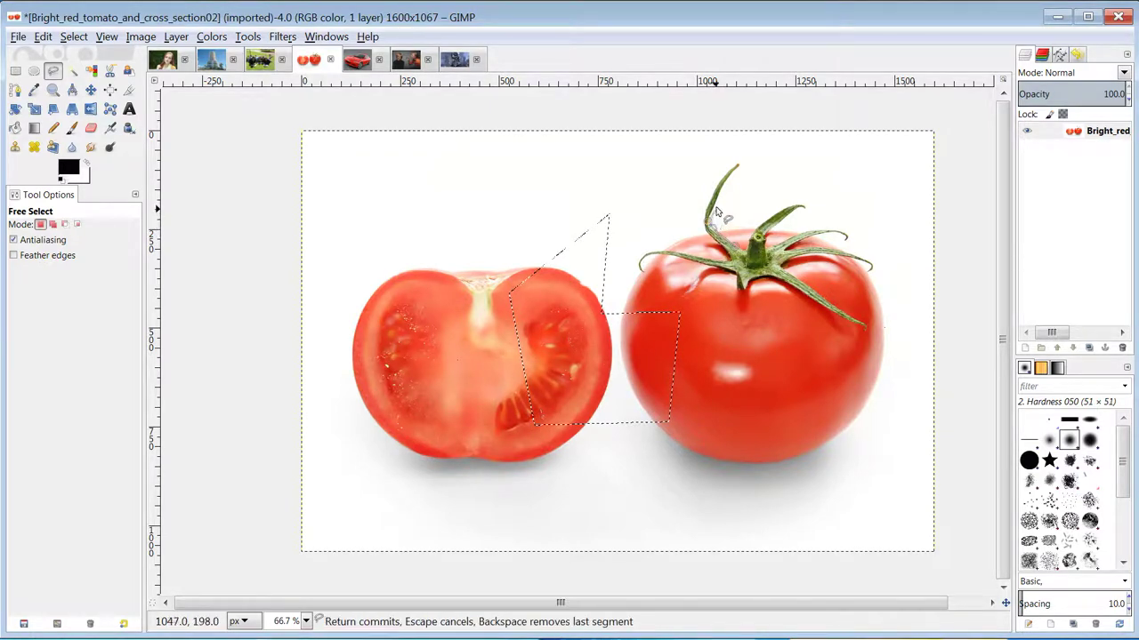
mouse_move(716, 212)
left_mouse_down()
mouse_move(739, 164)
mouse_move(691, 235)
mouse_move(739, 247)
left_mouse_up()
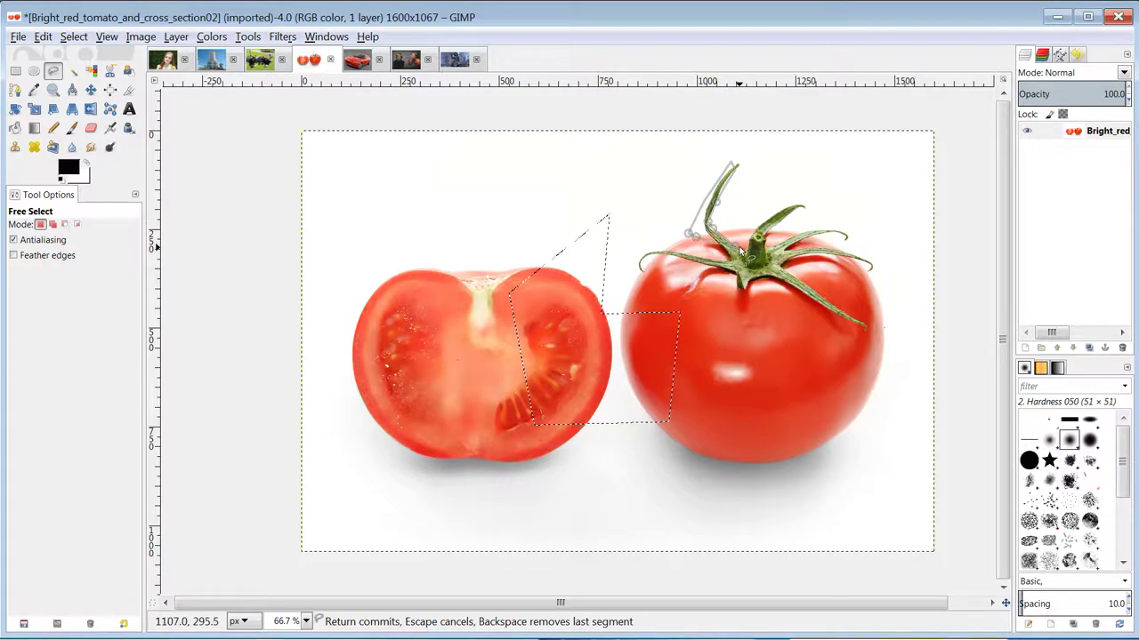
left_click(738, 252)
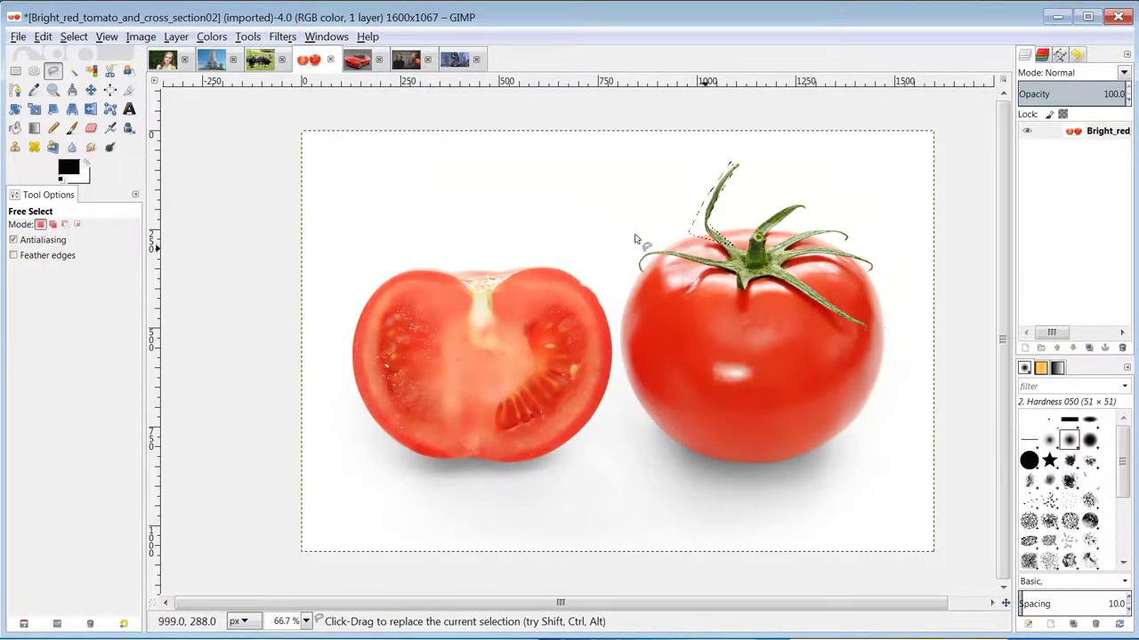
left_click(74, 78)
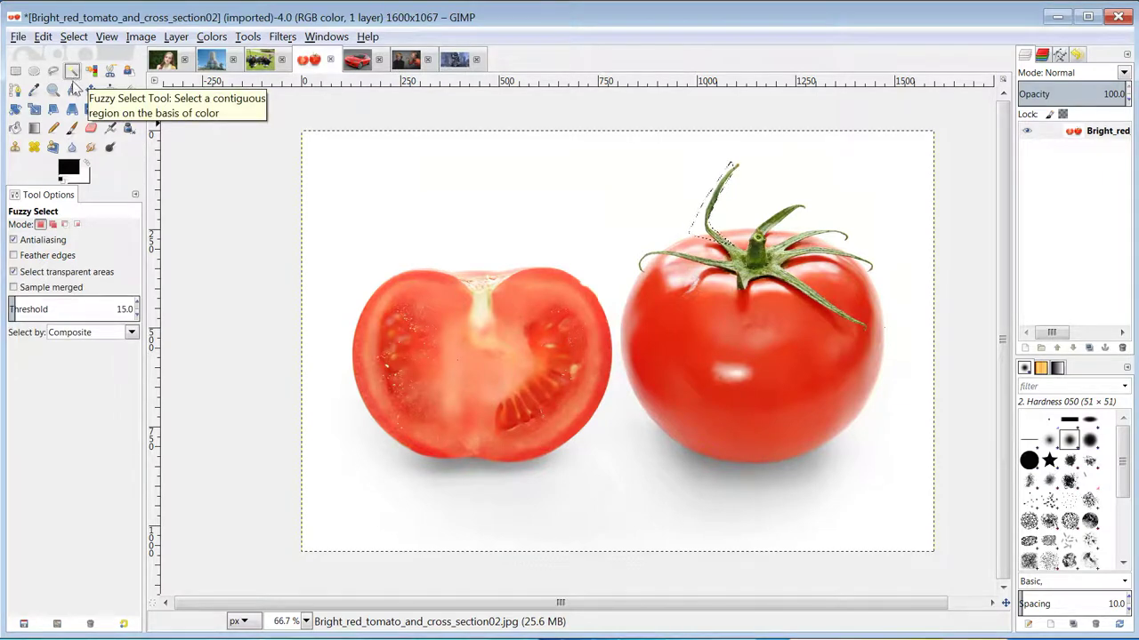
- Clear the selection and fuzzy-select the whole tomato's red region in Add mode
left_click(74, 36)
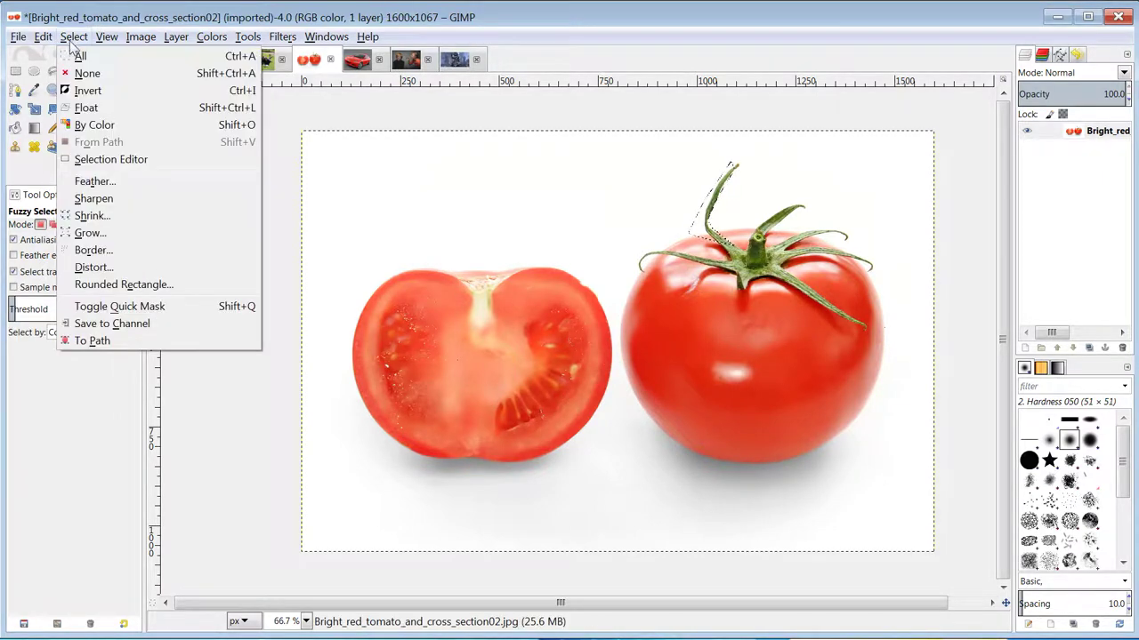
left_click(82, 75)
left_click(53, 224)
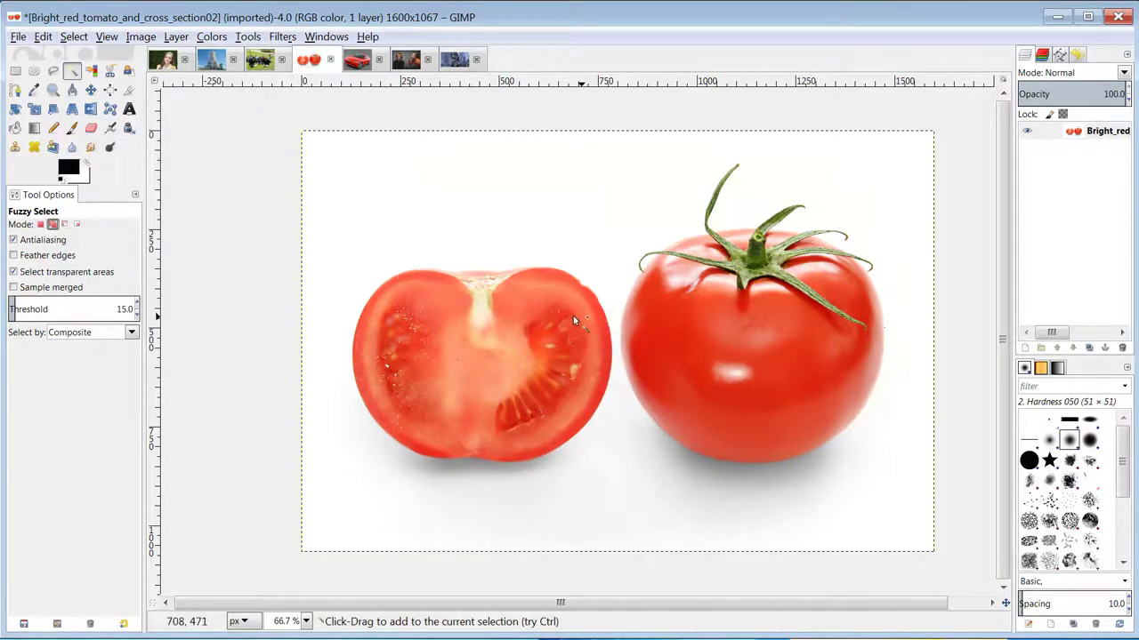
left_click_drag(718, 345, 648, 408)
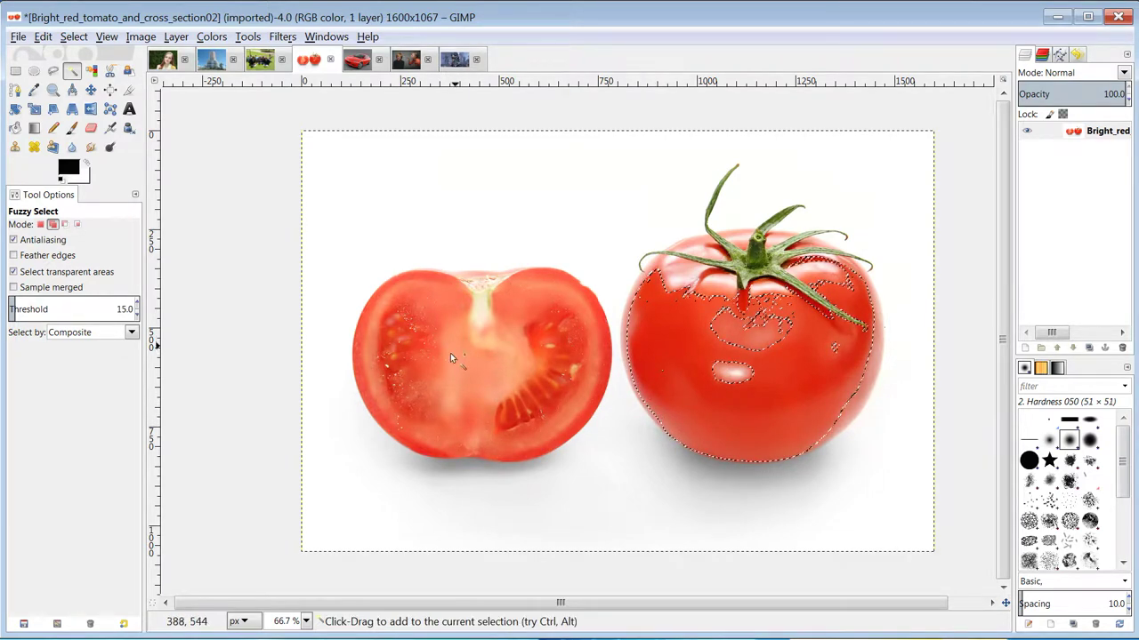
left_click_drag(729, 378, 710, 306)
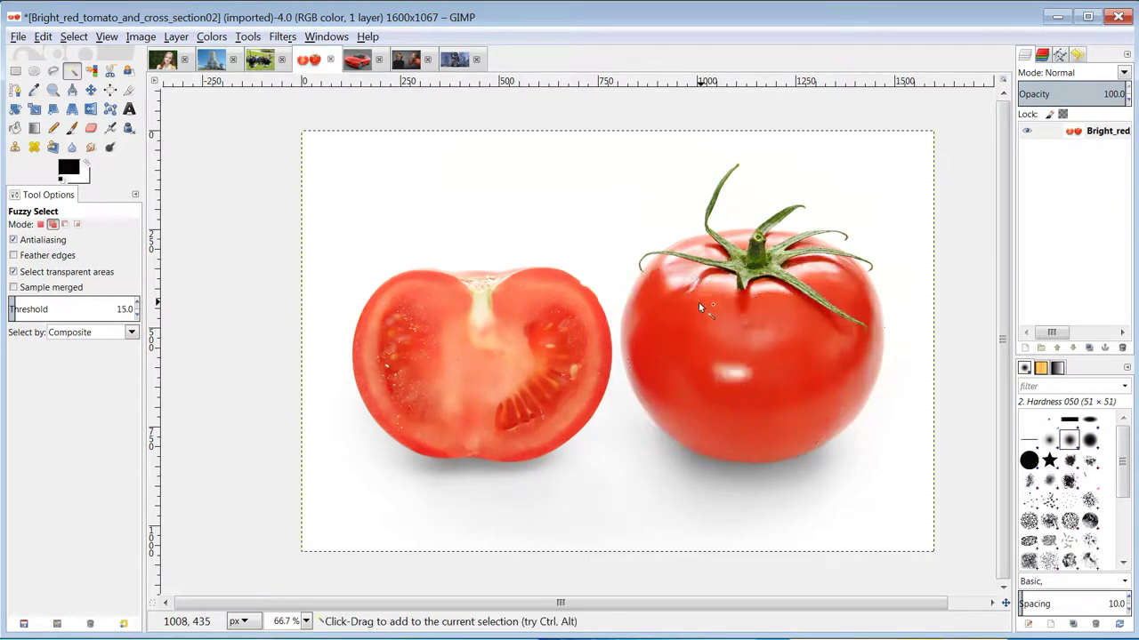
- Add both tomatoes' reds to the selection with Select by Color in Add mode
left_click(91, 70)
left_click(53, 225)
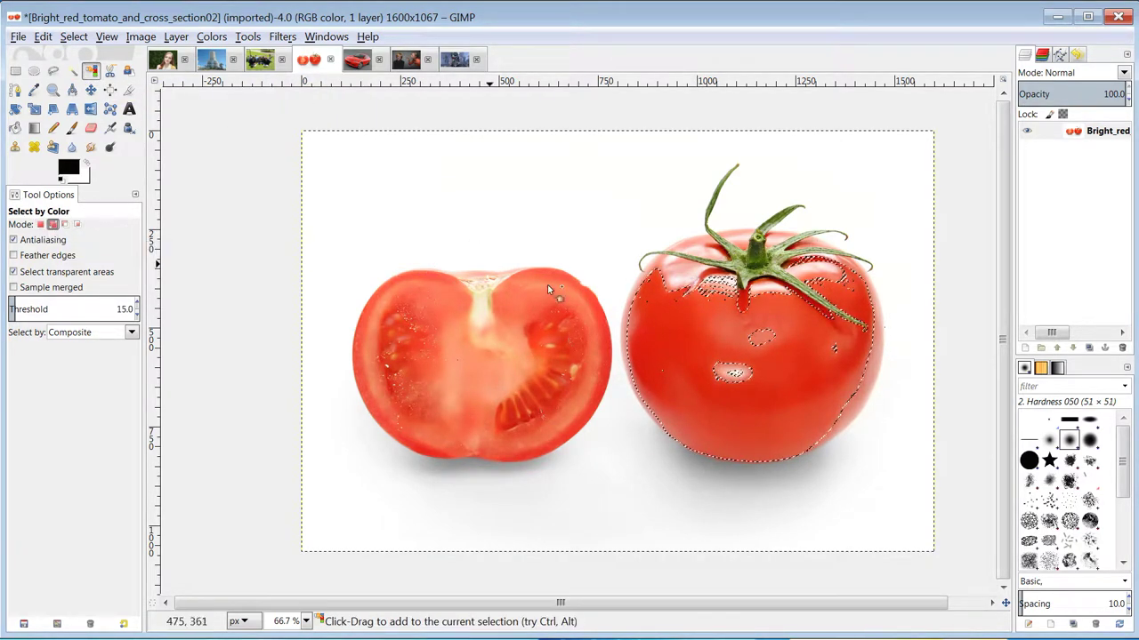
left_click(692, 325)
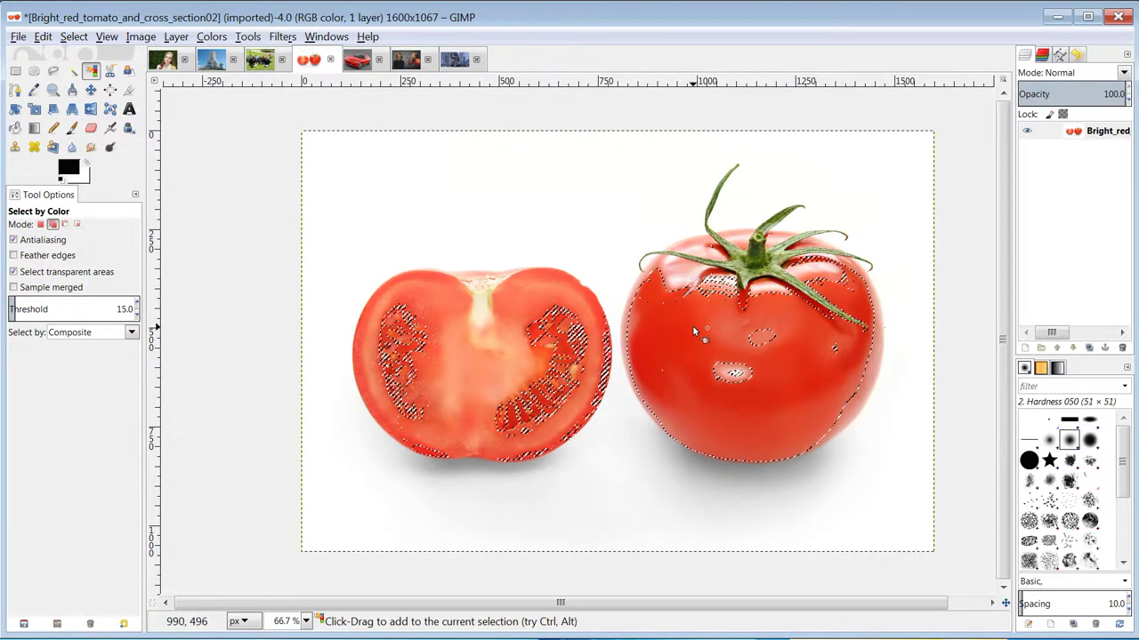
left_click(676, 348)
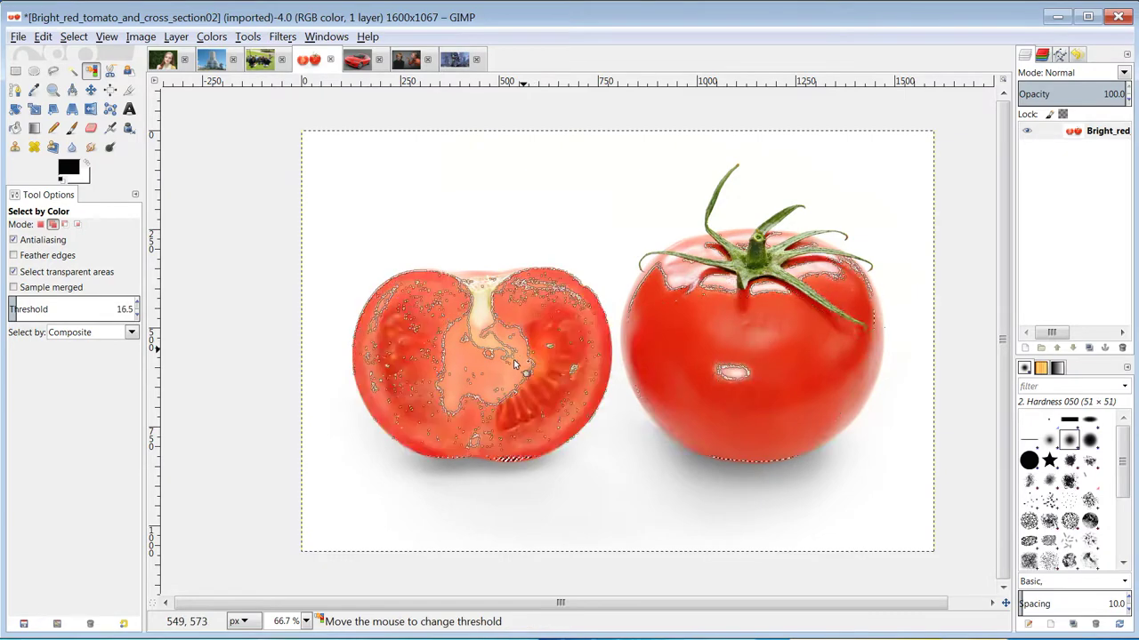
left_click(676, 347)
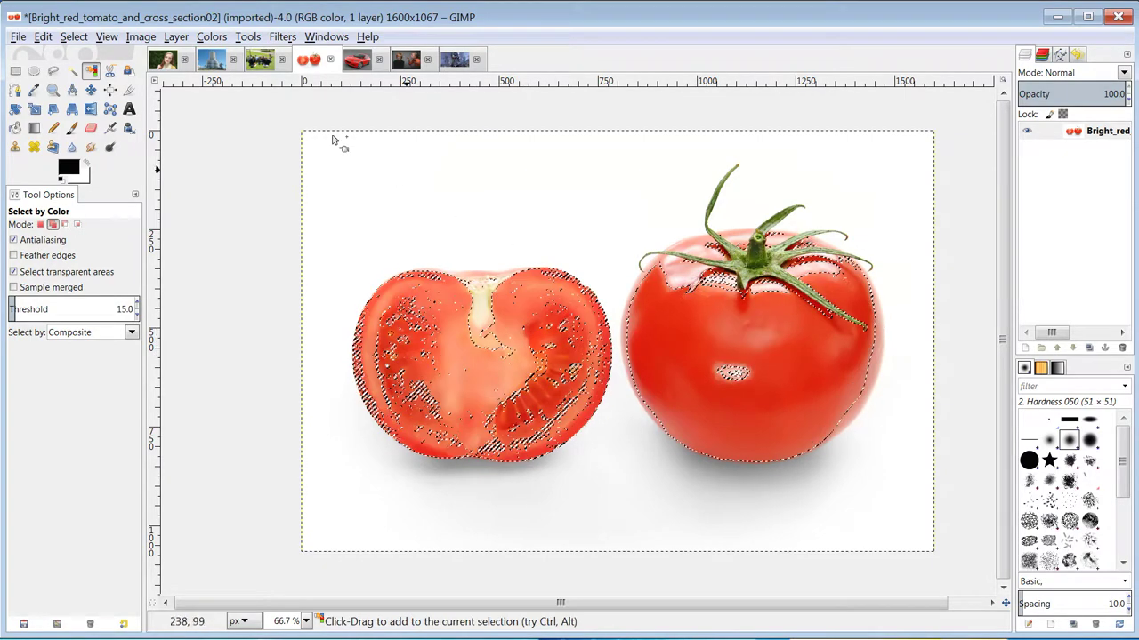
- Select the entire image with Select > All
left_click(75, 37)
left_click(80, 56)
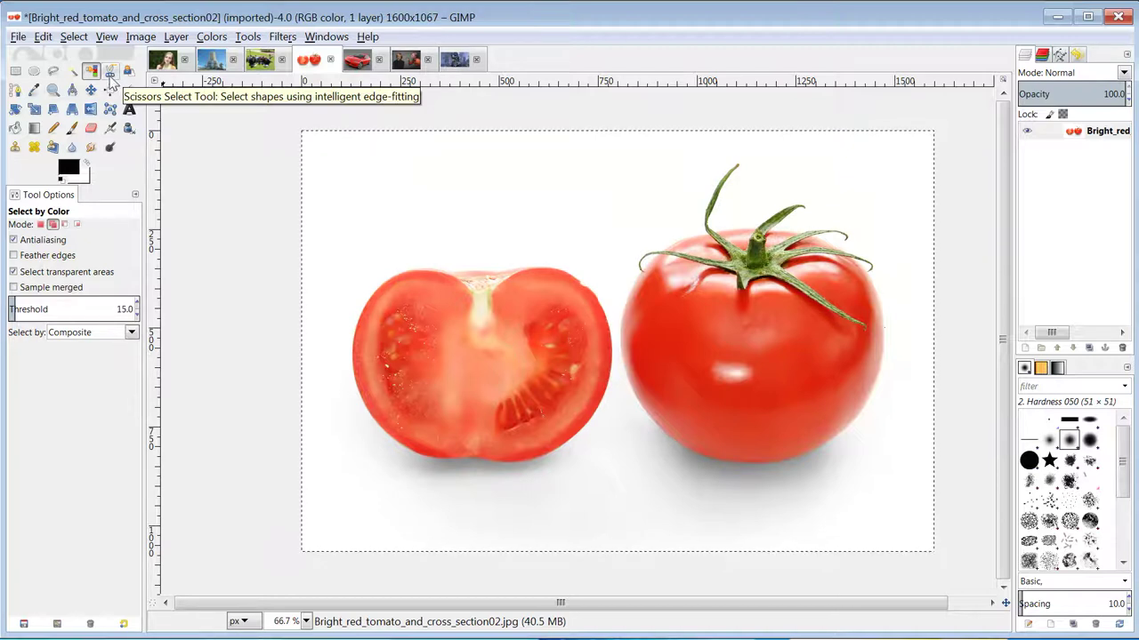
left_click(110, 75)
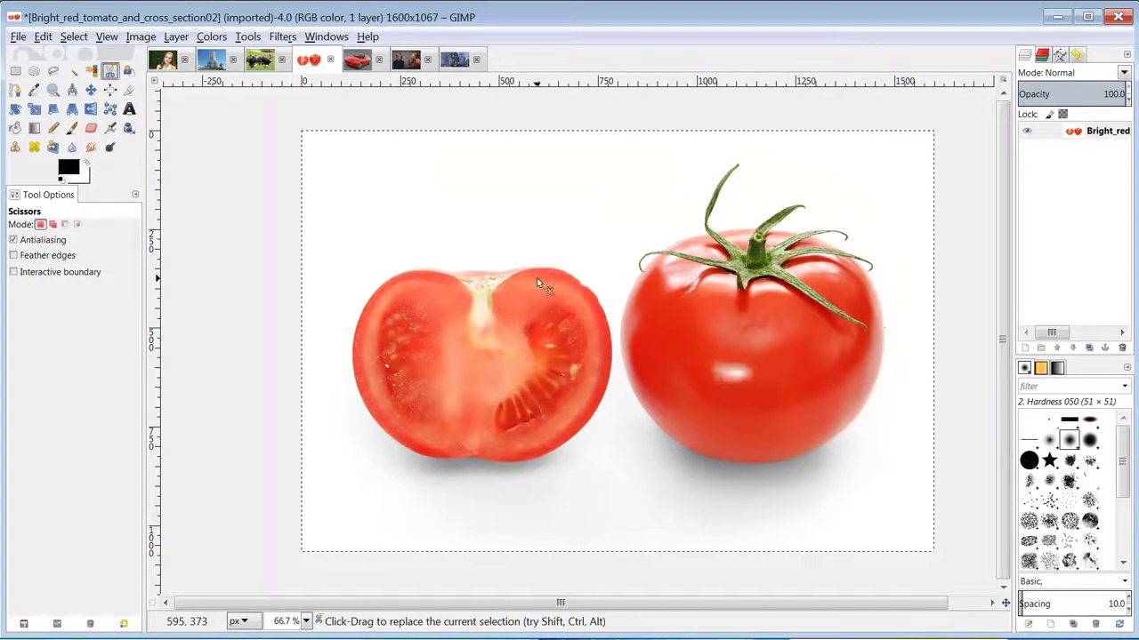
- Place Scissors points from the tomato's bottom edge up its right side and along its top
left_click(817, 448)
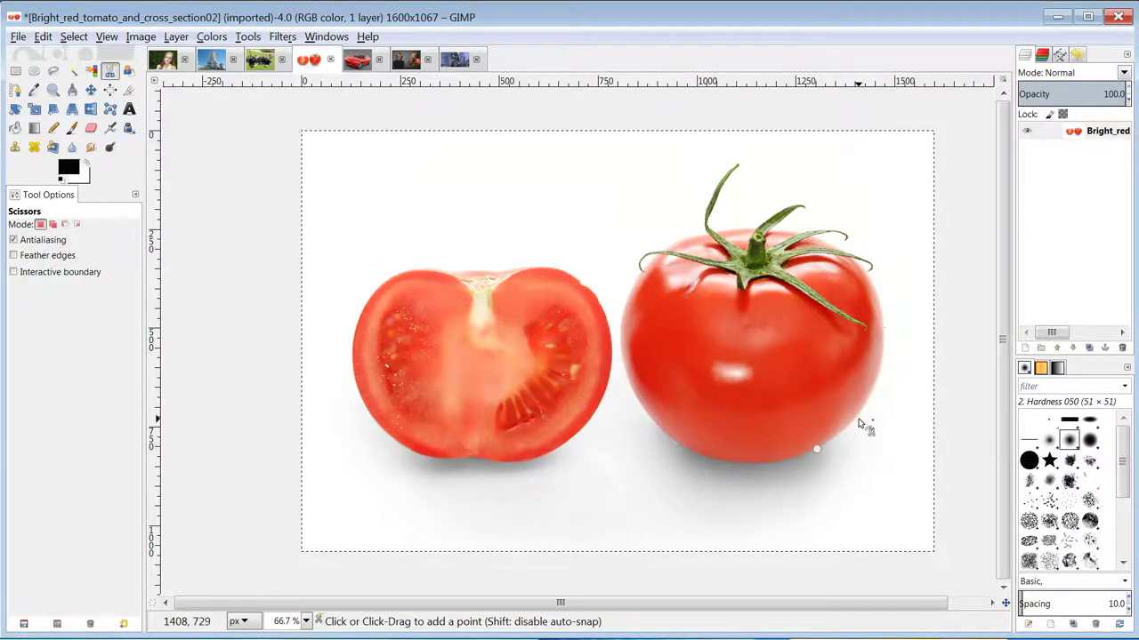
left_click(858, 418)
left_click(879, 378)
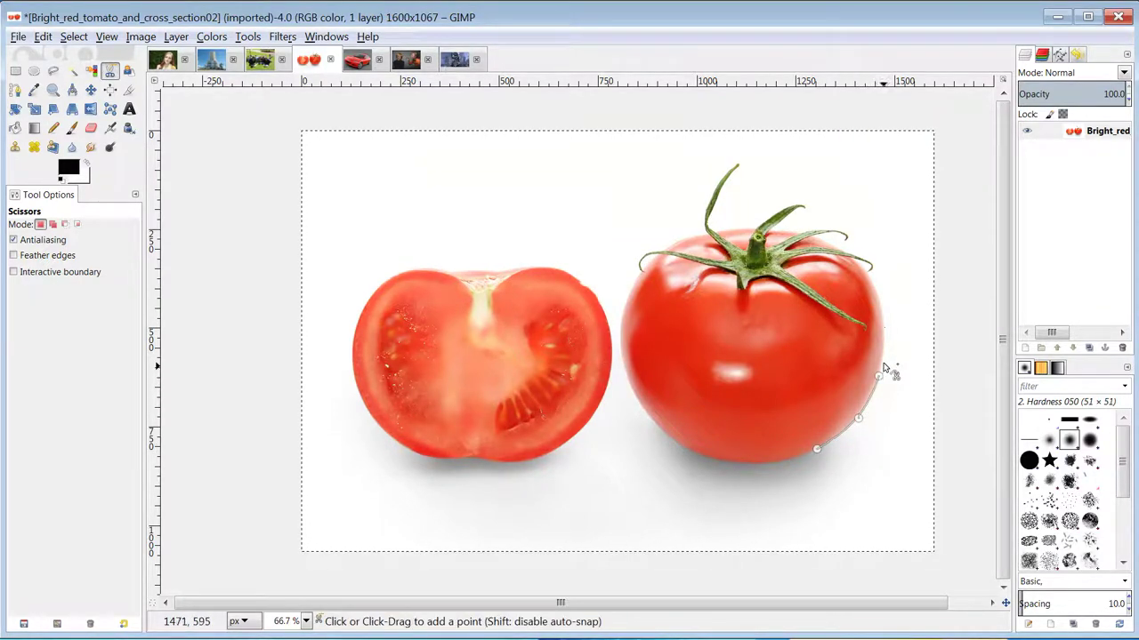
left_click(884, 316)
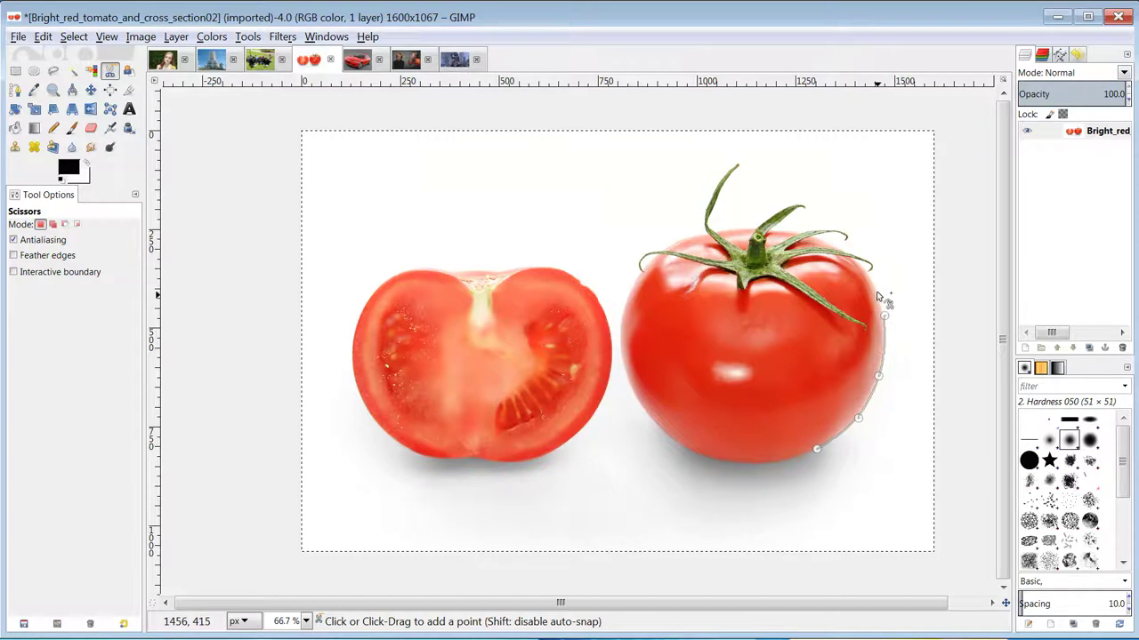
left_click(829, 243)
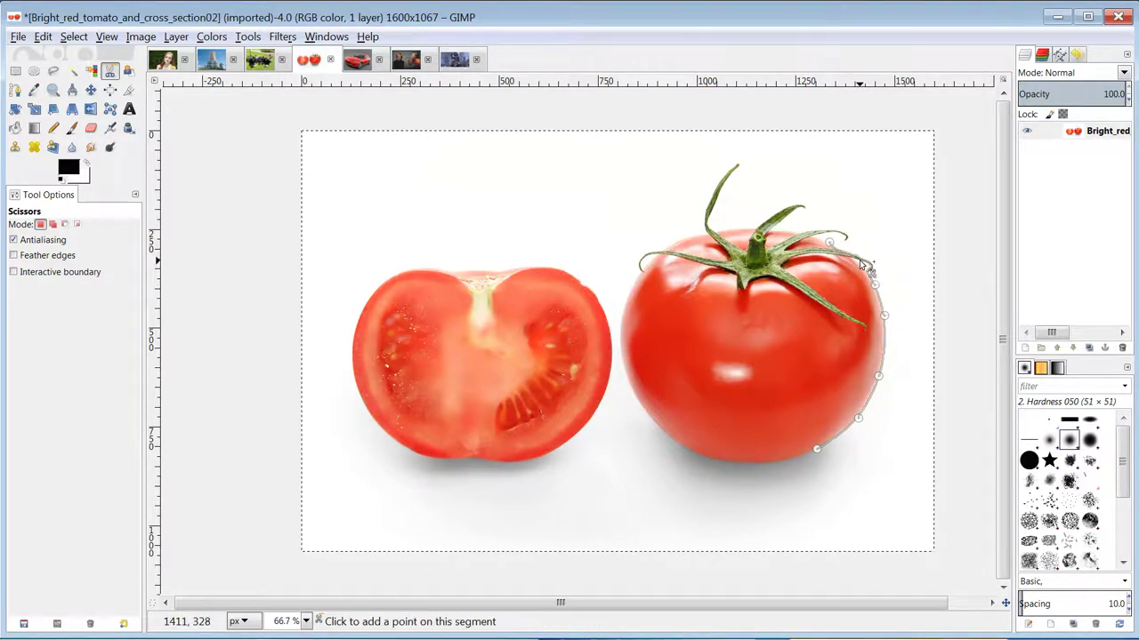
left_click(869, 264)
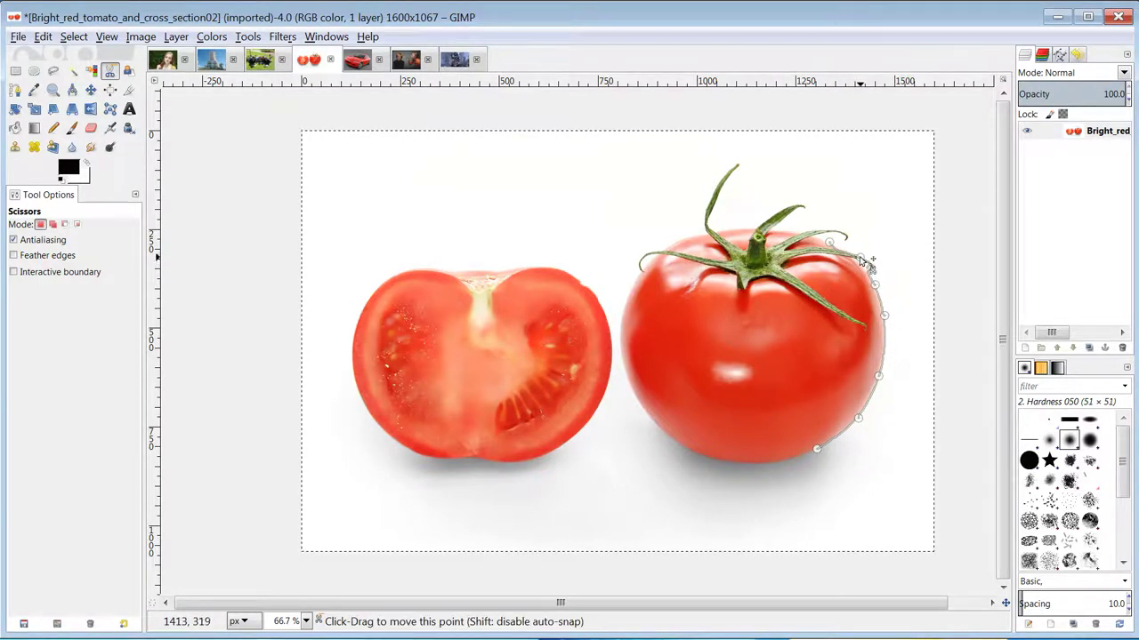
left_click(781, 233)
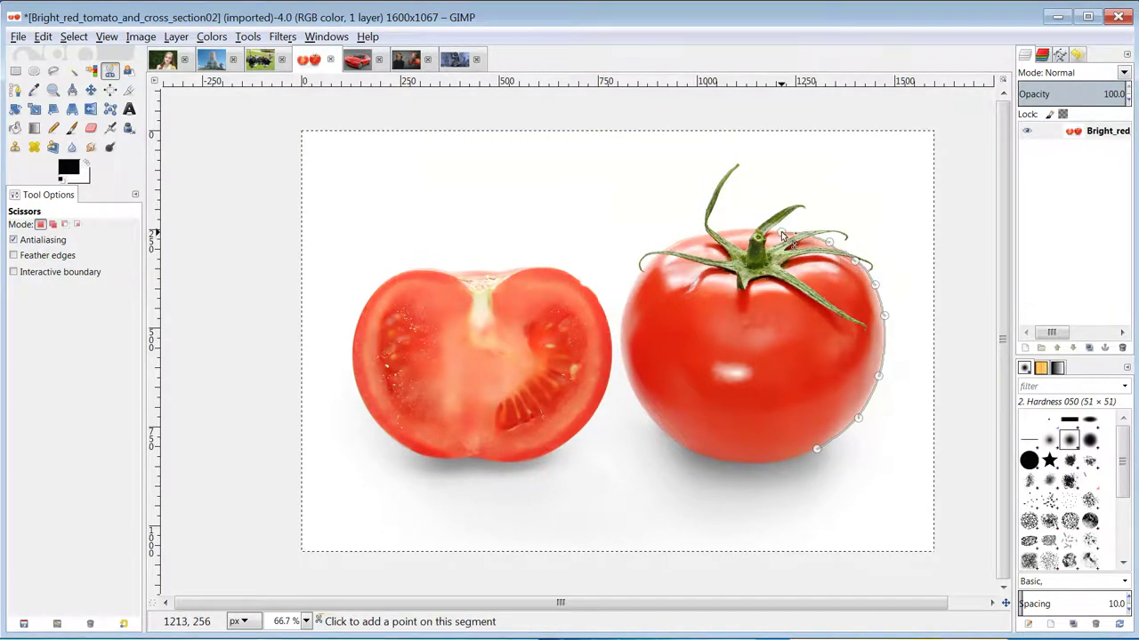
left_click(735, 230)
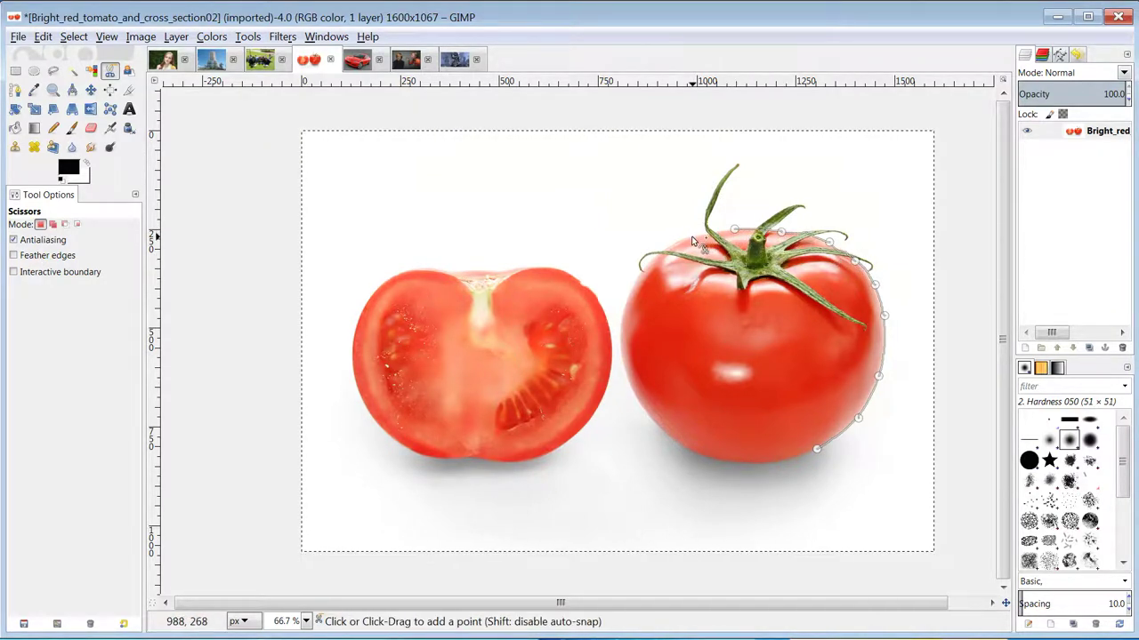
- Continue points down the tomato's left side and bottom, close the outline and convert it to a selection
left_click(692, 239)
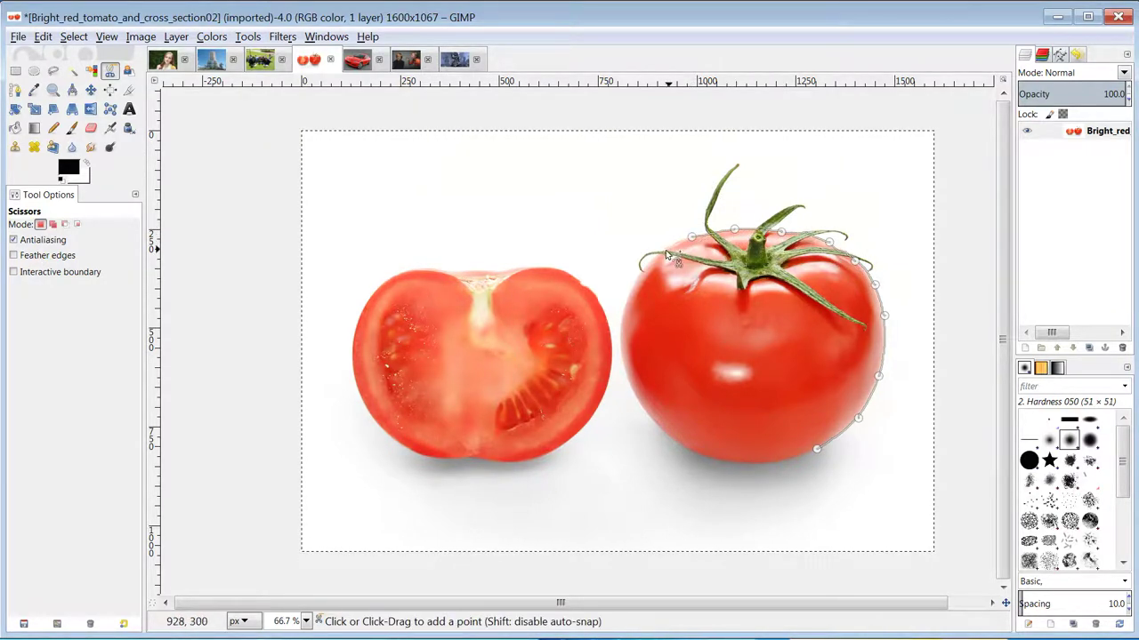
left_click(627, 293)
left_click(620, 336)
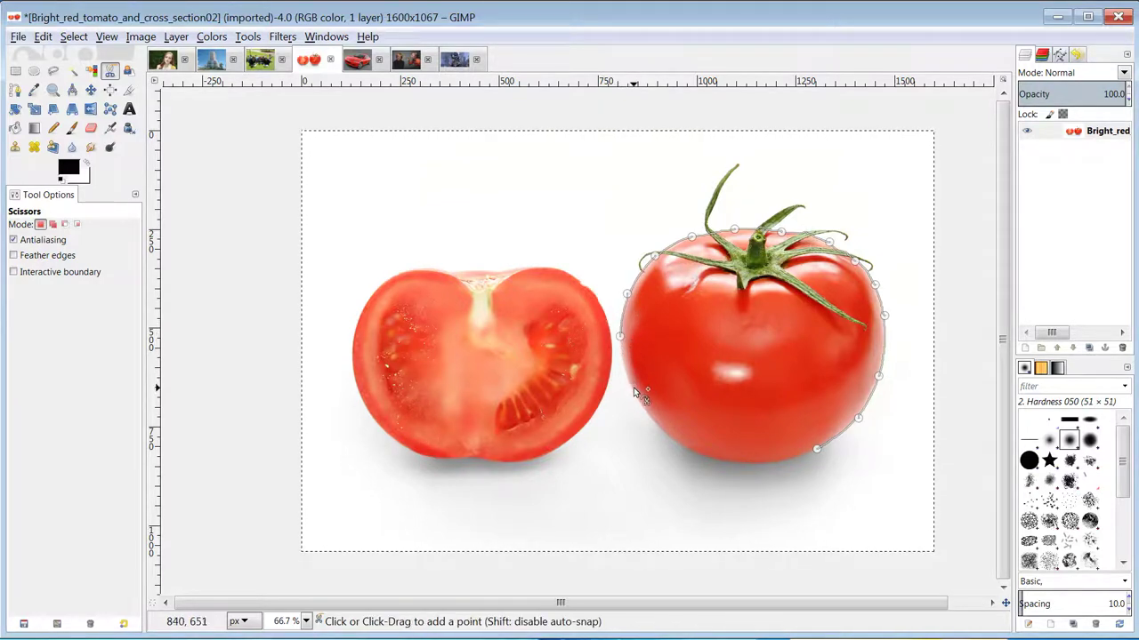
left_click(634, 396)
left_click(666, 436)
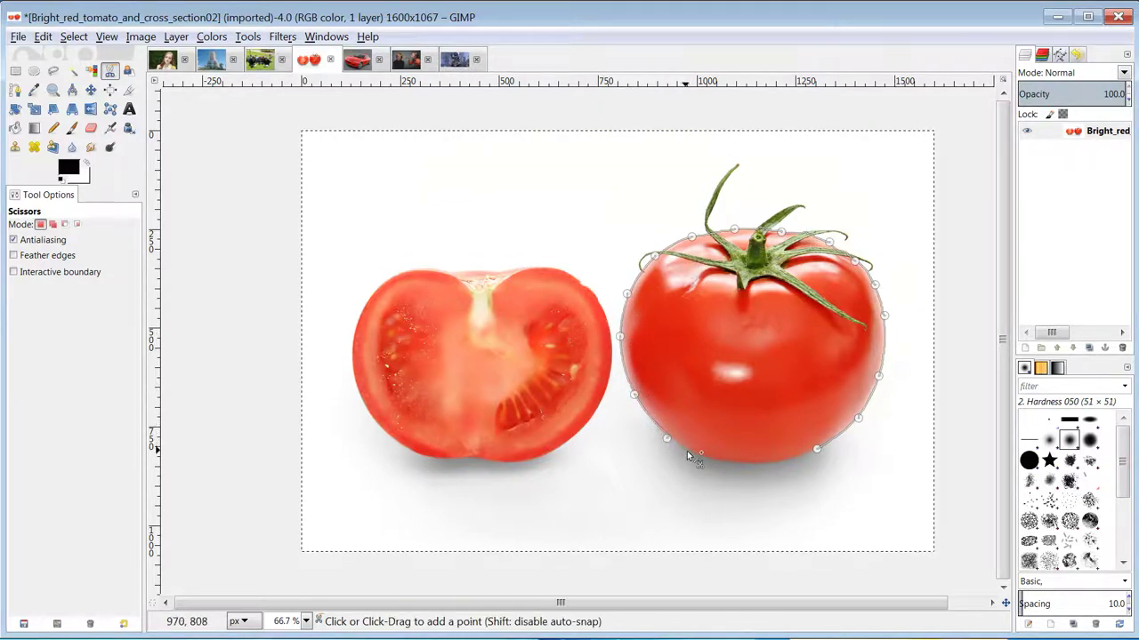
left_click(735, 464)
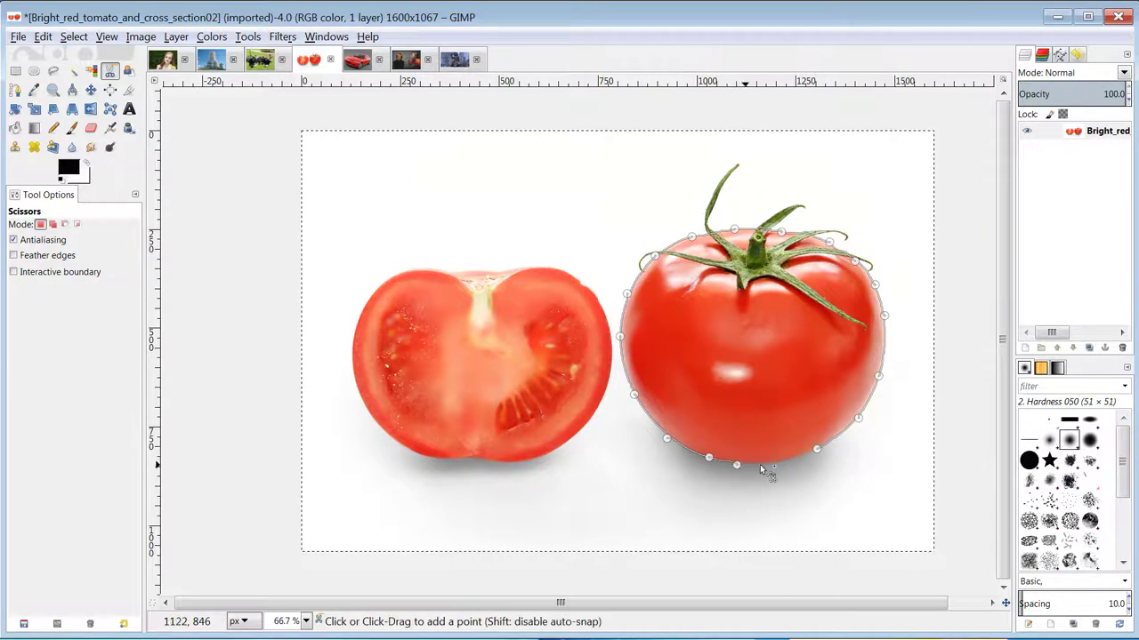
left_click(695, 449)
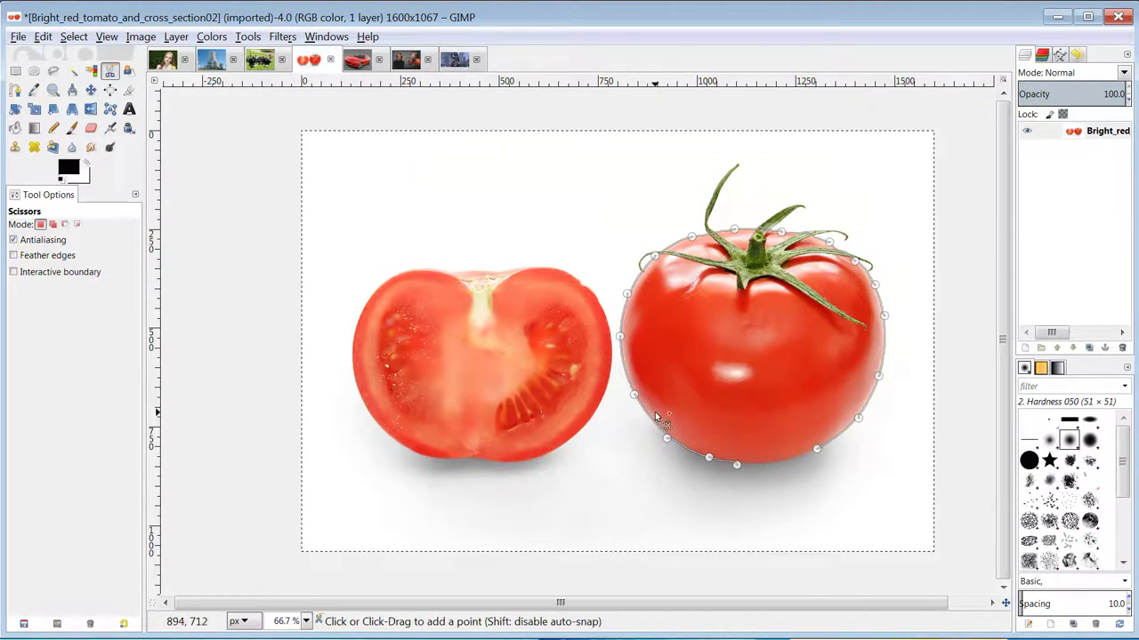
left_click(763, 462)
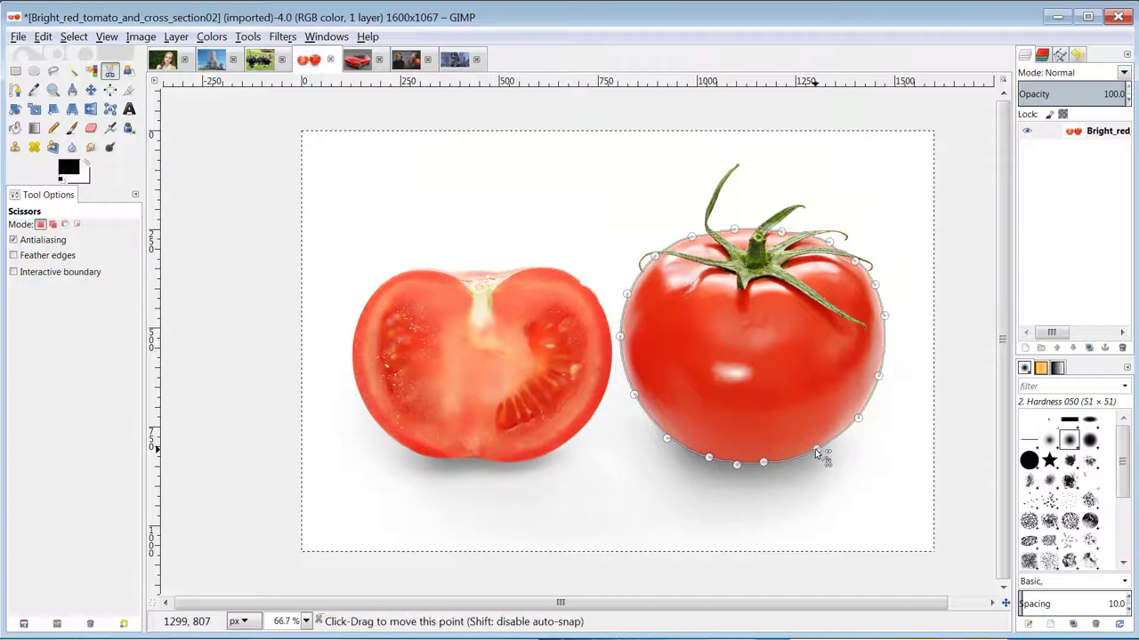
left_click(816, 451)
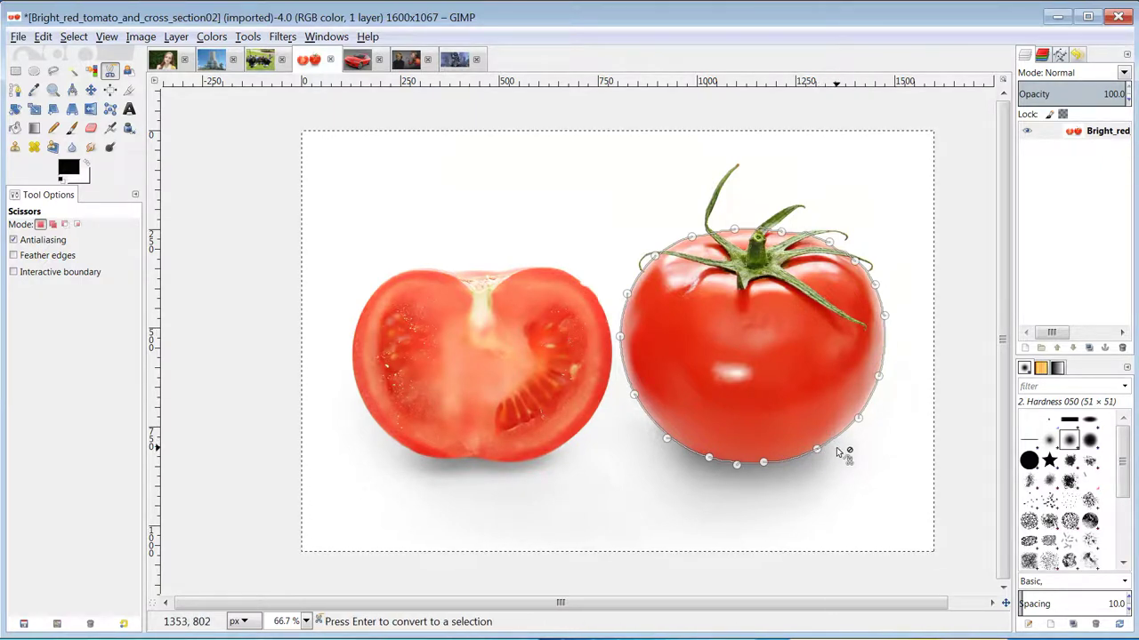
left_click(787, 368)
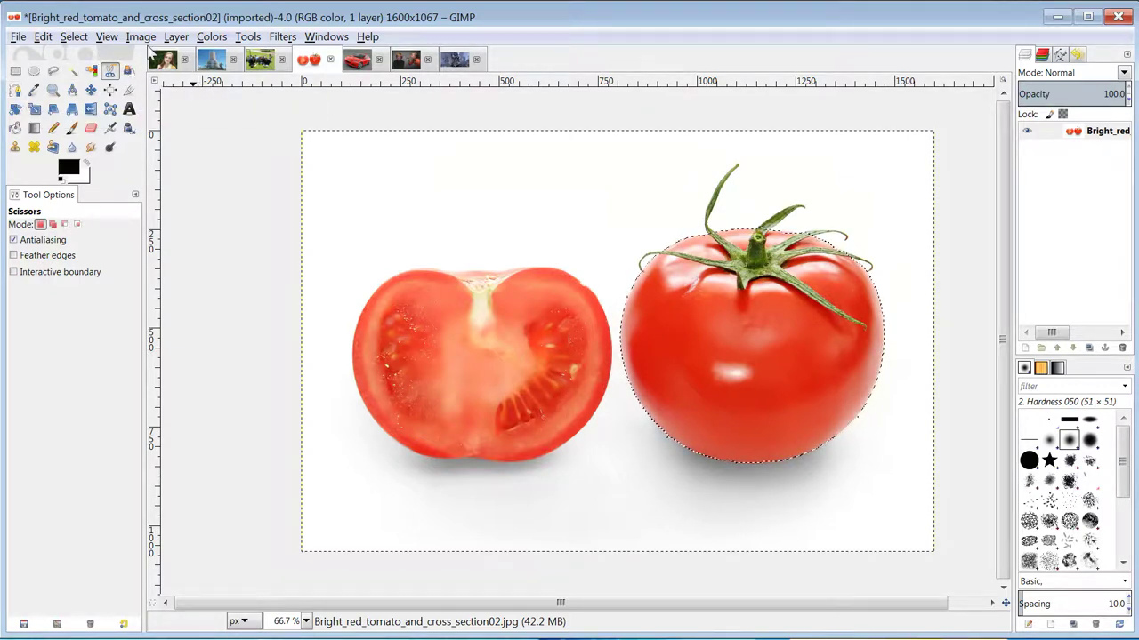
- Clear the tomato selection and set the Crop tool to a fixed 3:2 aspect ratio
left_click(74, 36)
left_click(93, 73)
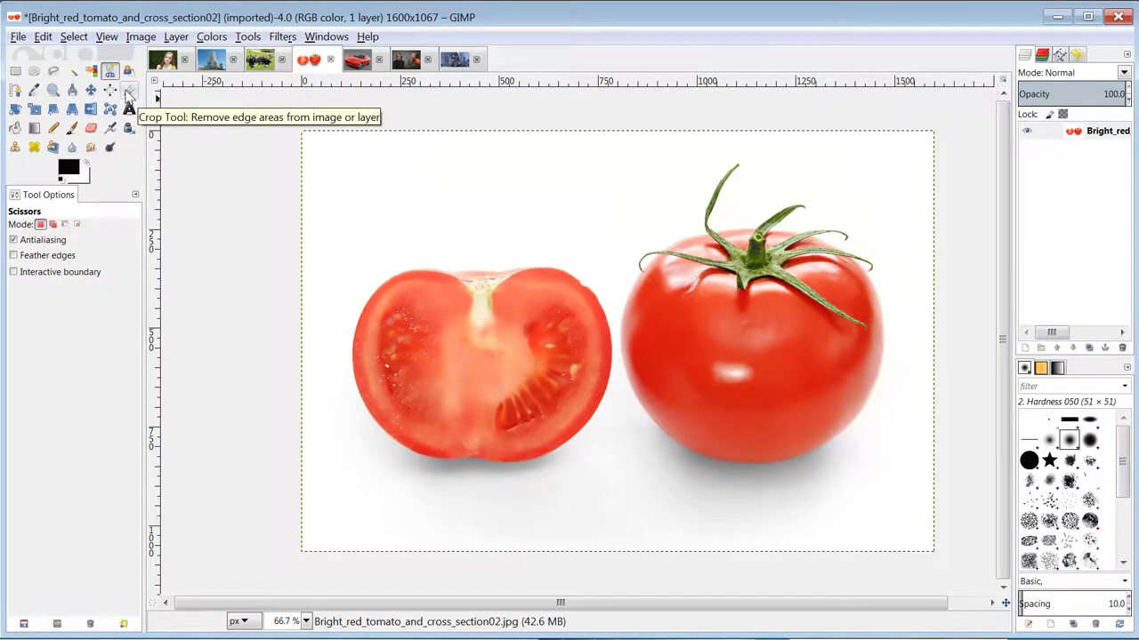
left_click(129, 92)
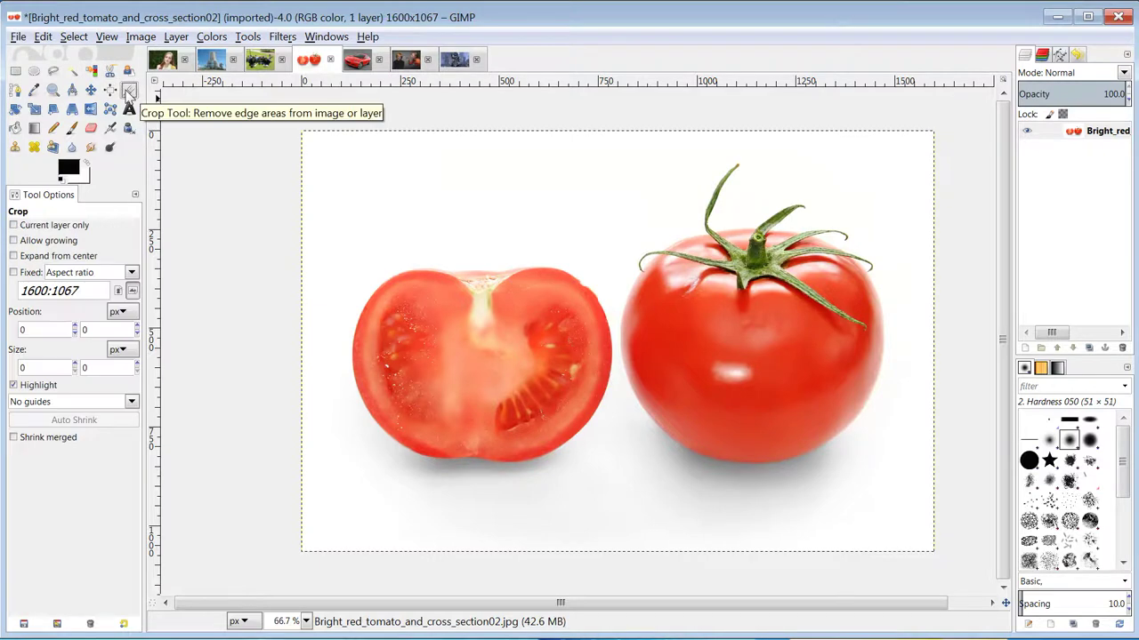
left_click(15, 276)
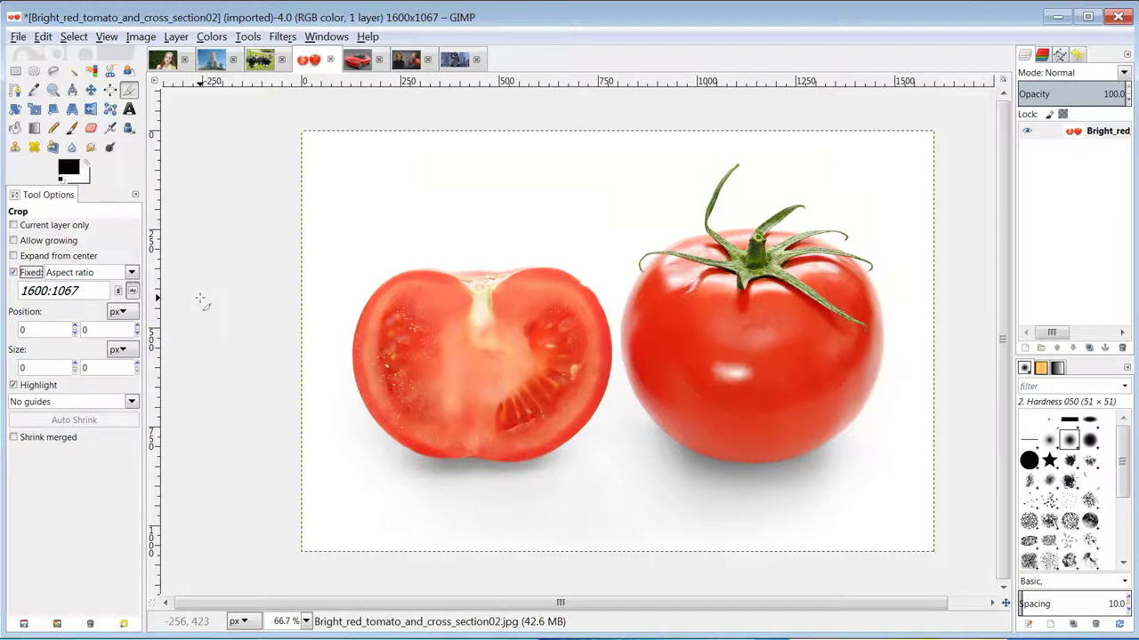
triple_click(77, 291)
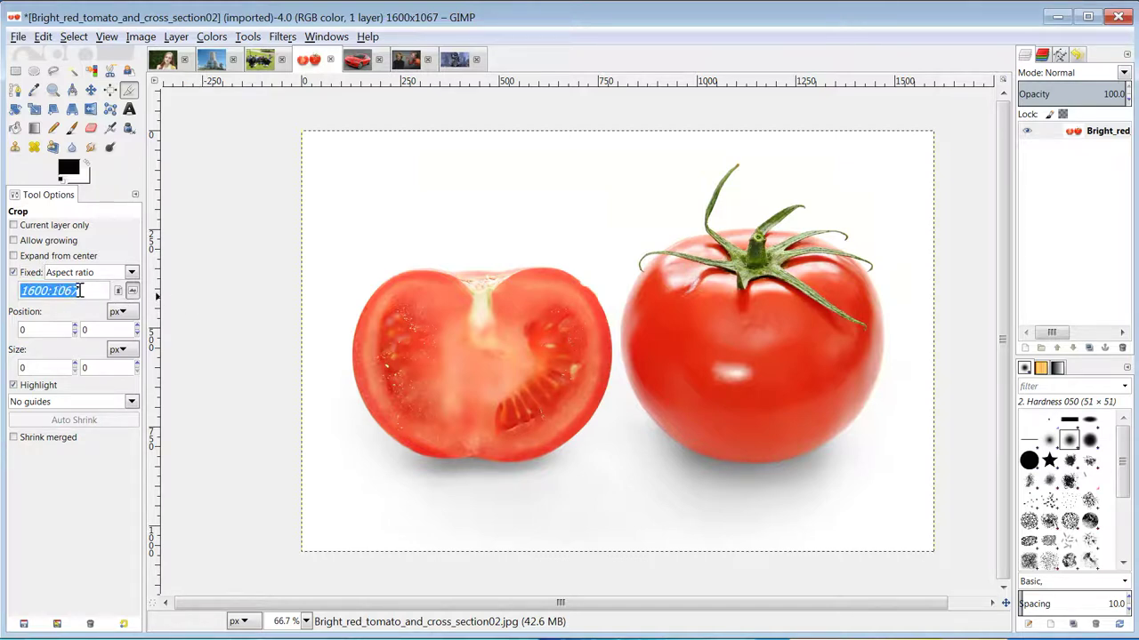
type("3:2")
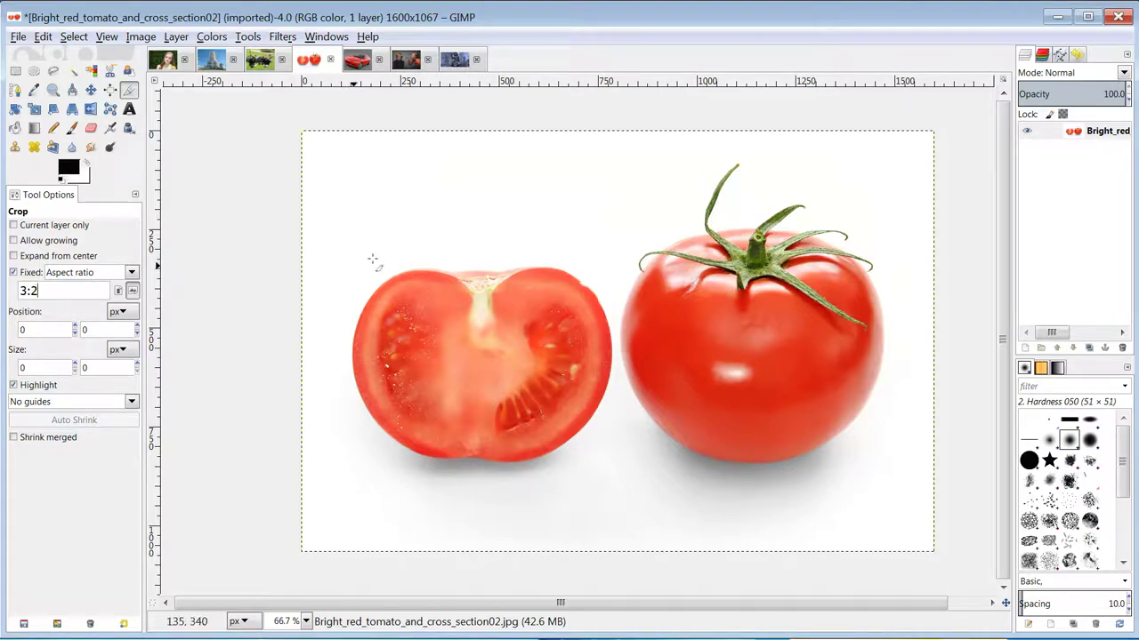
- Draw a crop frame over the tomatoes, reposition it, and flip the ratio to portrait 2:3
left_click_drag(402, 211, 783, 465)
left_click_drag(743, 257, 575, 294)
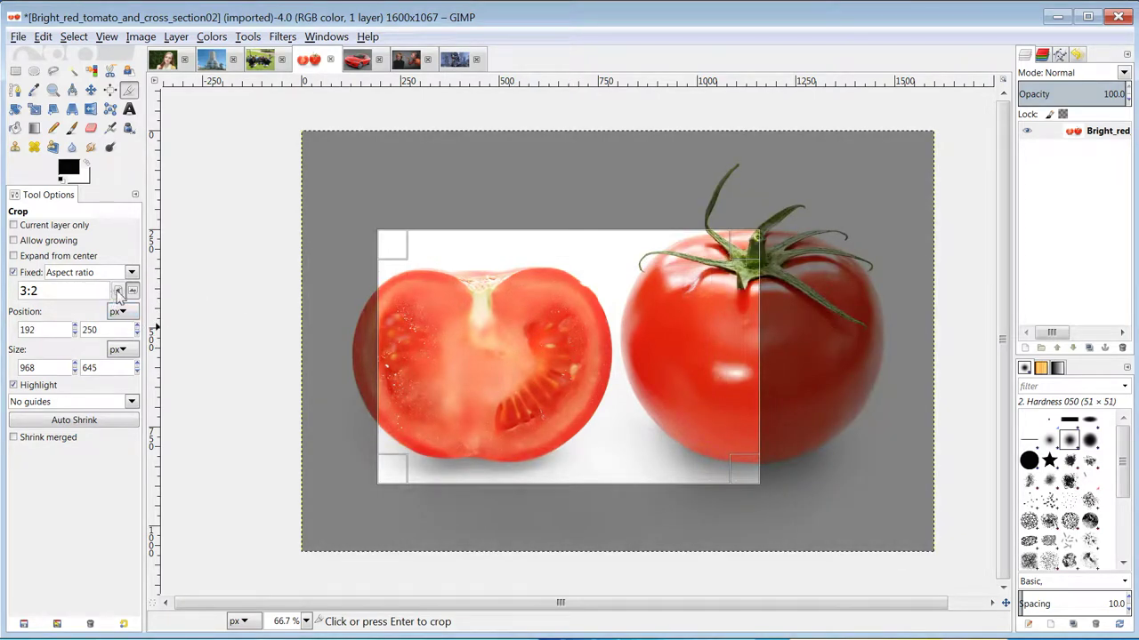
left_click(118, 291)
- Crop the photo to a 544×817 portrait of the cut tomato half, then close it discarding changes
left_click_drag(480, 307, 509, 264)
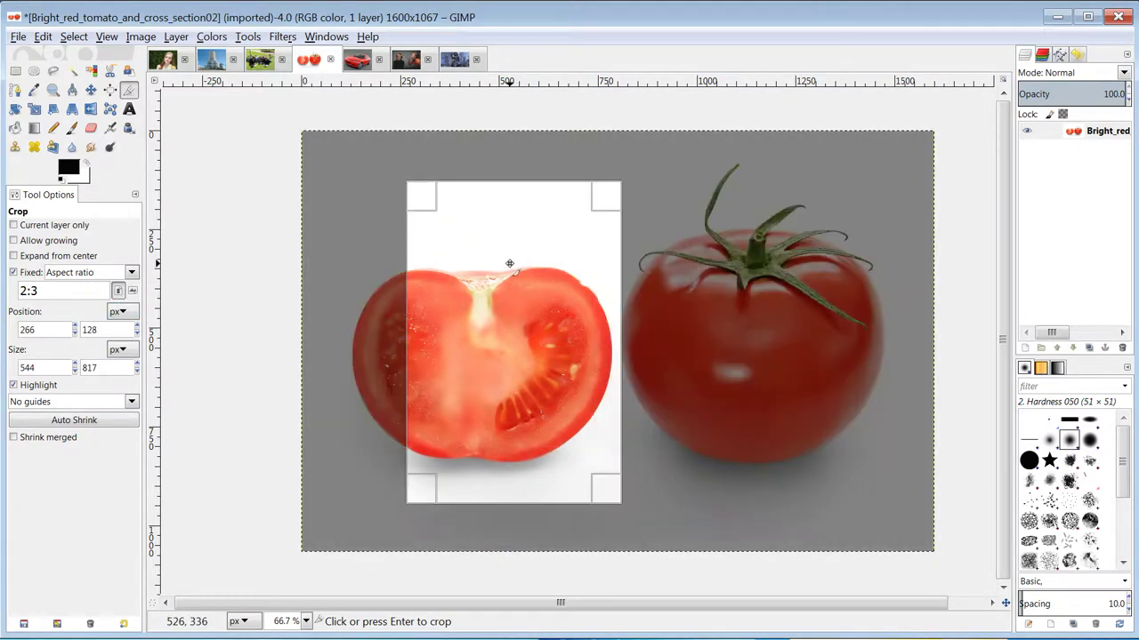
left_click(509, 263)
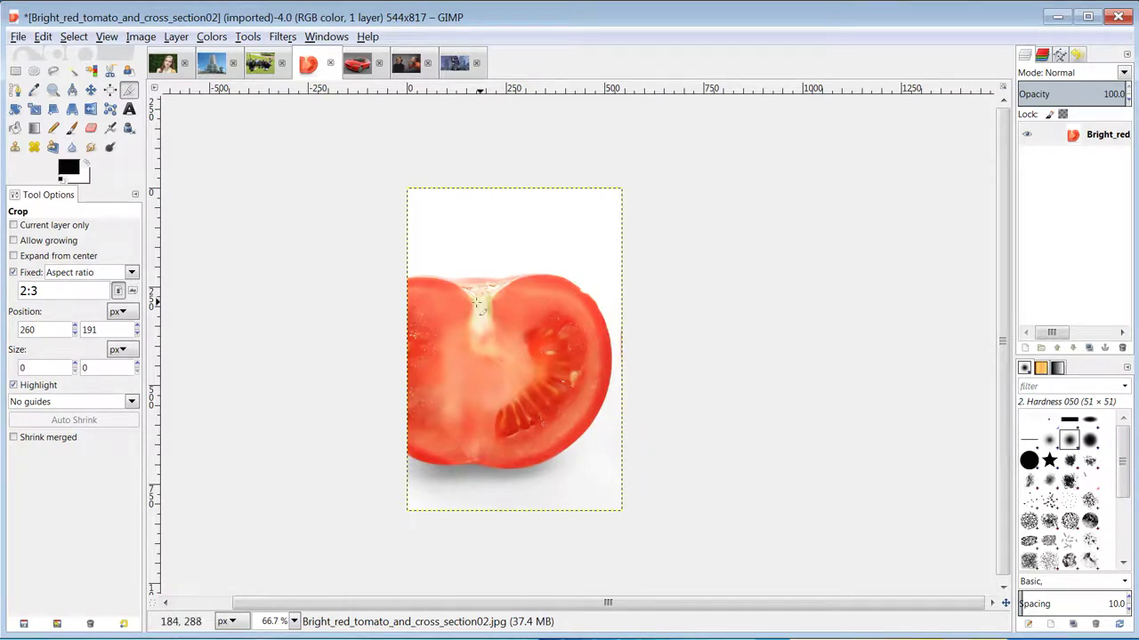
left_click(330, 63)
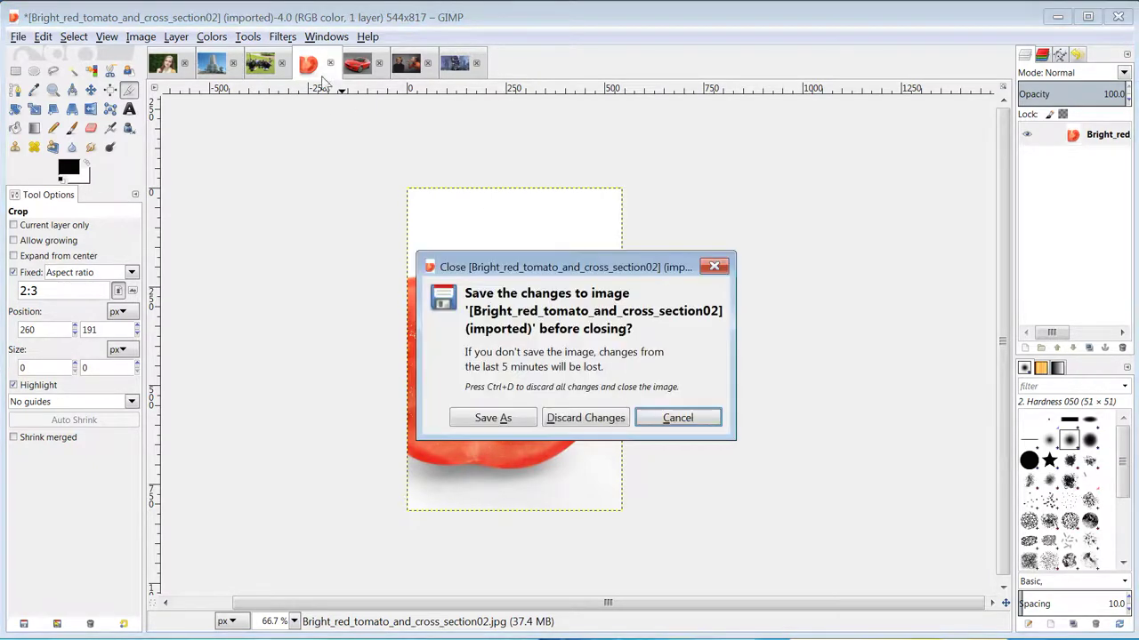
left_click(587, 419)
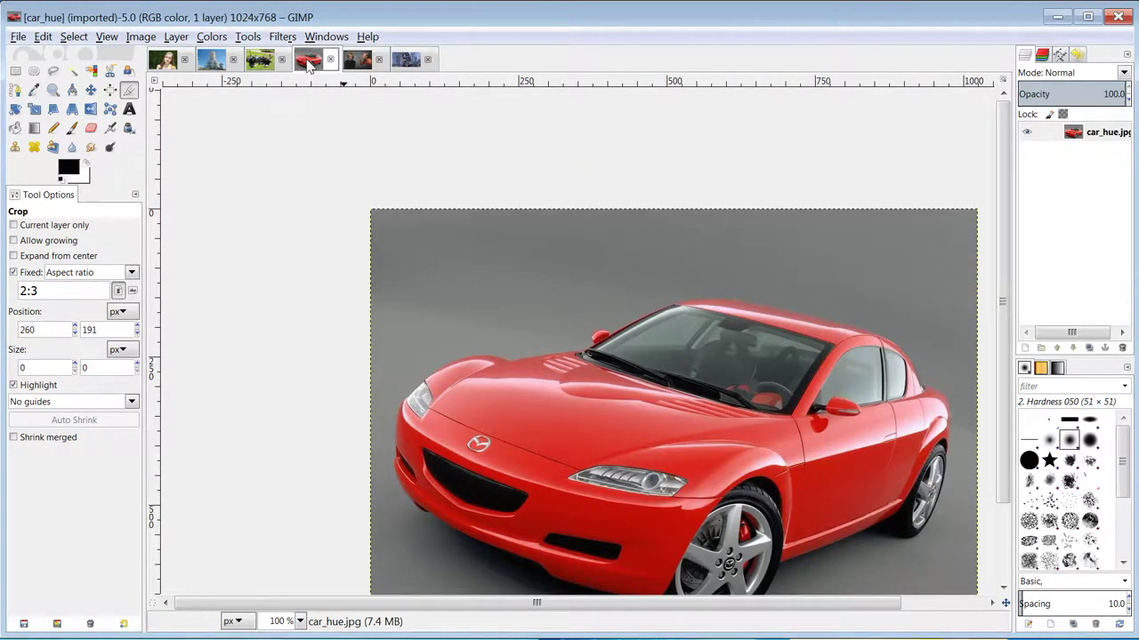
- Add a new transparent layer named Layer above car_hue.jpg and make it the active layer
scroll(655, 223, "down", 2)
scroll(831, 300, "up", 2)
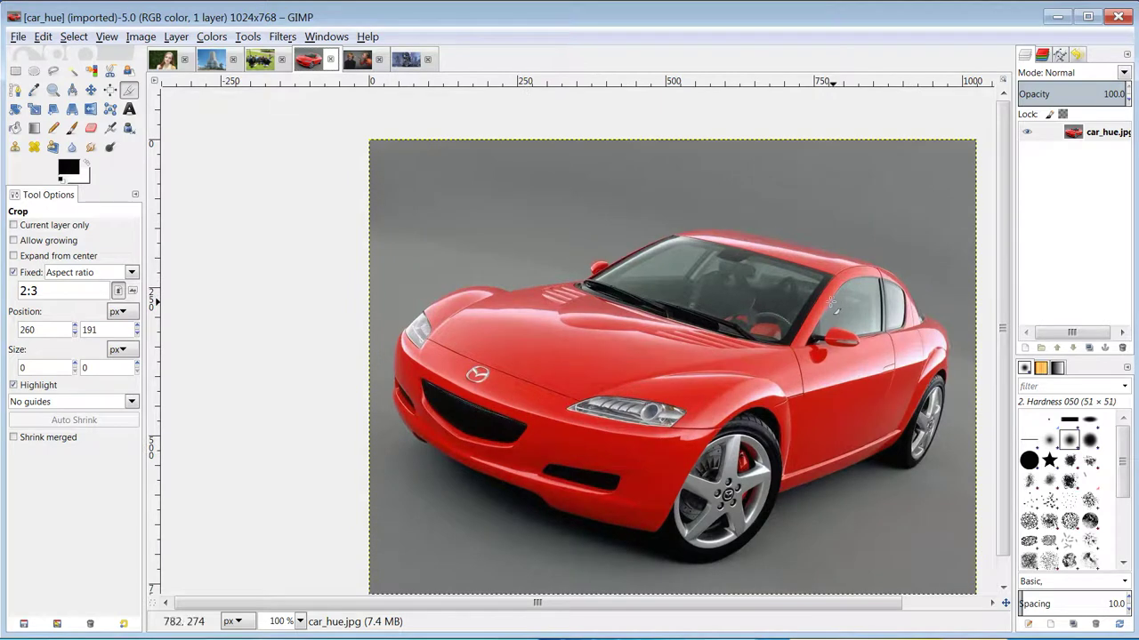
scroll(832, 303, "down", 1)
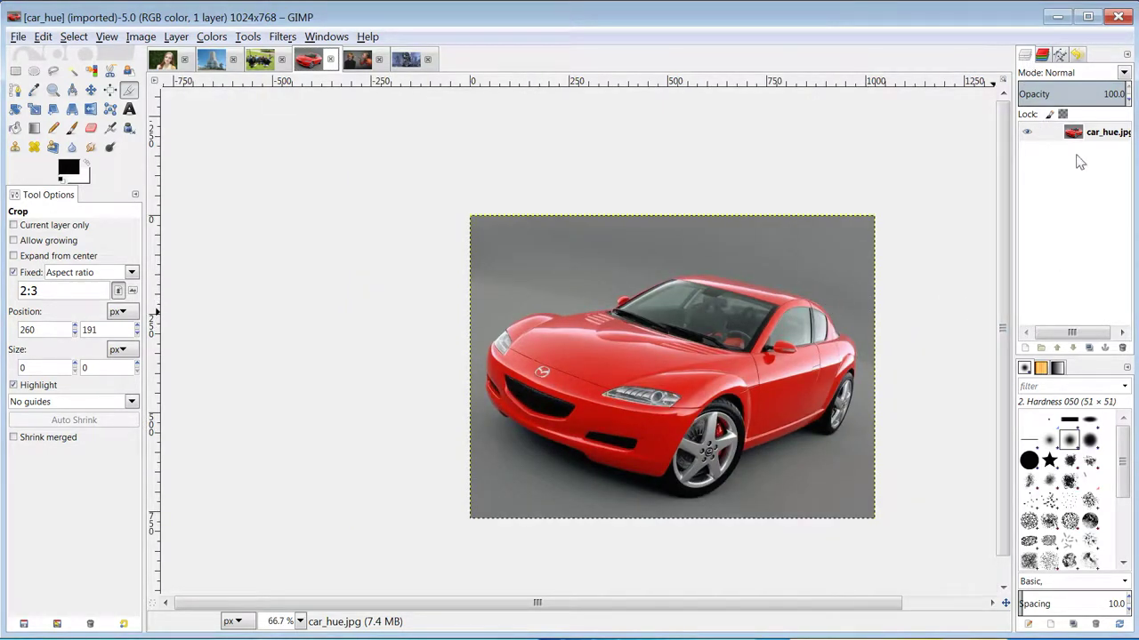
left_click(1025, 348)
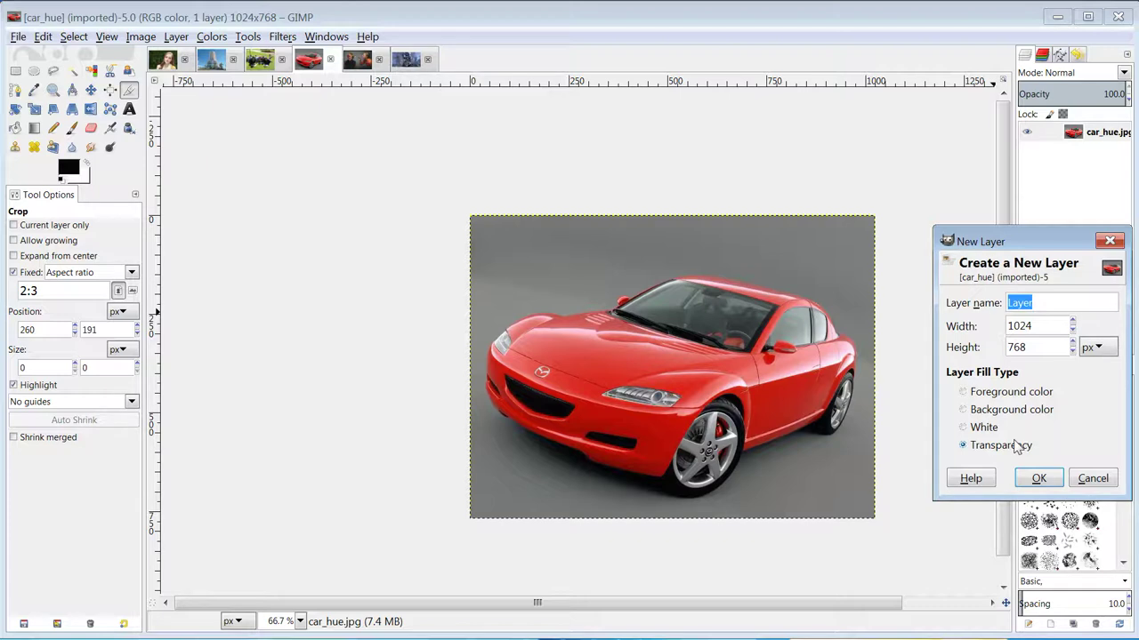
left_click(1038, 476)
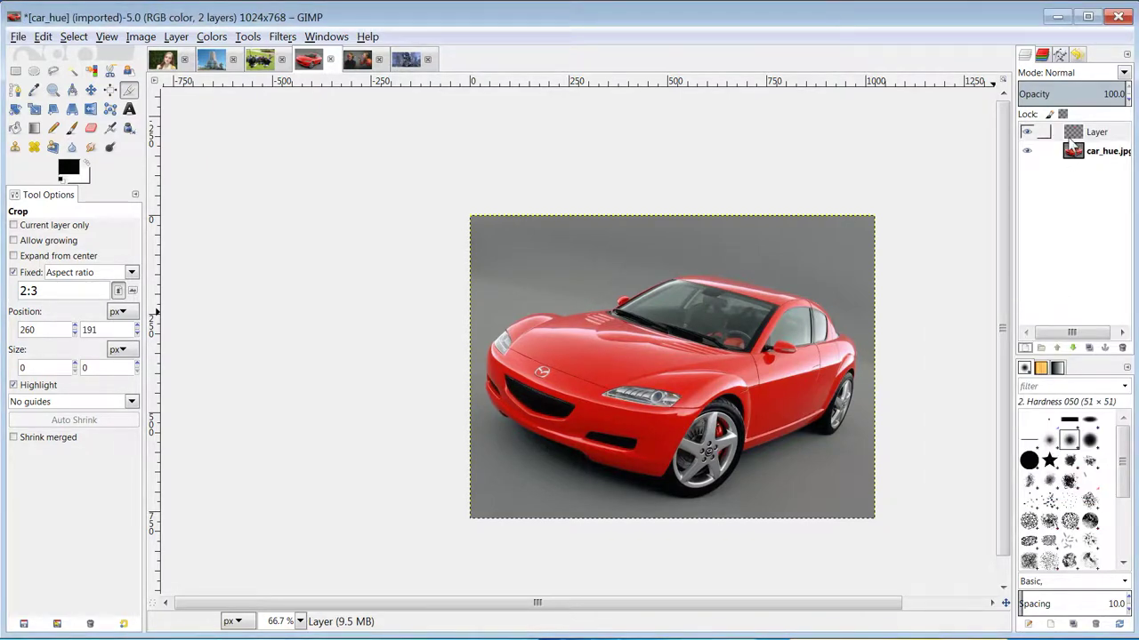
left_click(1080, 154)
left_click(53, 73)
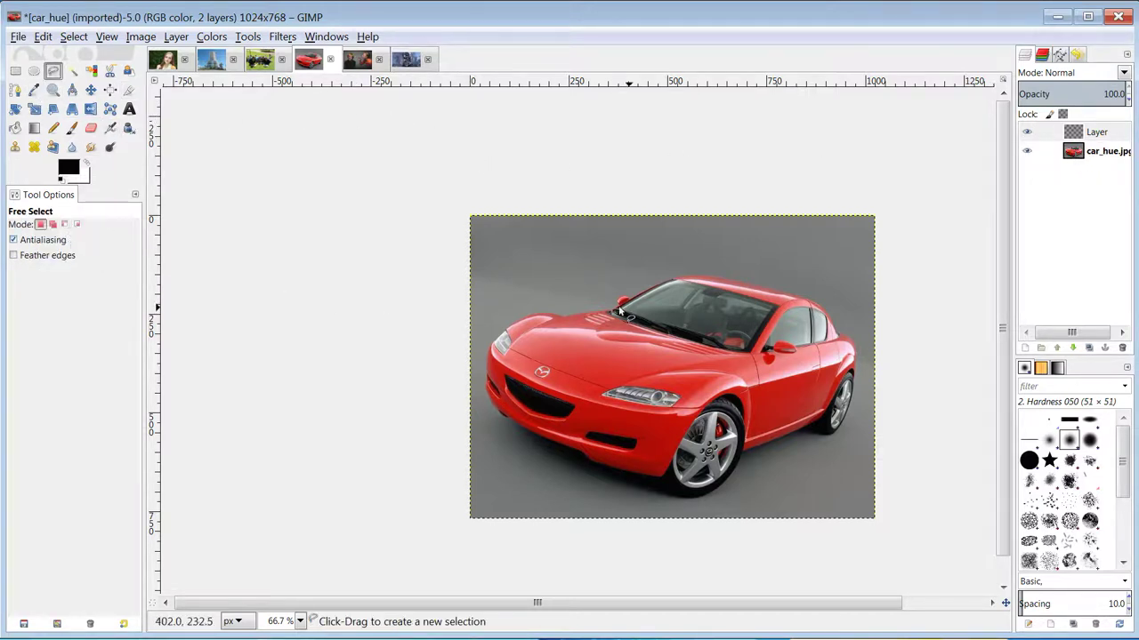
- Start a free-select polygon around the car's hood, side and rear wheel
left_click(565, 285)
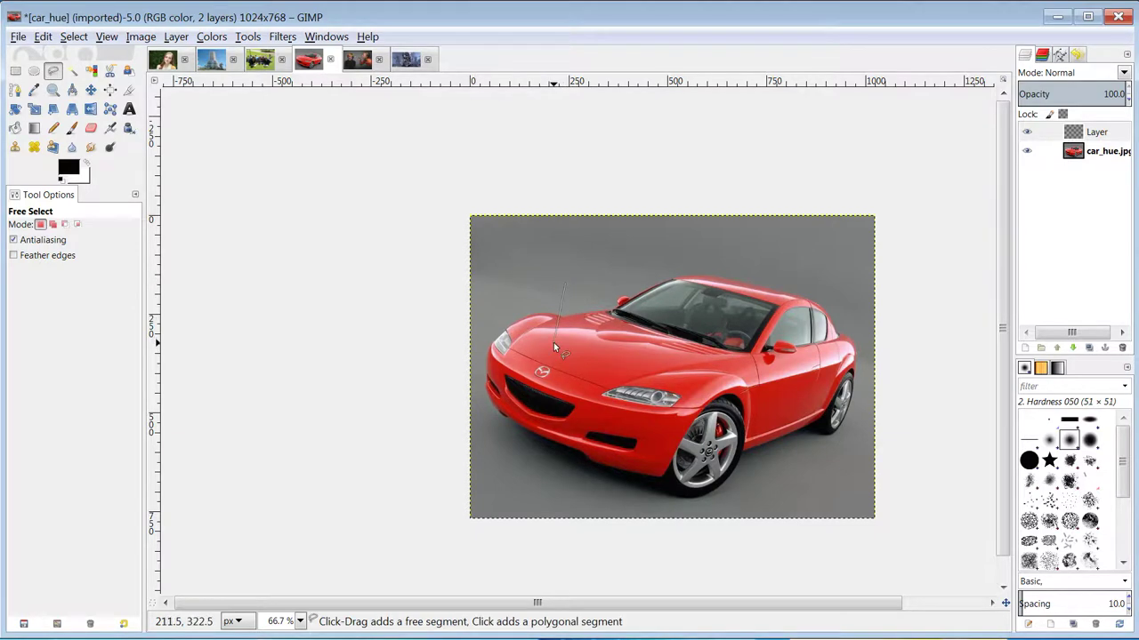
left_click(553, 347)
left_click(619, 331)
left_click(592, 377)
left_click(694, 348)
left_click(662, 389)
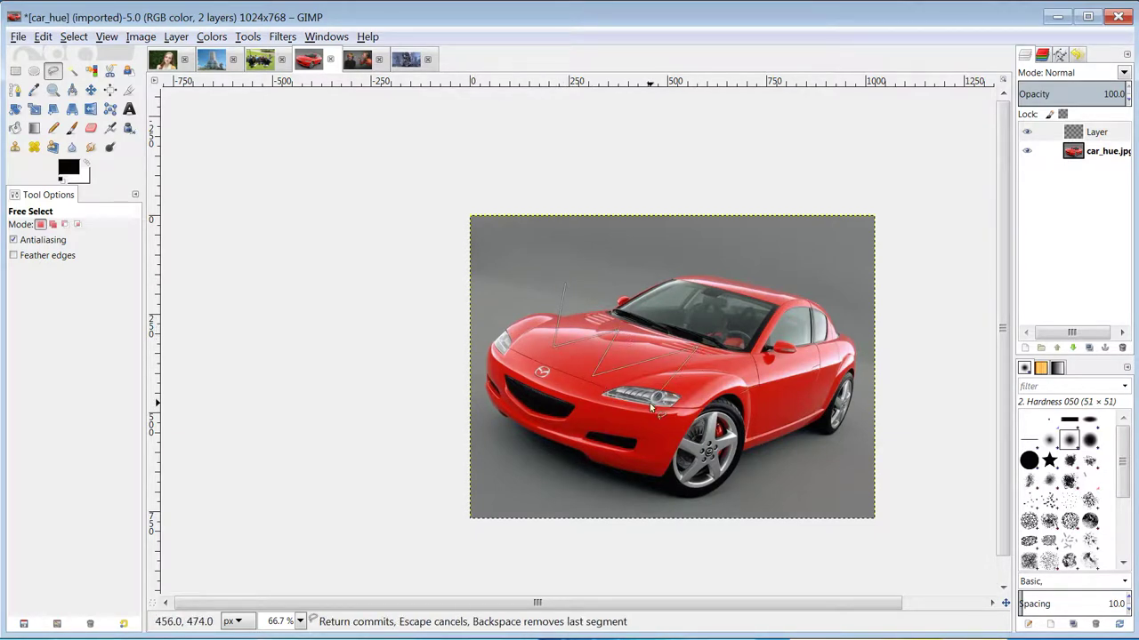
left_click(795, 373)
left_click(737, 411)
left_click(835, 415)
- Continue the polygon below the car and up its left edge, closing and committing the selection
left_click(786, 467)
left_click(696, 498)
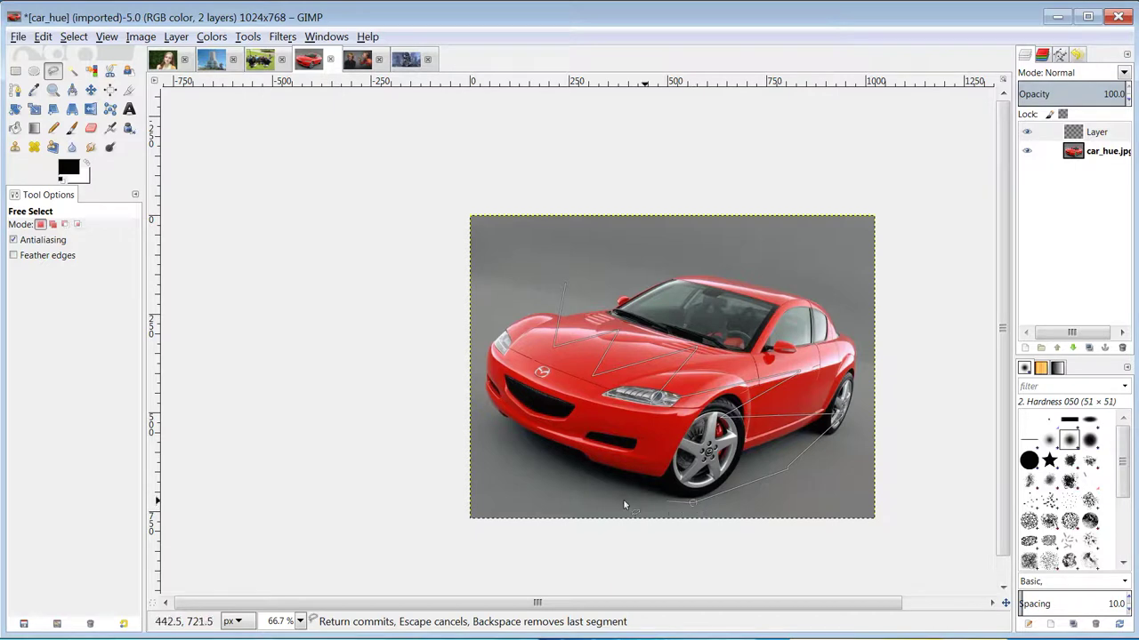
left_click(582, 499)
left_click(476, 462)
left_click(473, 332)
left_click(495, 287)
left_click(567, 286)
key("Return")
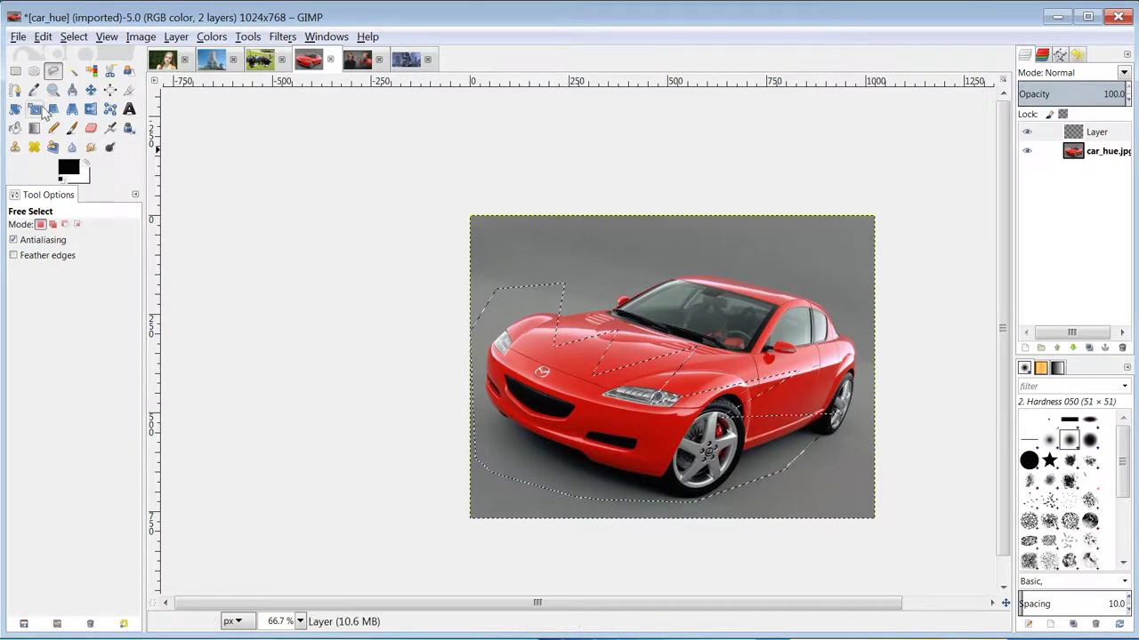
left_click(16, 128)
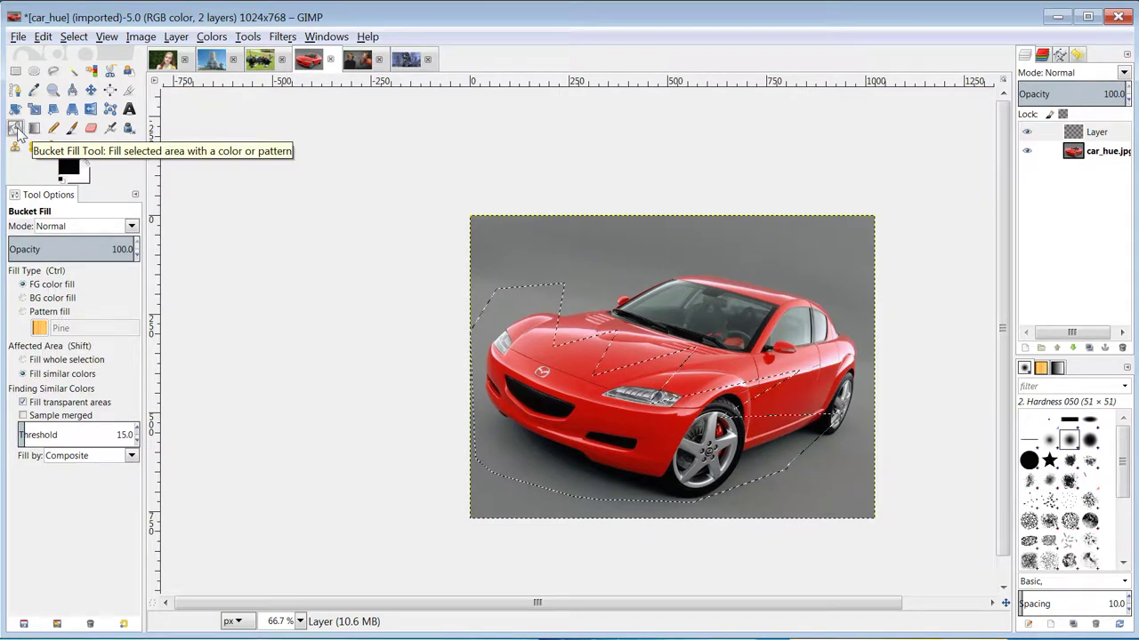
left_click(73, 169)
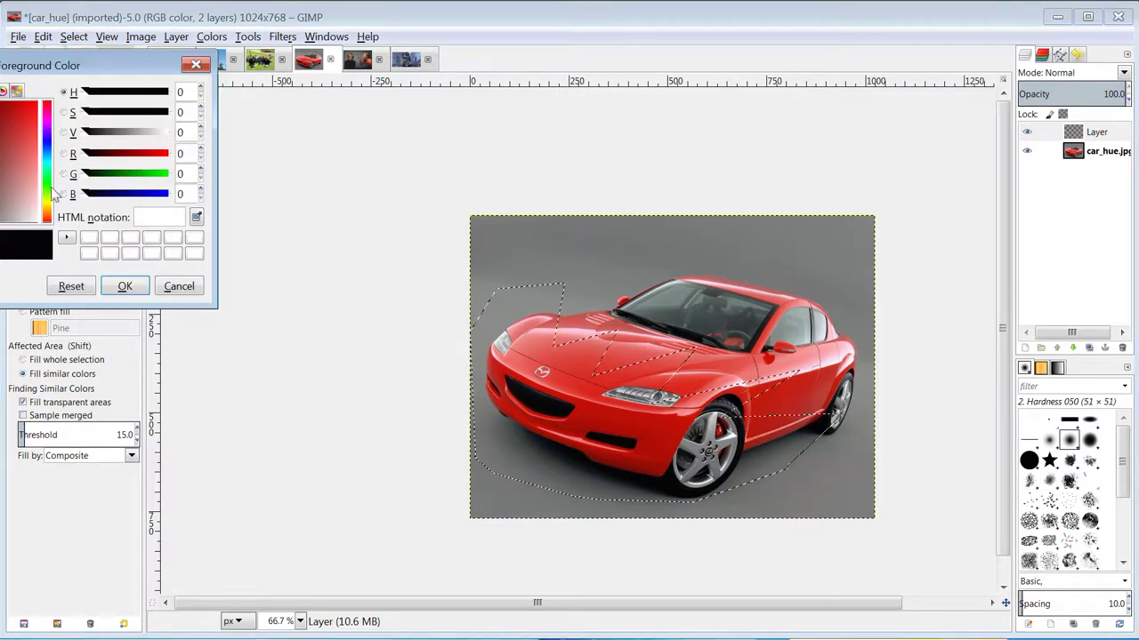
left_click(49, 202)
left_click_drag(39, 132, 42, 105)
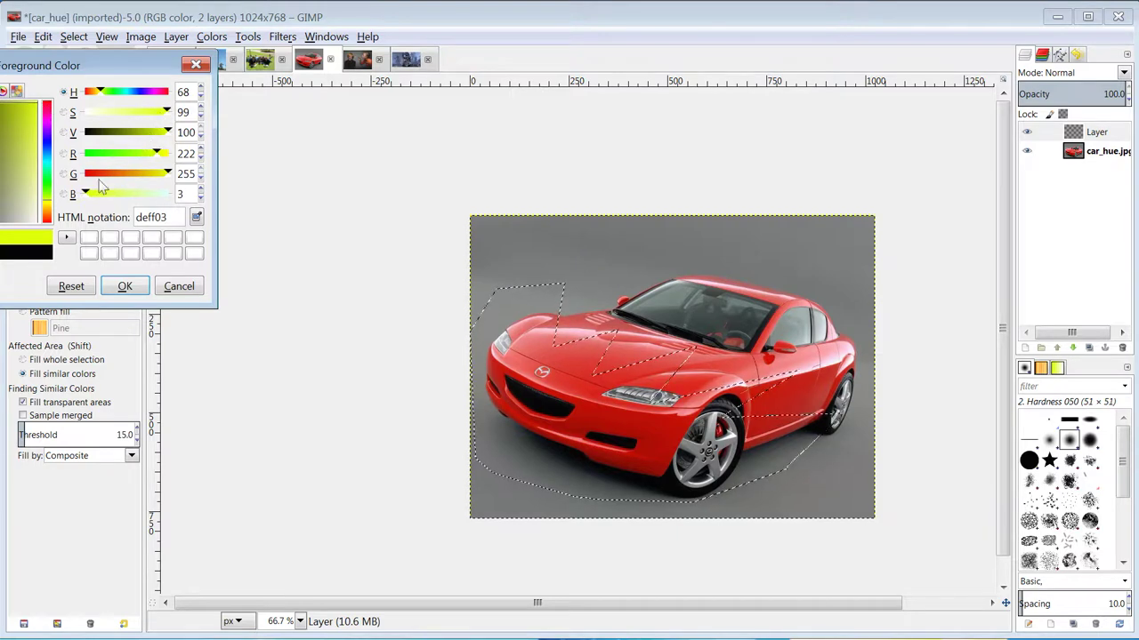
left_click_drag(103, 98, 99, 98)
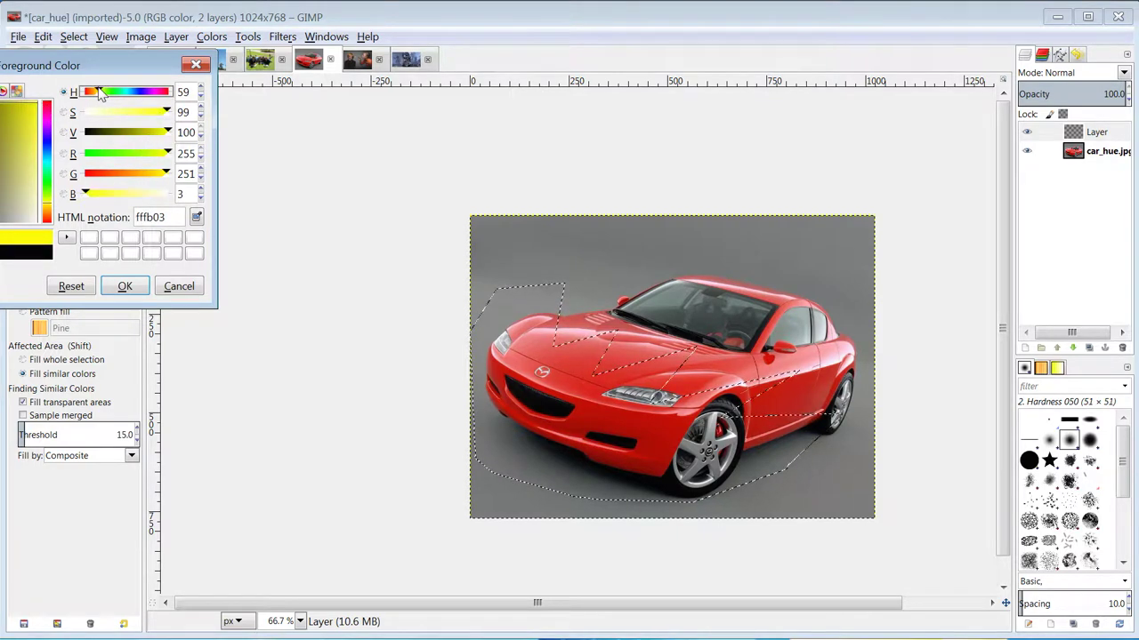
left_click_drag(33, 113, 37, 104)
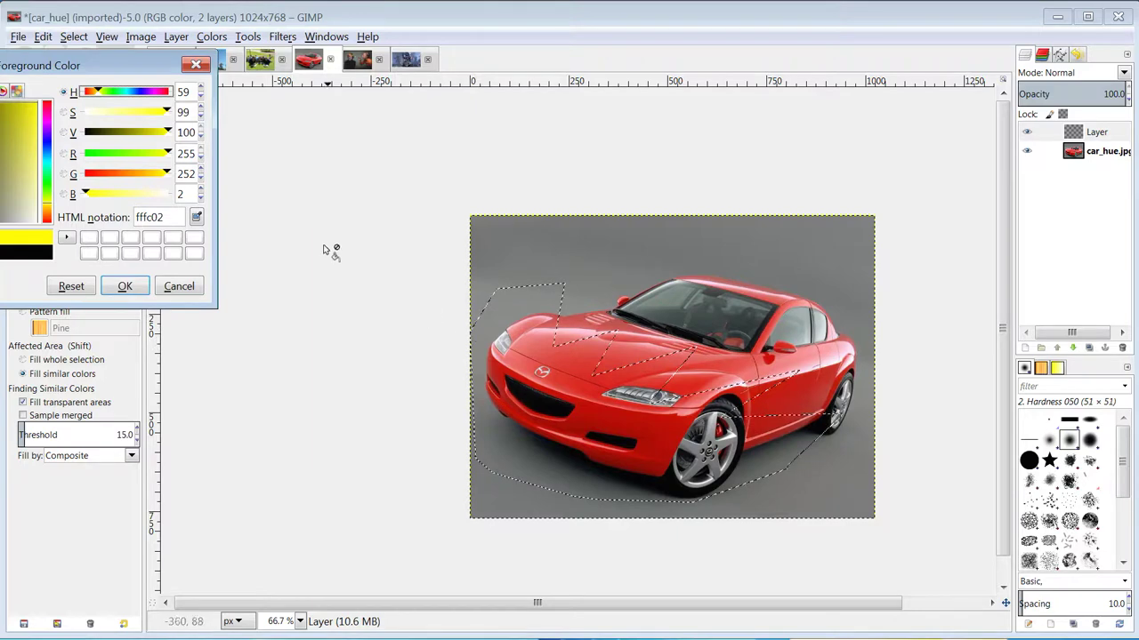
left_click(124, 285)
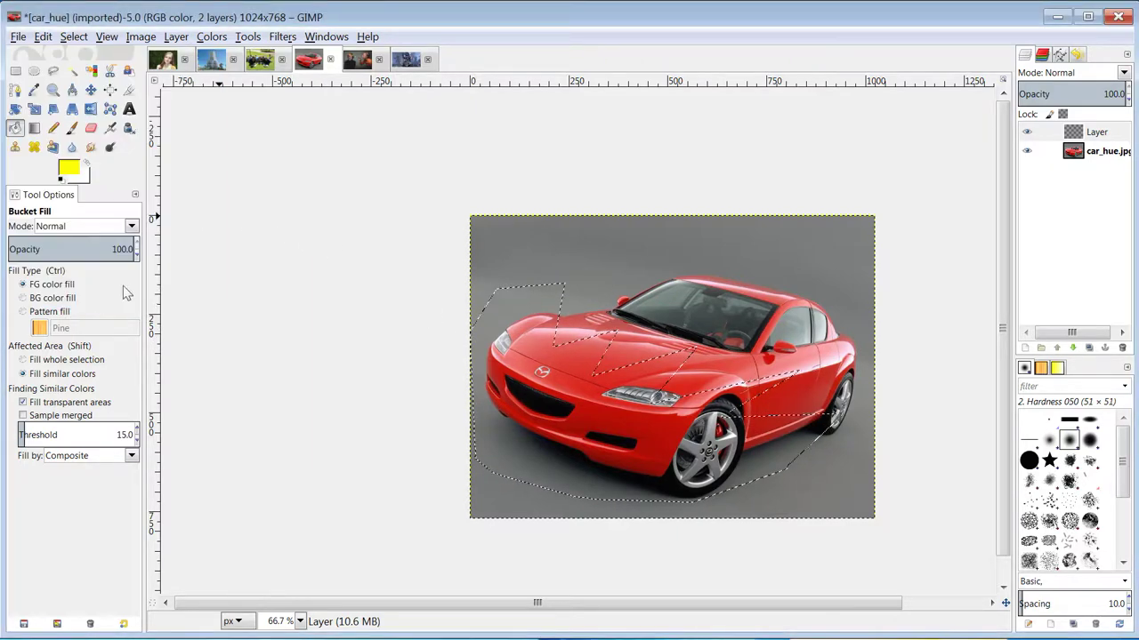
left_click(533, 400)
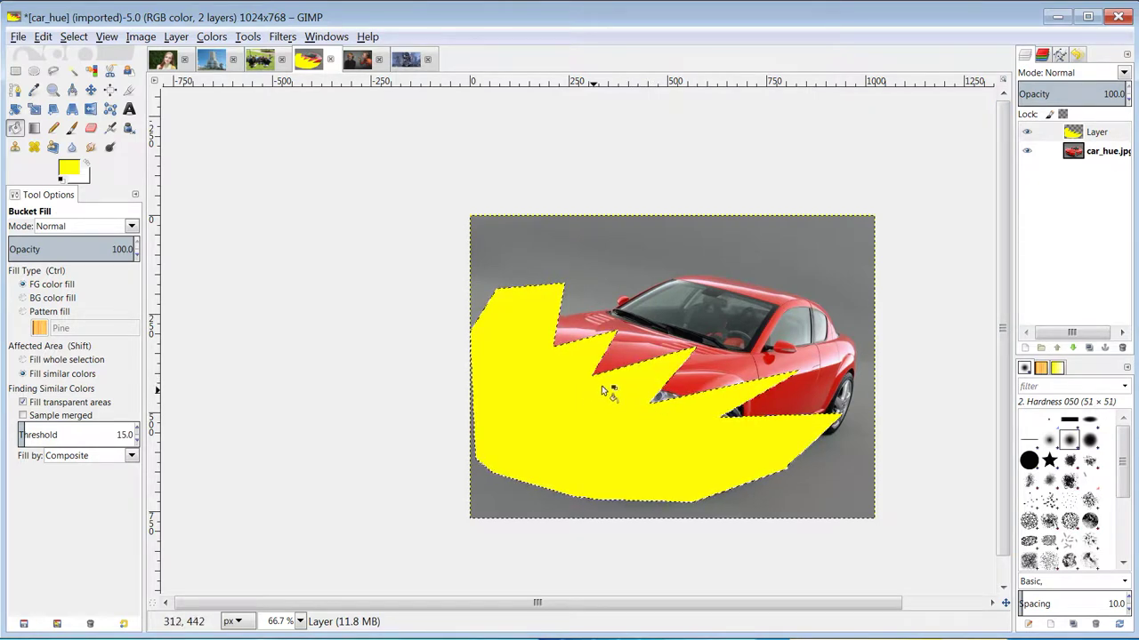
left_click(1027, 133)
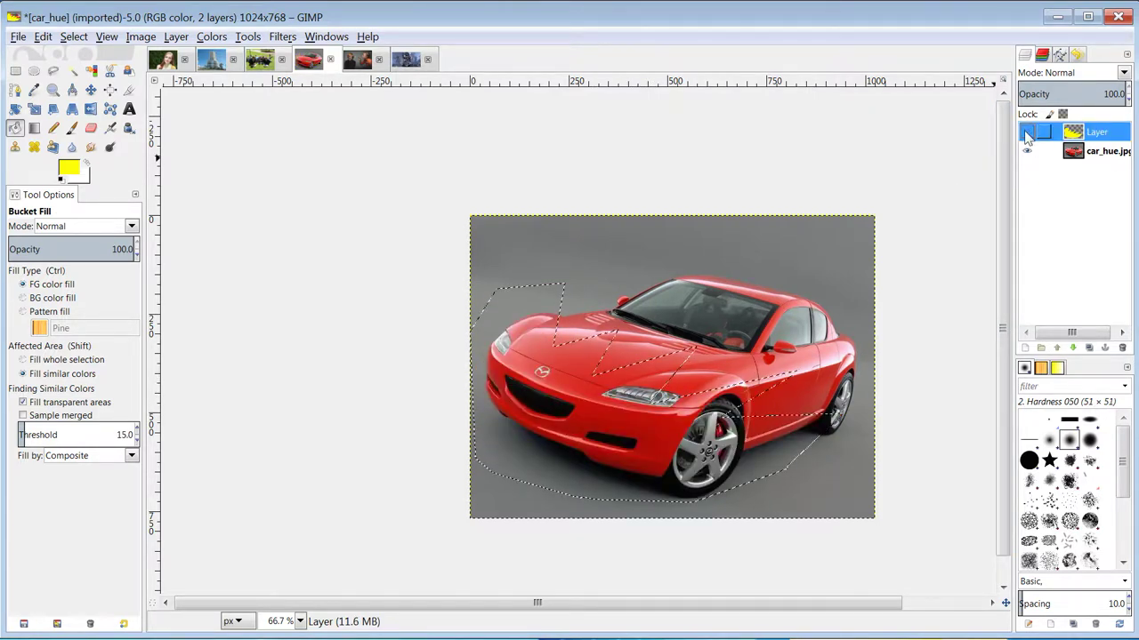
left_click(1027, 133)
left_click(1027, 133)
left_click(1027, 133)
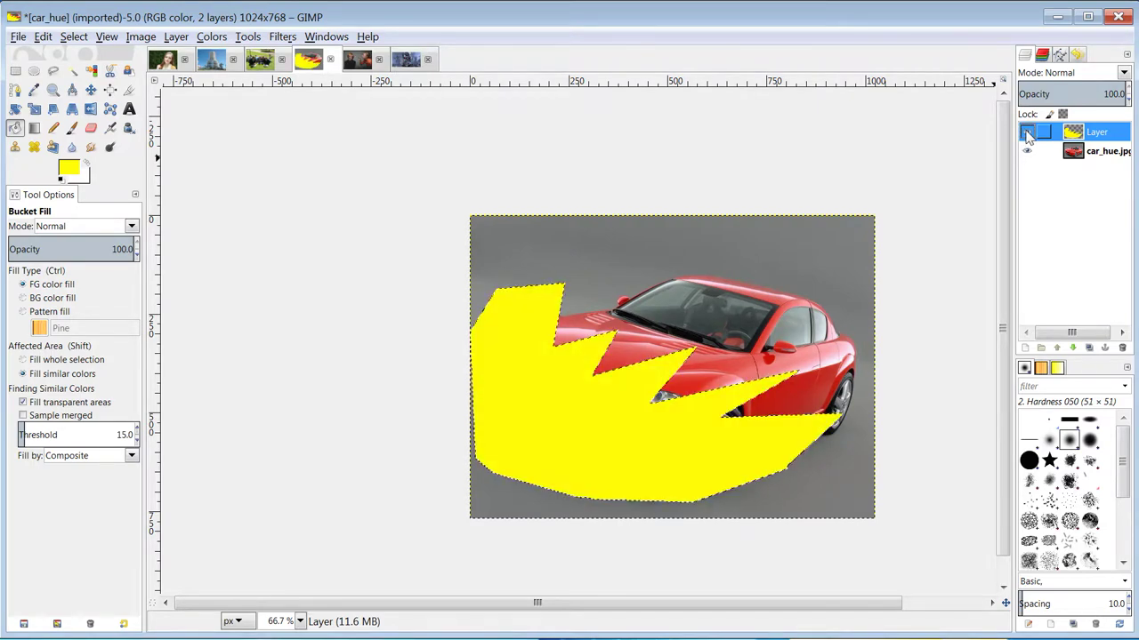
left_click(1026, 133)
left_click(1026, 133)
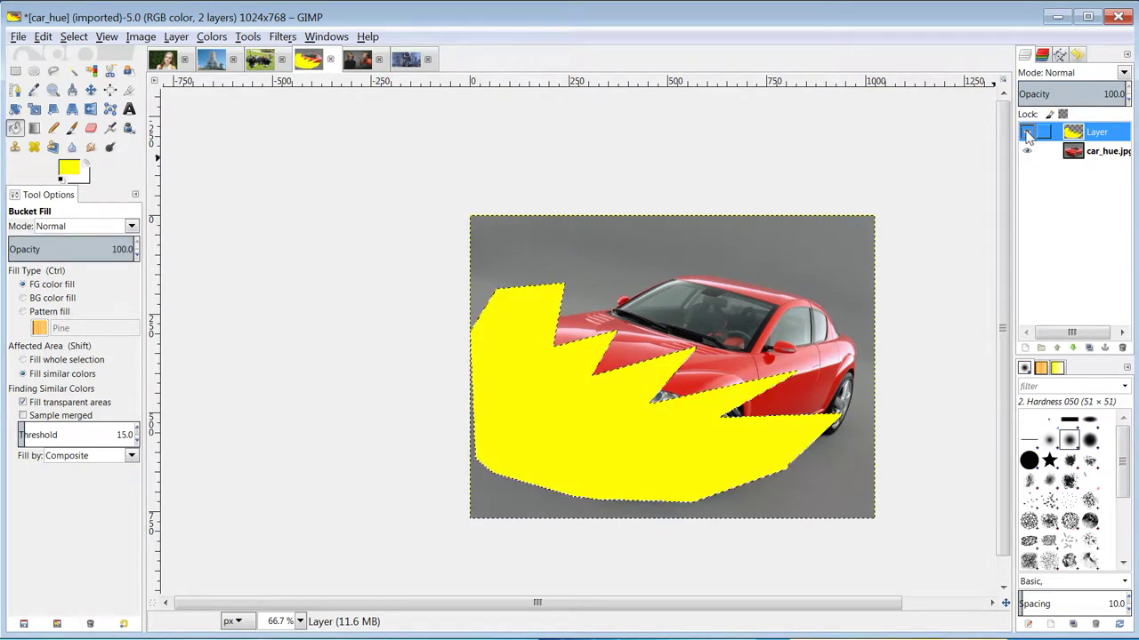
left_click(1027, 133)
left_click(1027, 133)
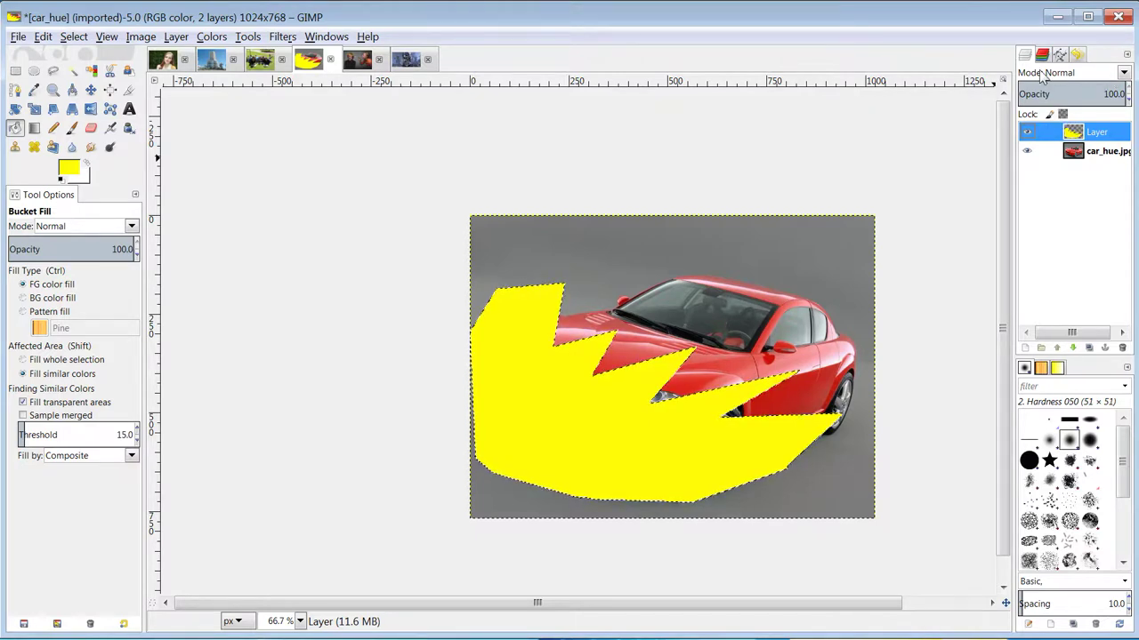
- Try Color then settle on Hue blend mode for the yellow layer, and close the car image
left_click(1124, 72)
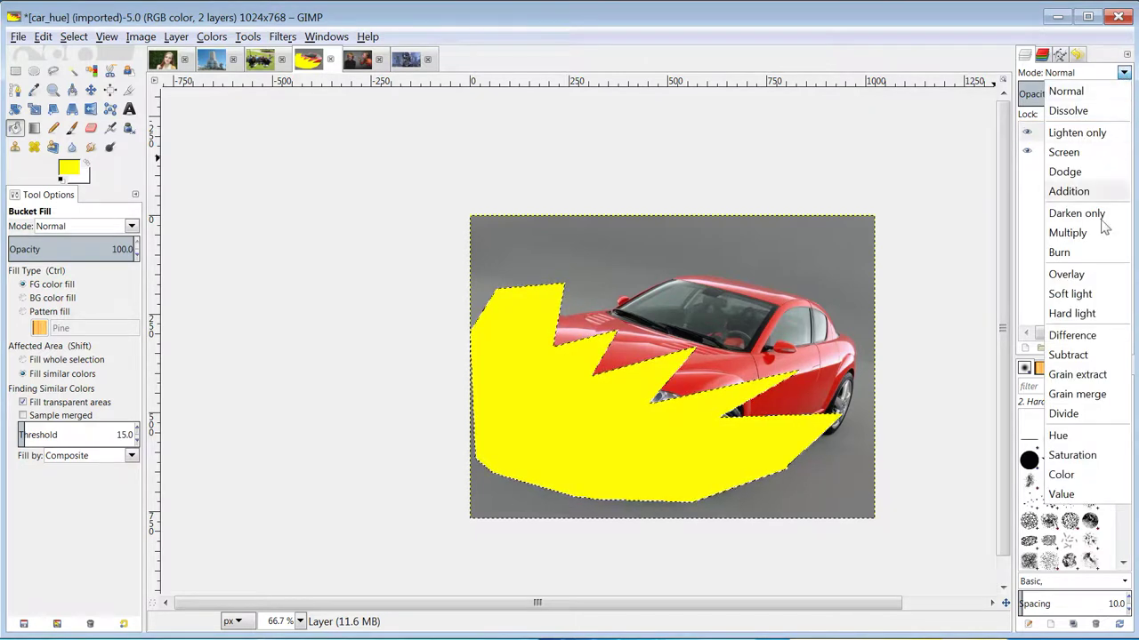
left_click(1077, 474)
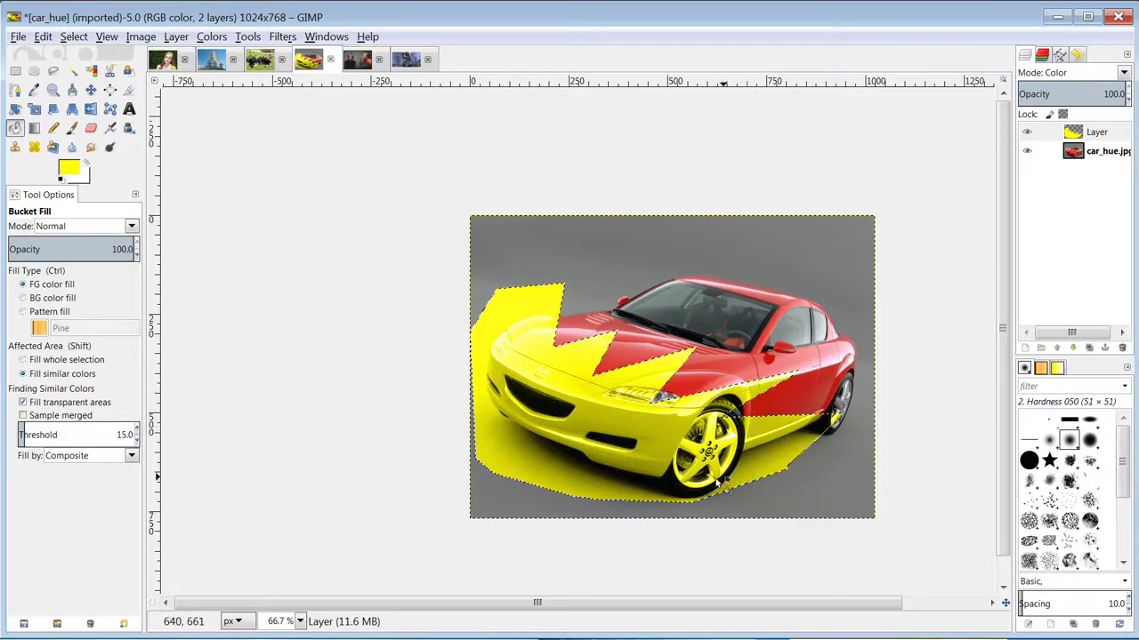
left_click(1122, 73)
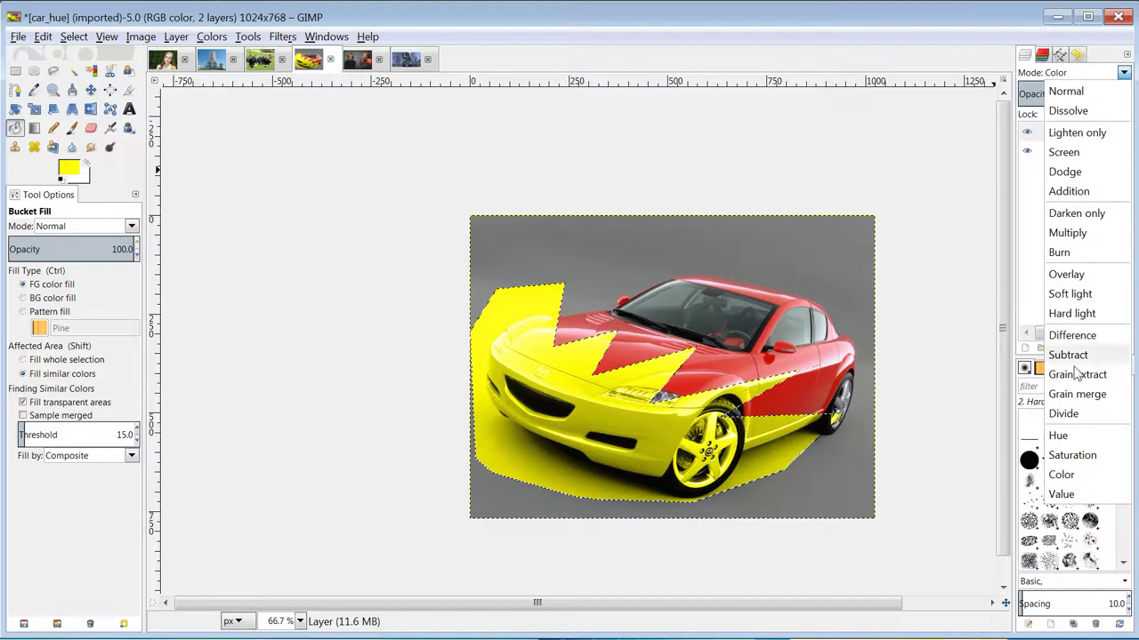
left_click(1071, 436)
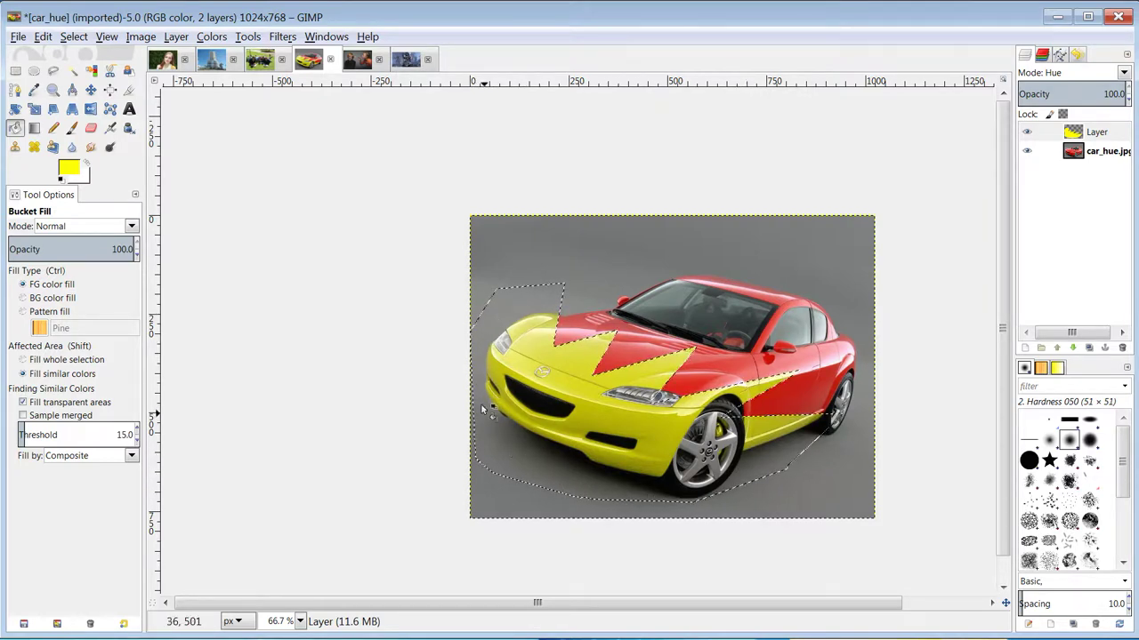
scroll(515, 284, "up", 5)
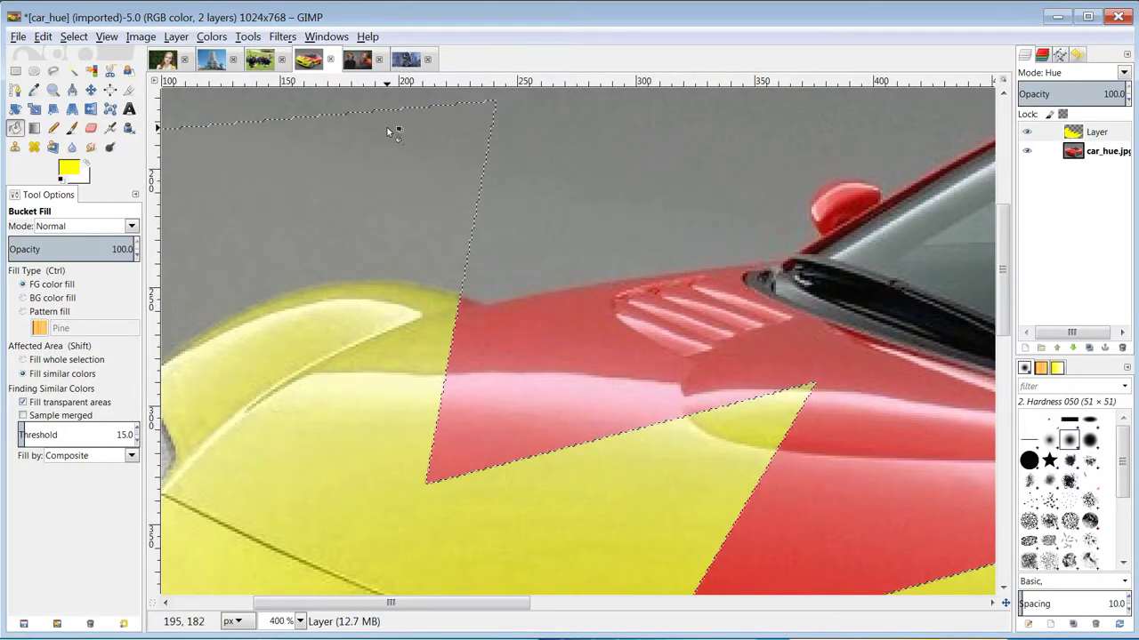
scroll(410, 178, "down", 6)
scroll(697, 418, "up", 1)
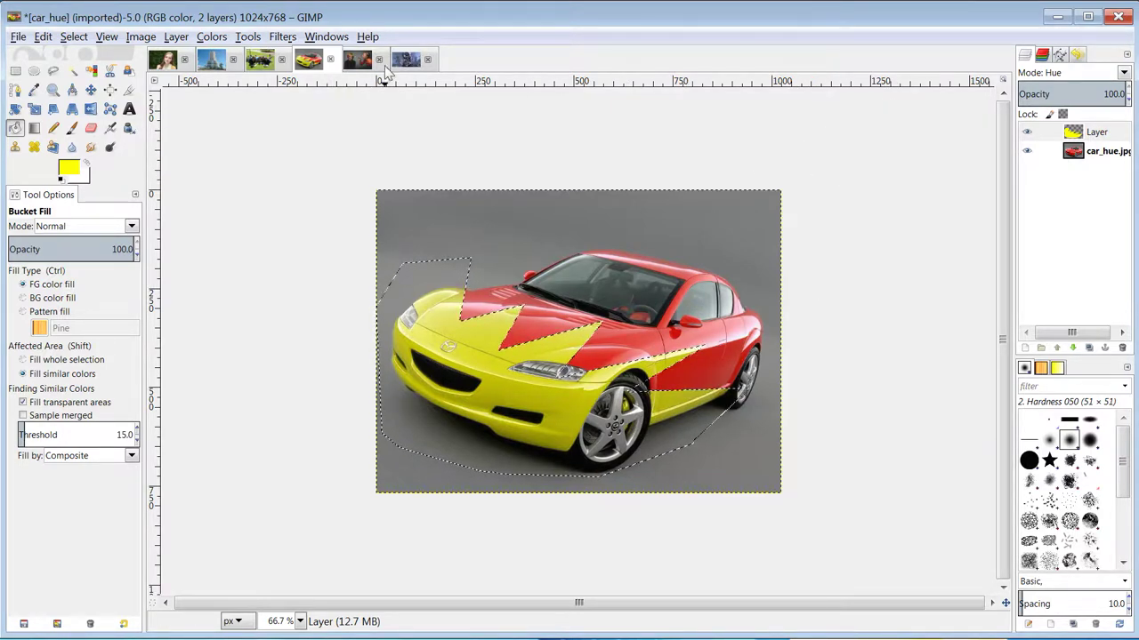
left_click(330, 58)
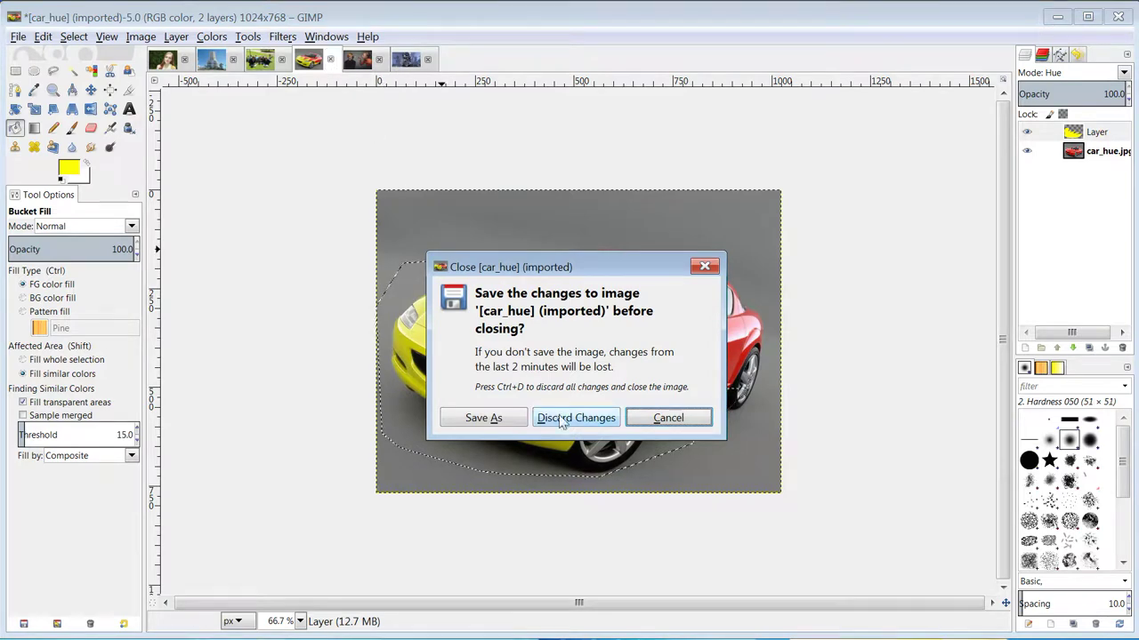
- Discard the car image's changes and bring up the backlit photo zoomed out
left_click(560, 418)
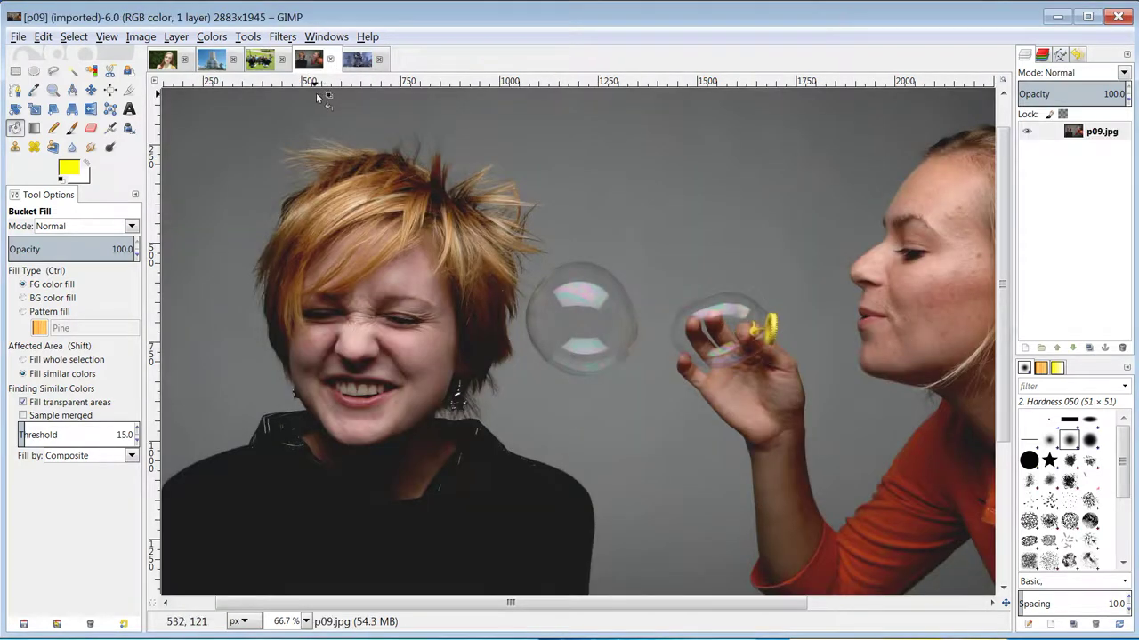
left_click(260, 60)
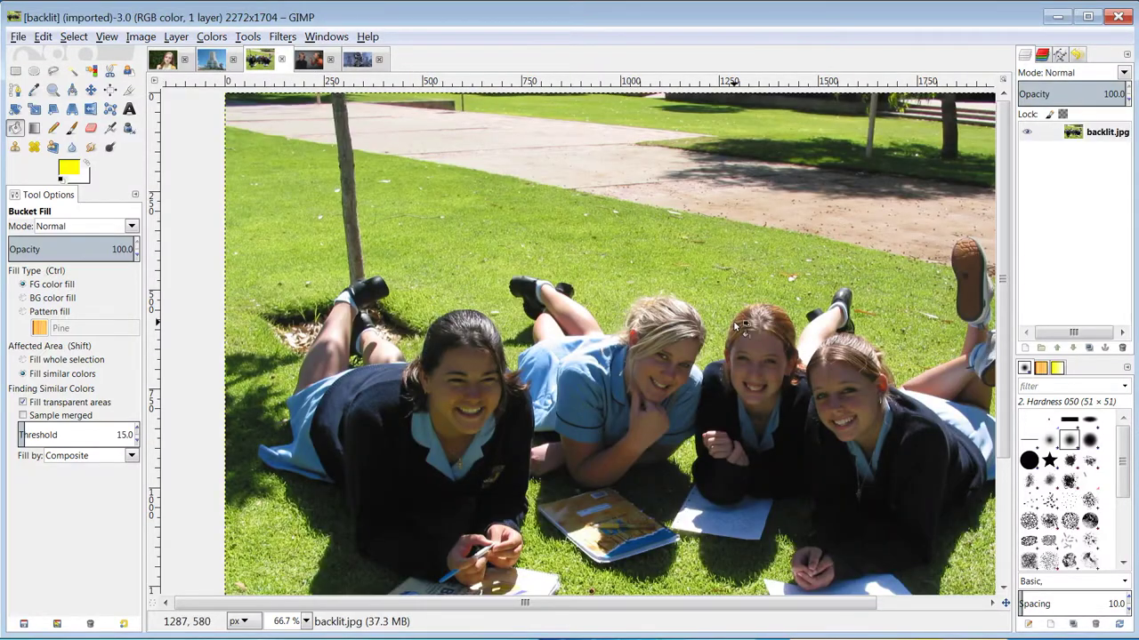
key("minus")
key("minus")
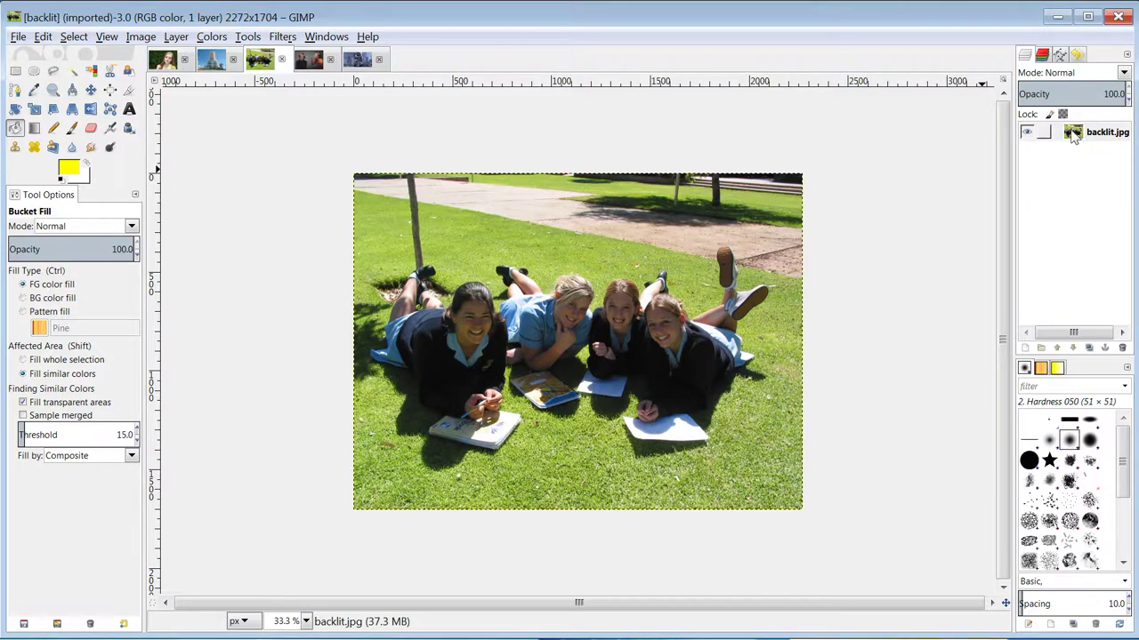
- Duplicate the backlit photo's layer, set the copy to Screen mode, and reset default colours
right_click(1075, 135)
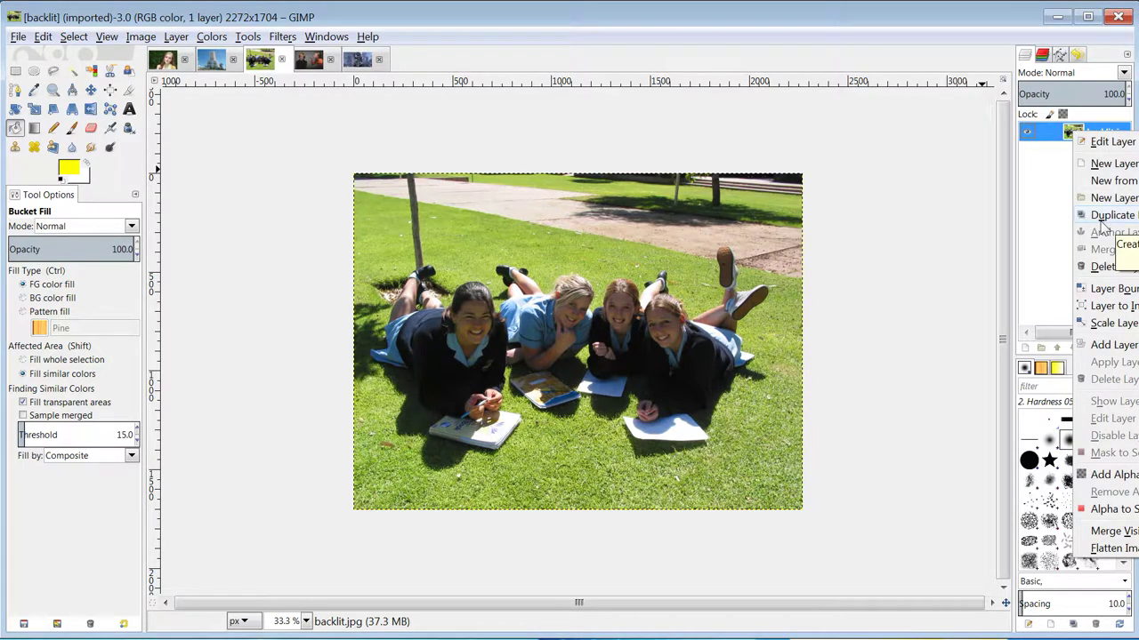
left_click(1102, 218)
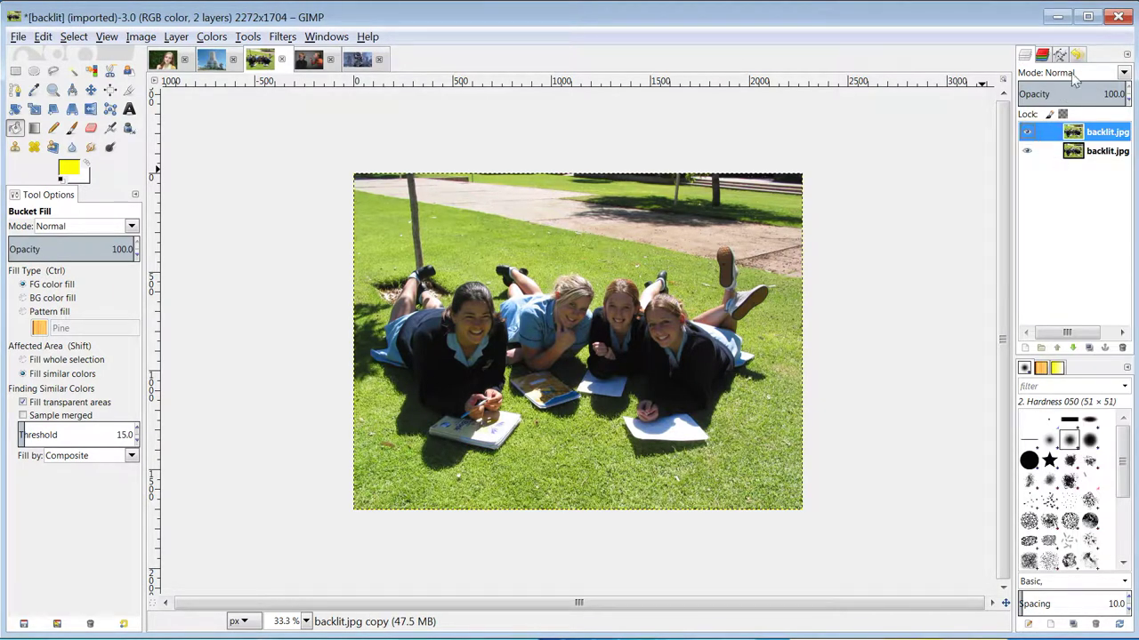
left_click(1123, 75)
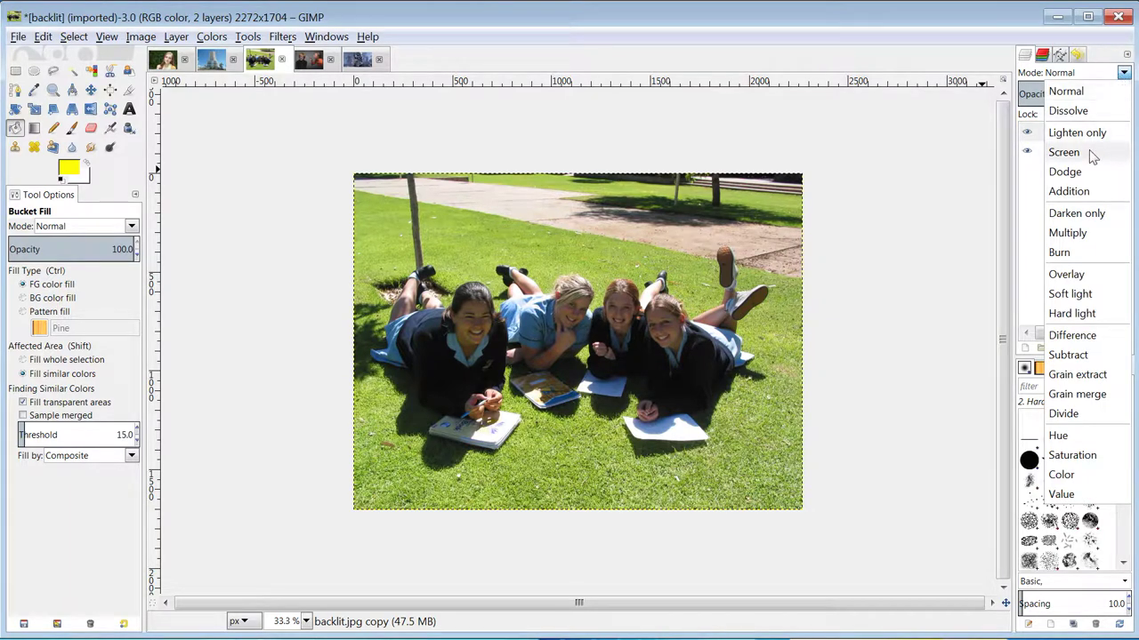
left_click(1063, 152)
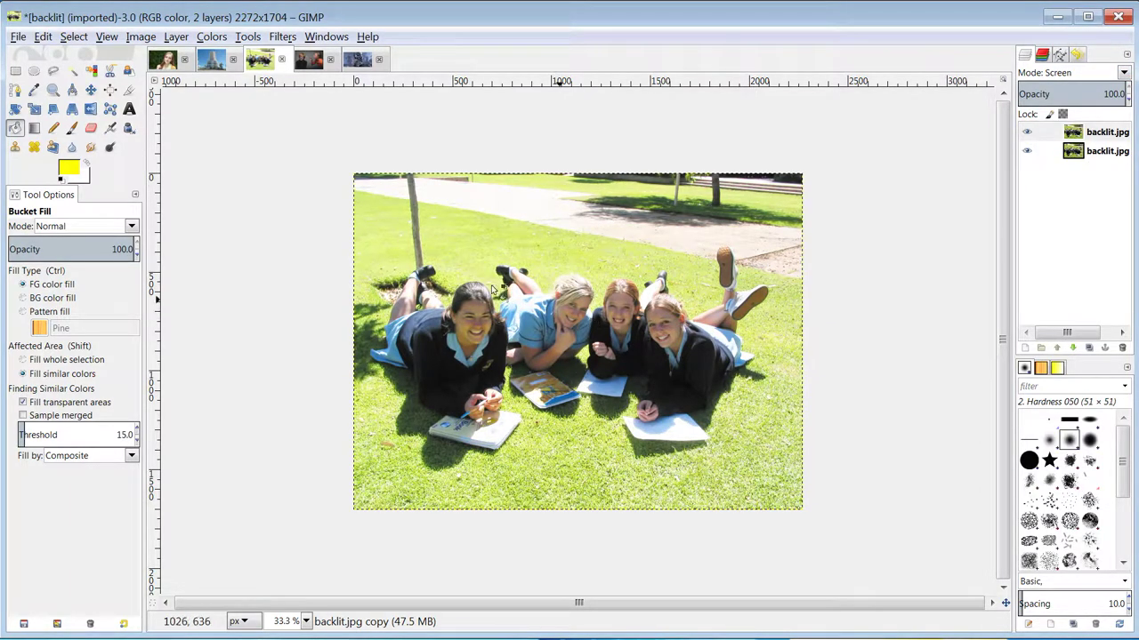
left_click(60, 180)
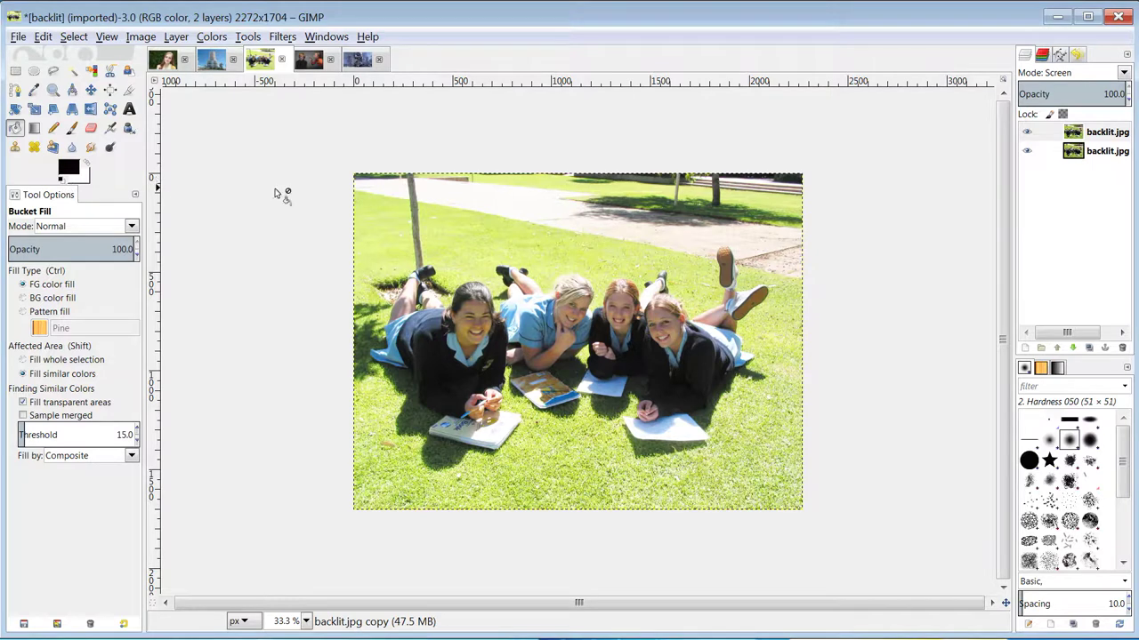
right_click(1075, 132)
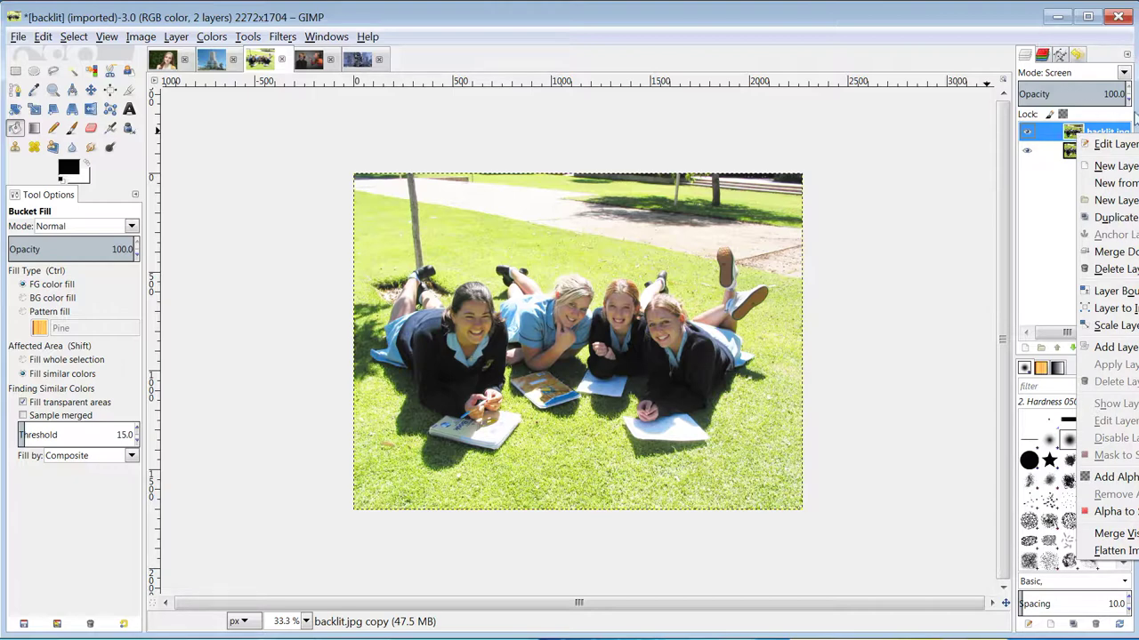
- Give the Screen-mode copy a Black (full transparency) layer mask
left_click(1134, 594)
left_click_drag(1134, 594, 1078, 630)
right_click(1023, 132)
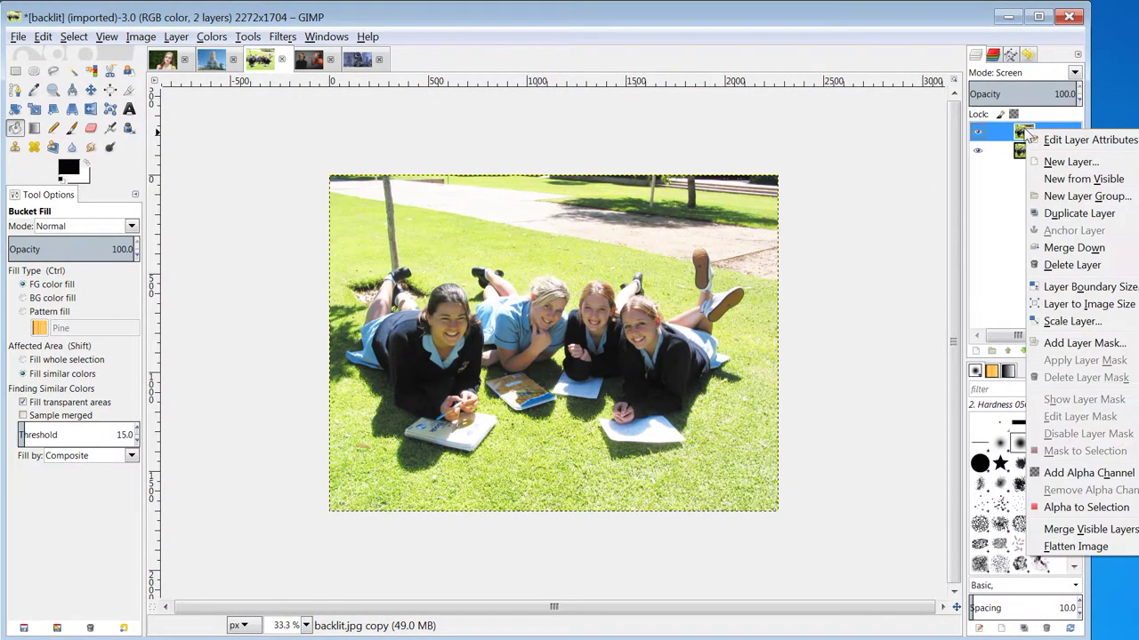
left_click(1103, 347)
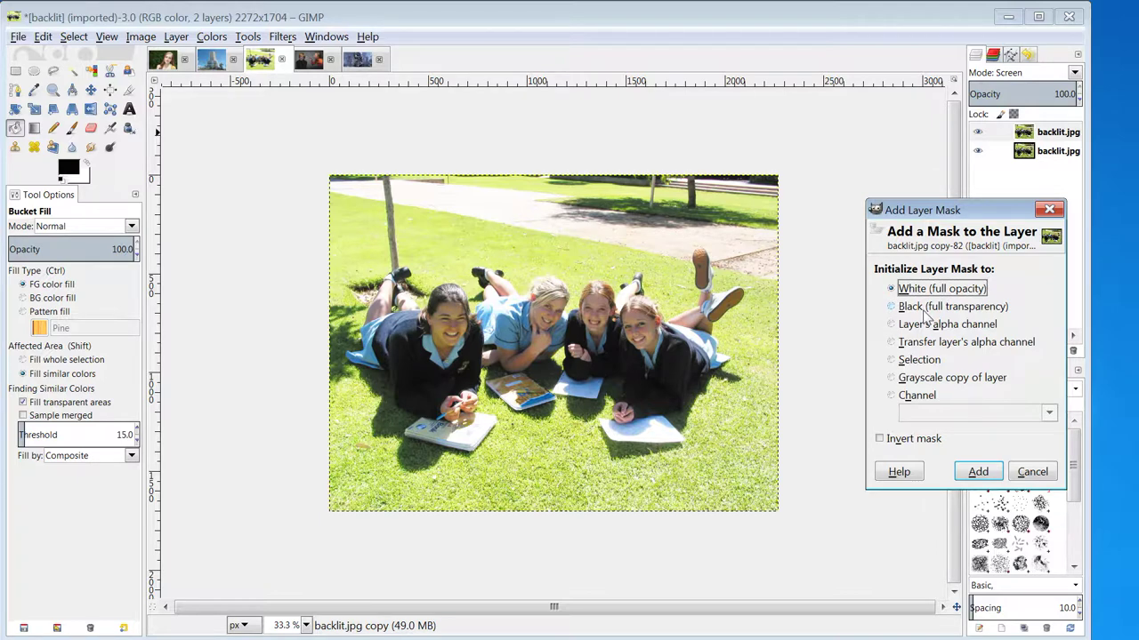
left_click(892, 308)
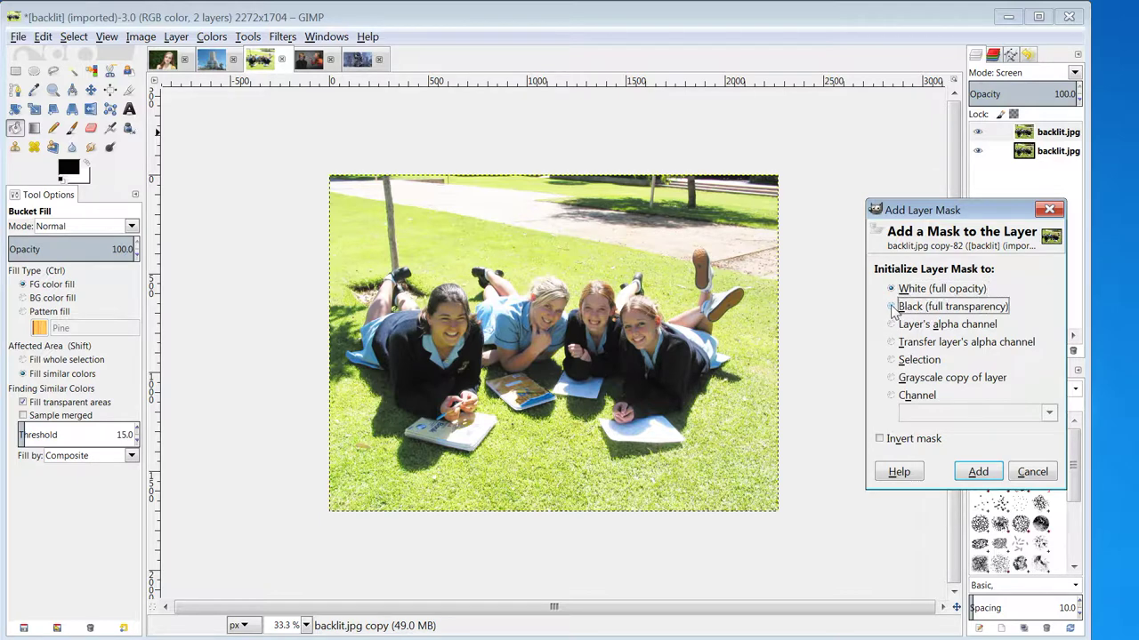
left_click(977, 471)
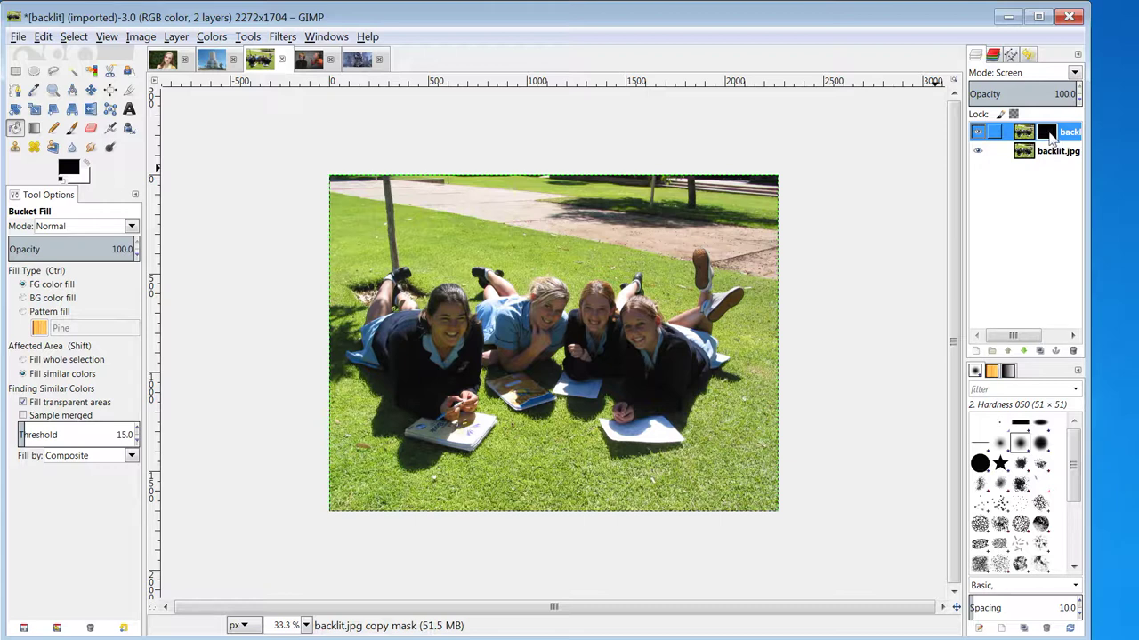
- Make white the foreground, pick the Airbrush at size 180.71, and target the top layer's mask
left_click(87, 164)
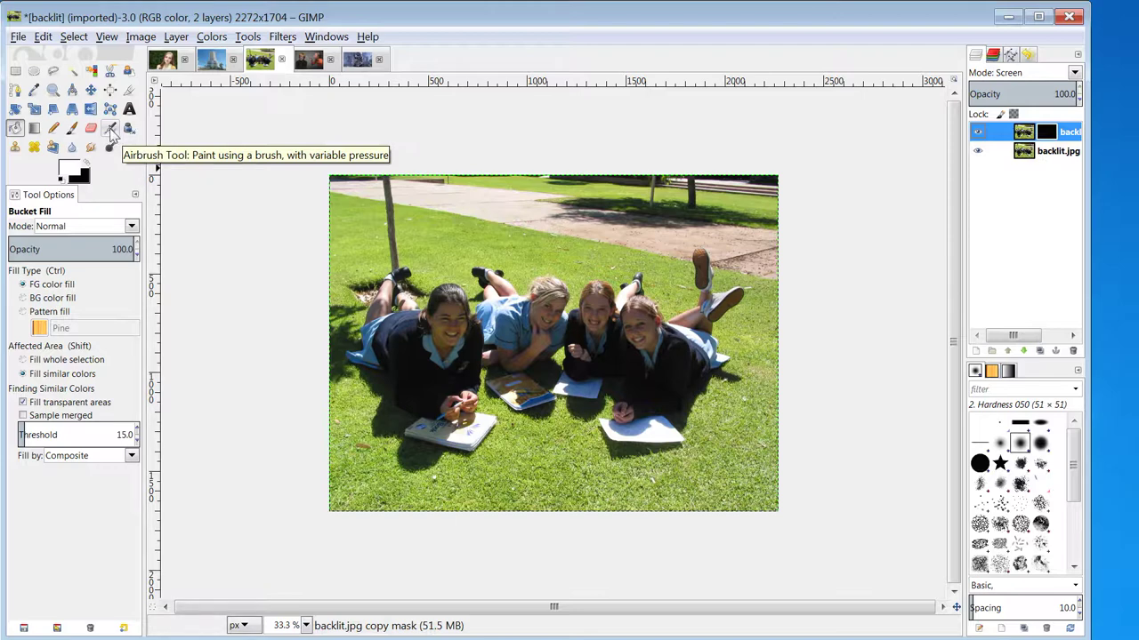
left_click(110, 130)
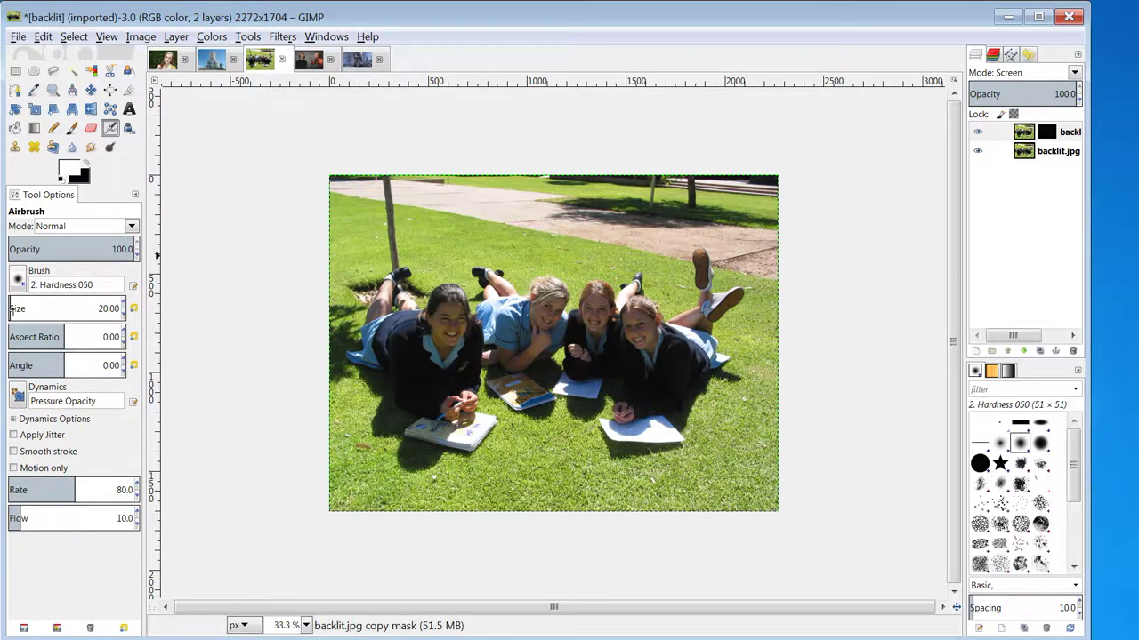
left_click_drag(11, 309, 29, 308)
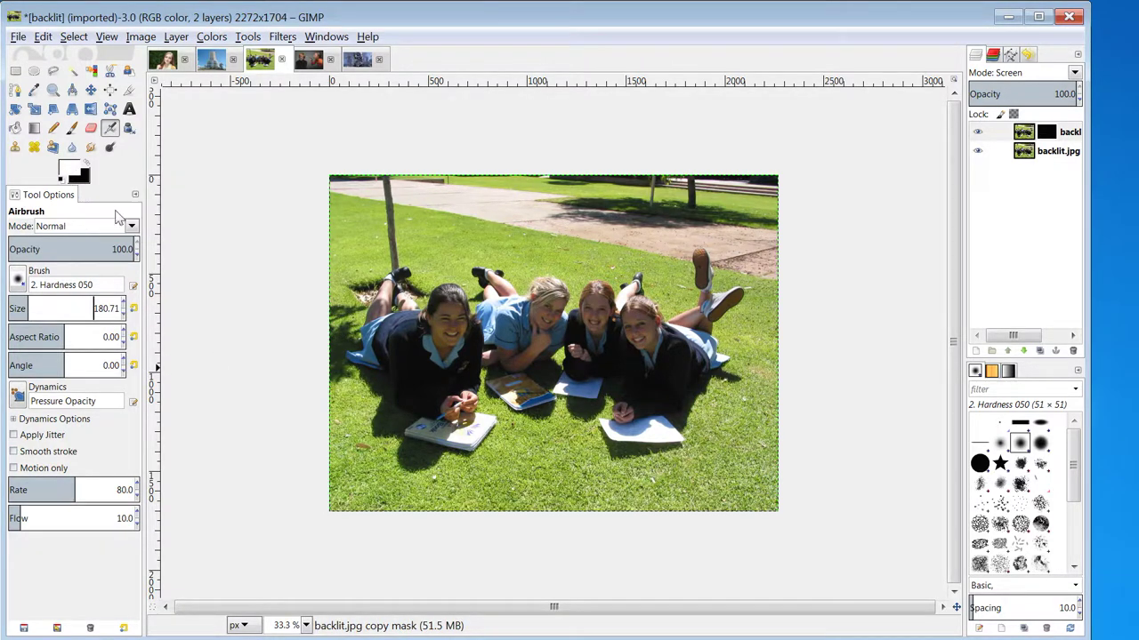
left_click(1050, 132)
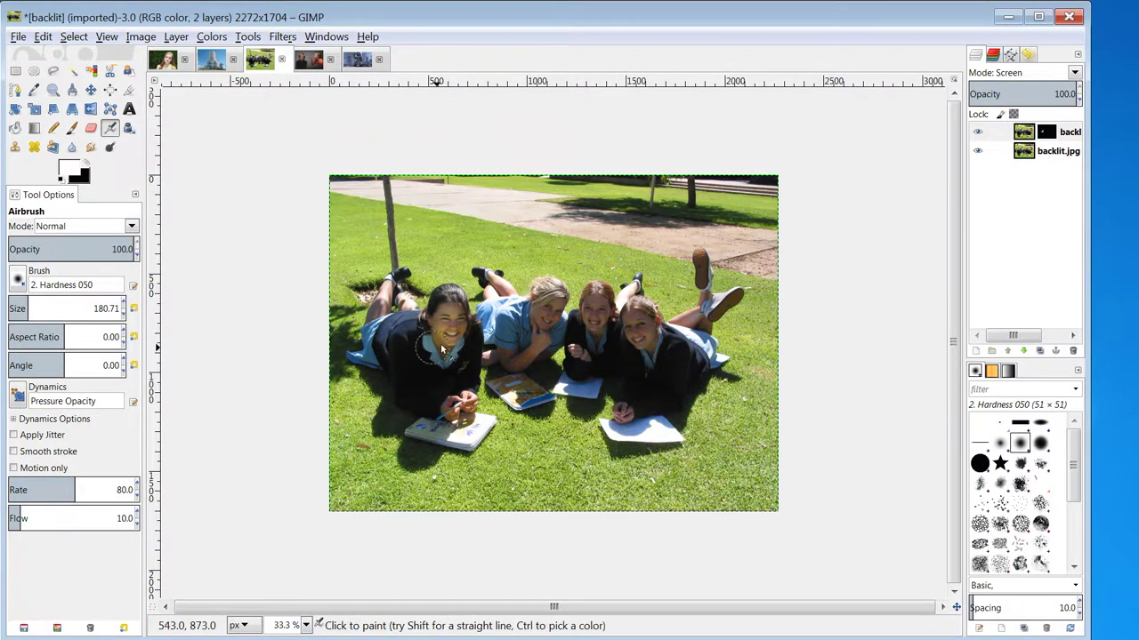
scroll(436, 347, "up", 2)
- Airbrush white on the mask over the four girls' faces, painting a stray grass patch back black
mouse_move(369, 292)
left_mouse_down()
mouse_move(394, 418)
mouse_move(379, 372)
mouse_move(431, 407)
mouse_move(576, 266)
mouse_move(553, 354)
left_mouse_up()
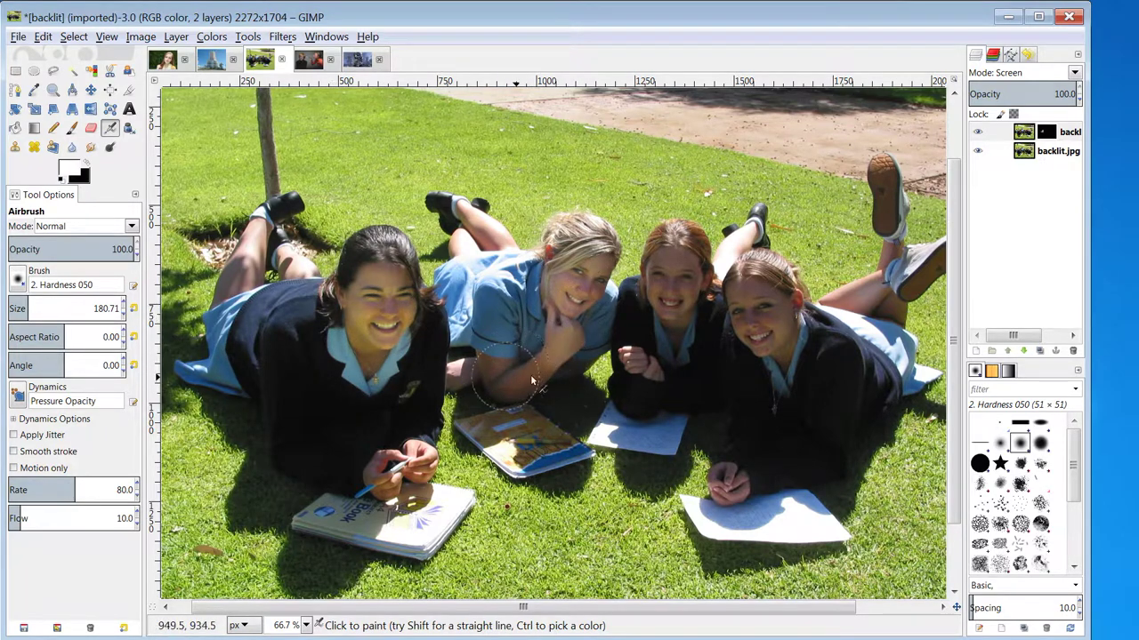
mouse_move(505, 341)
left_mouse_down()
mouse_move(525, 295)
mouse_move(529, 323)
left_mouse_up()
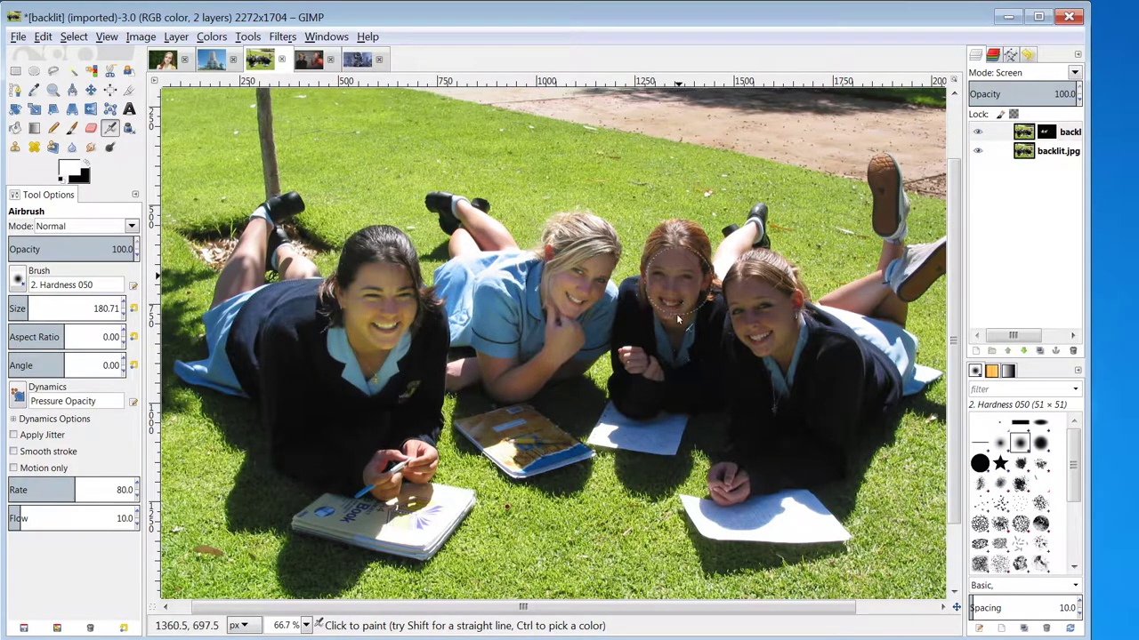
mouse_move(688, 273)
left_mouse_down()
mouse_move(657, 298)
mouse_move(669, 275)
mouse_move(750, 366)
mouse_move(731, 324)
mouse_move(747, 342)
left_mouse_up()
mouse_move(442, 144)
left_mouse_down()
mouse_move(600, 171)
mouse_move(632, 136)
mouse_move(476, 167)
left_mouse_up()
left_click(86, 162)
left_click(89, 168)
mouse_move(756, 356)
left_mouse_down()
mouse_move(746, 364)
mouse_move(731, 309)
mouse_move(739, 340)
mouse_move(836, 342)
left_mouse_up()
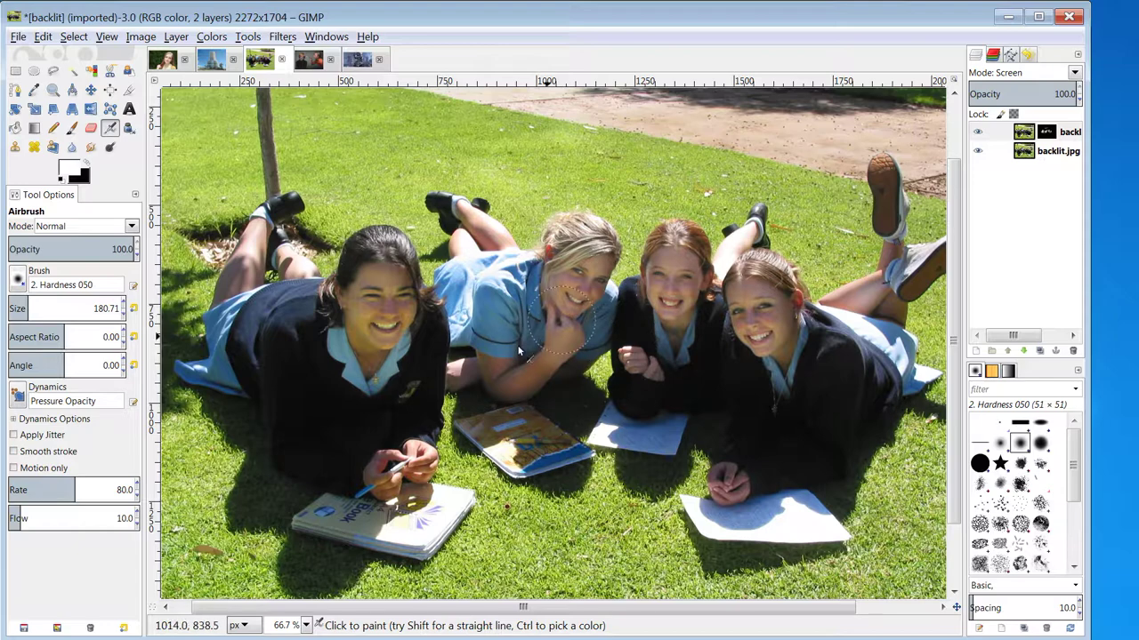
- Toggle the brightening top layer's visibility to compare before and after, leave it hidden, and close the image
key("minus")
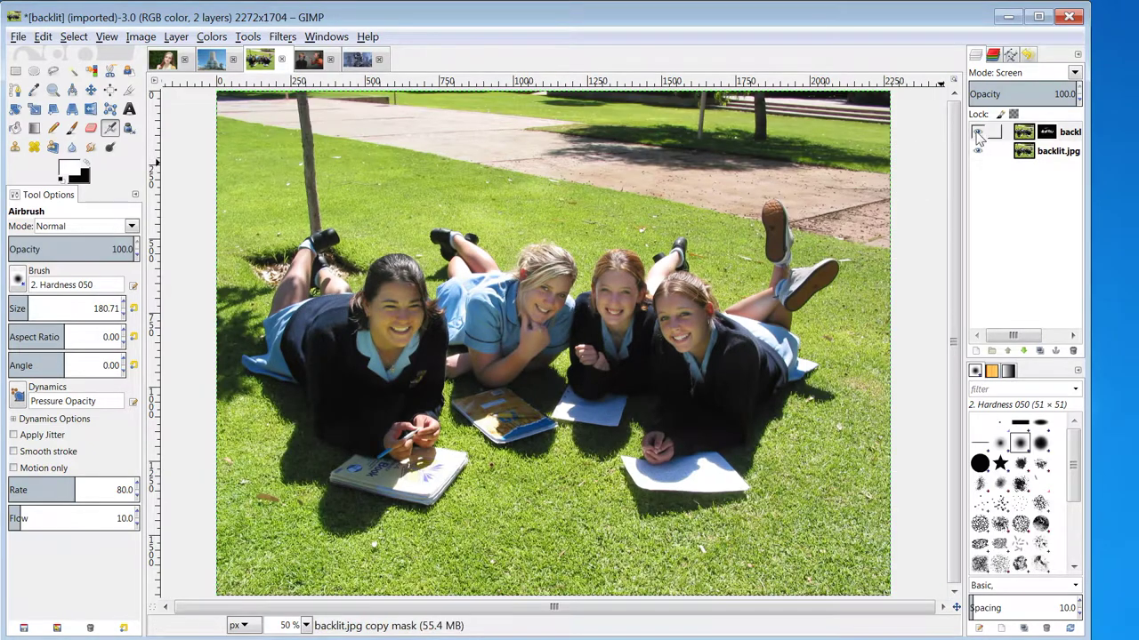
left_click(978, 132)
left_click(978, 132)
left_click(977, 132)
left_click(977, 132)
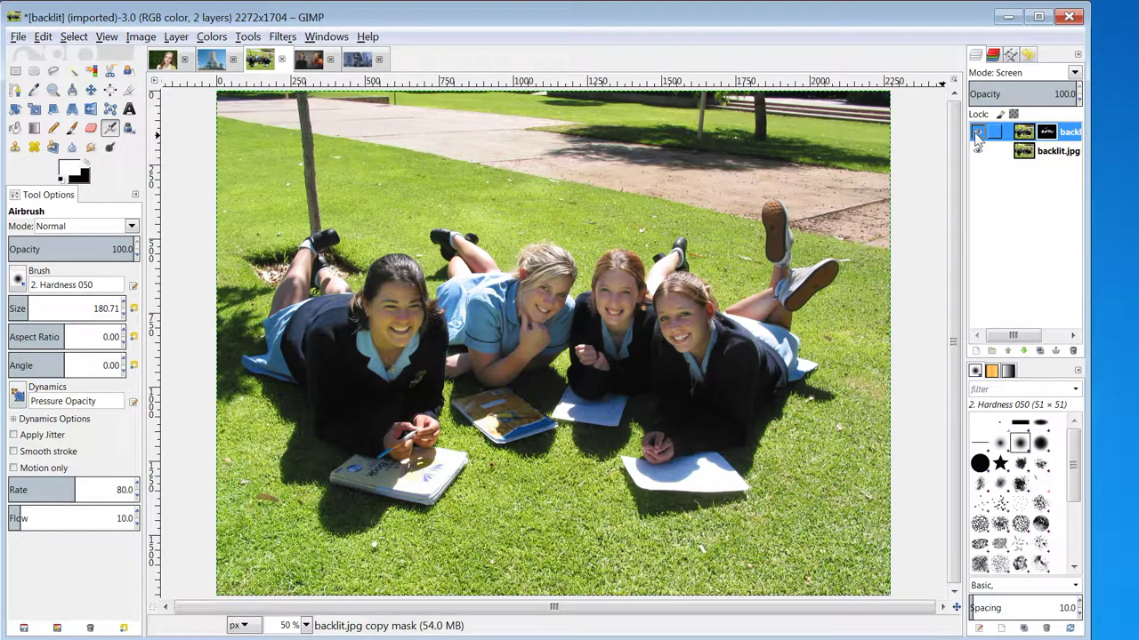
left_click(978, 131)
left_click(978, 132)
left_click(977, 131)
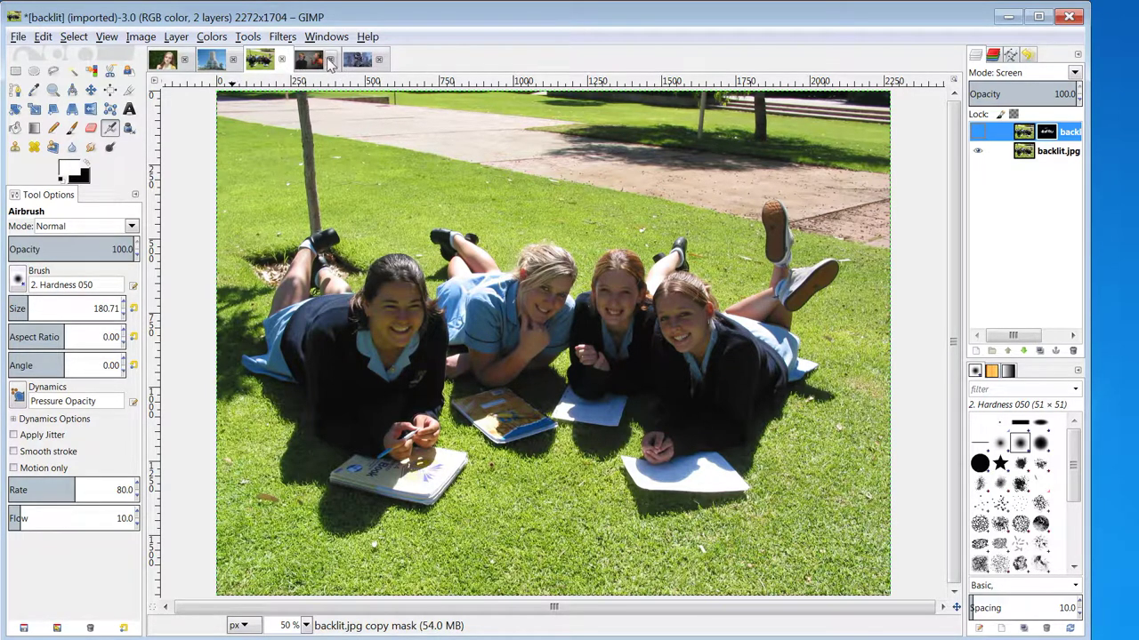
left_click(329, 60)
- Show the back1 building photo zoomed out to 50% and pick the Perspective tool
left_click(216, 64)
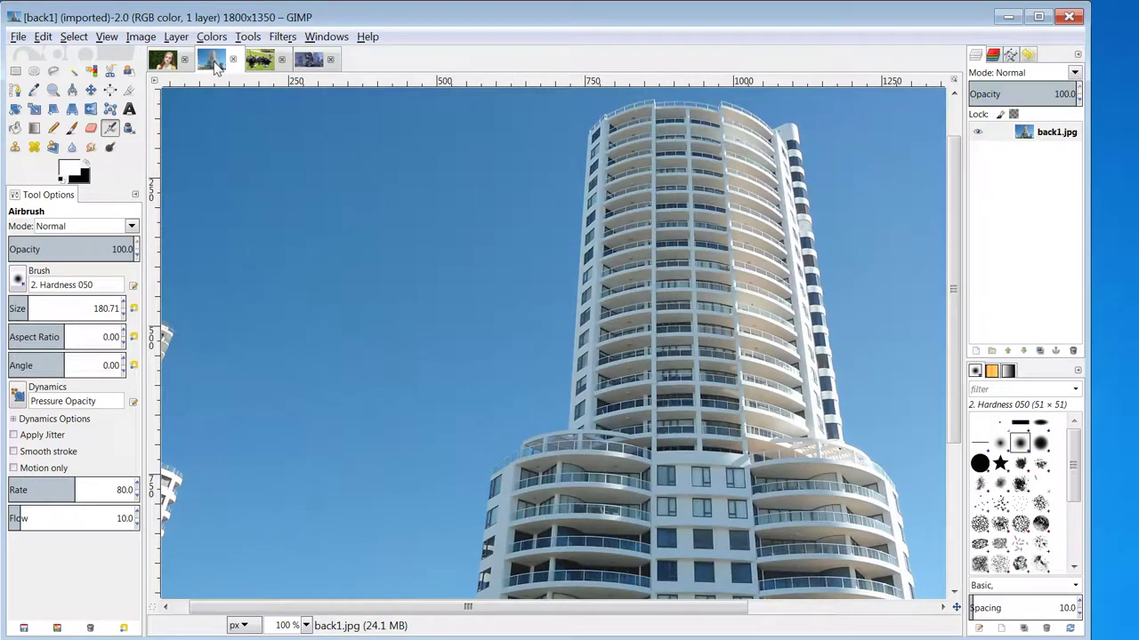
key("minus")
key("minus")
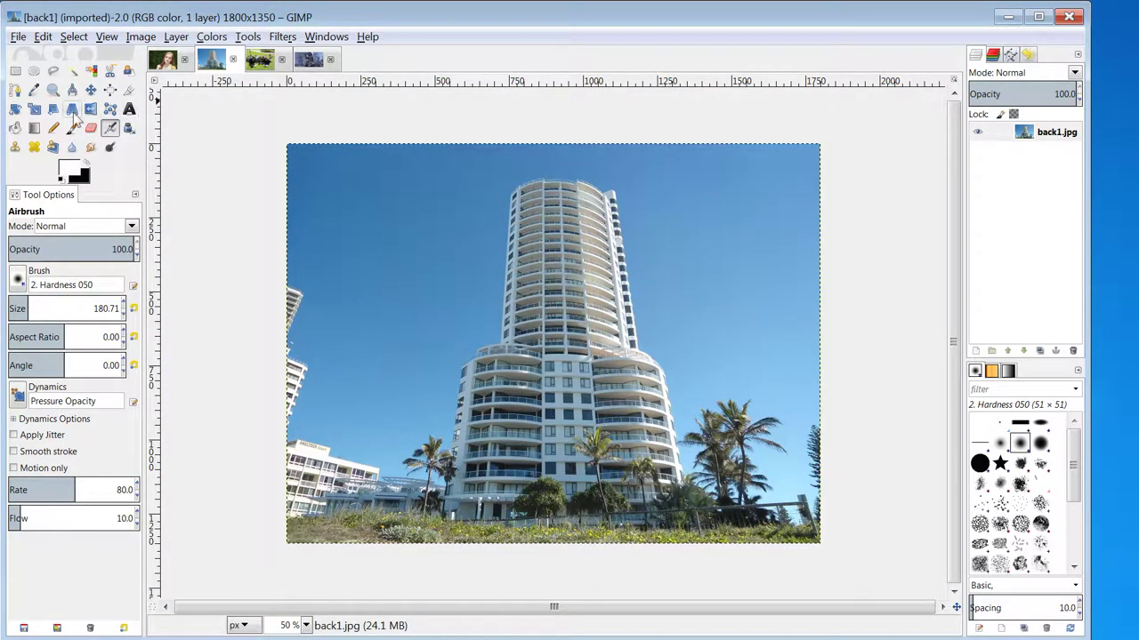
left_click(72, 109)
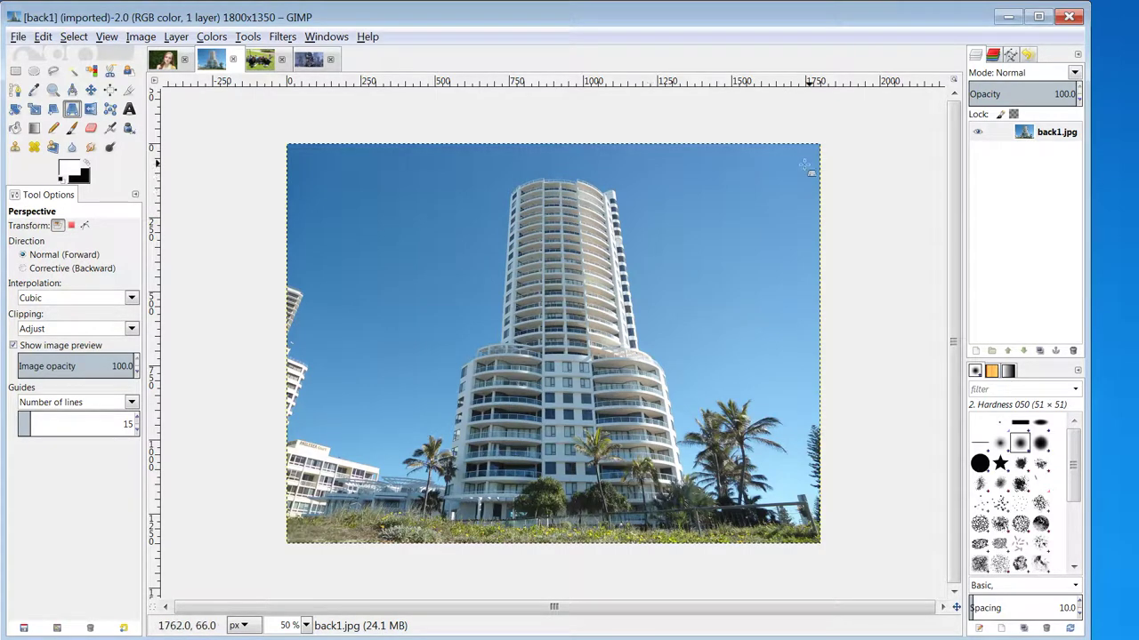
- Drag the tower photo's top corners outward and apply a first perspective correction
left_click_drag(818, 143, 945, 147)
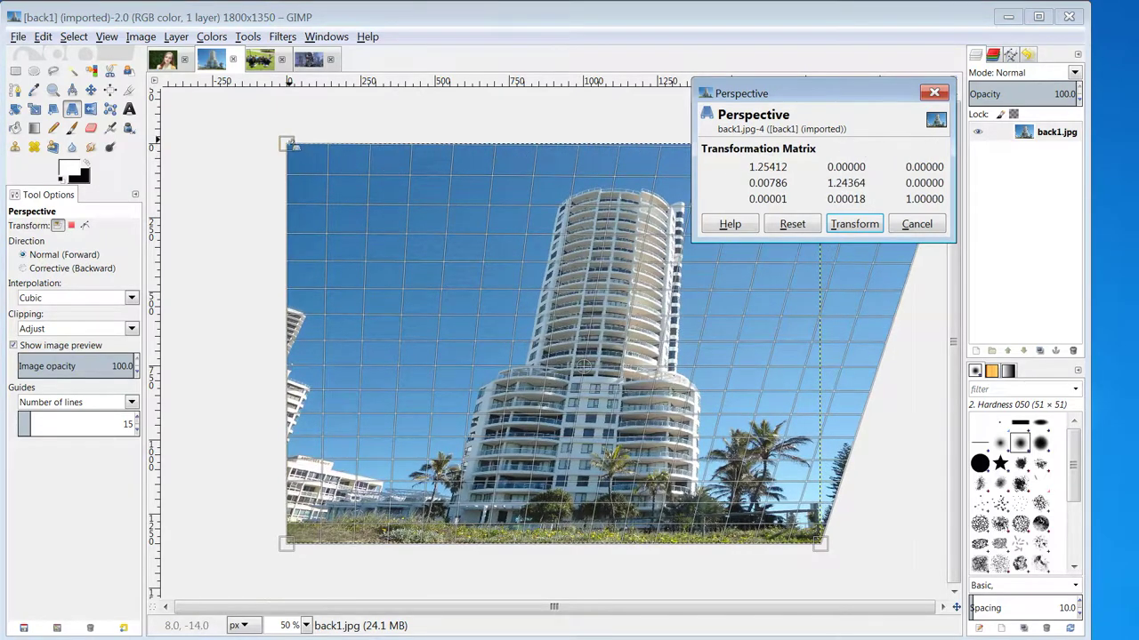
left_click_drag(291, 144, 166, 142)
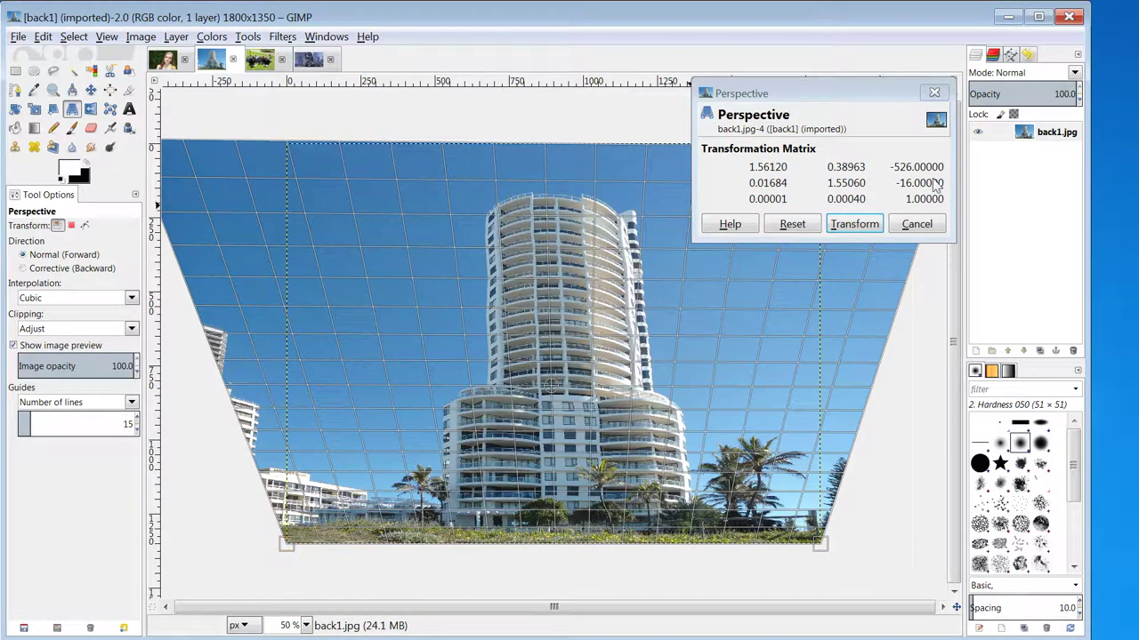
left_click_drag(902, 94, 766, 94)
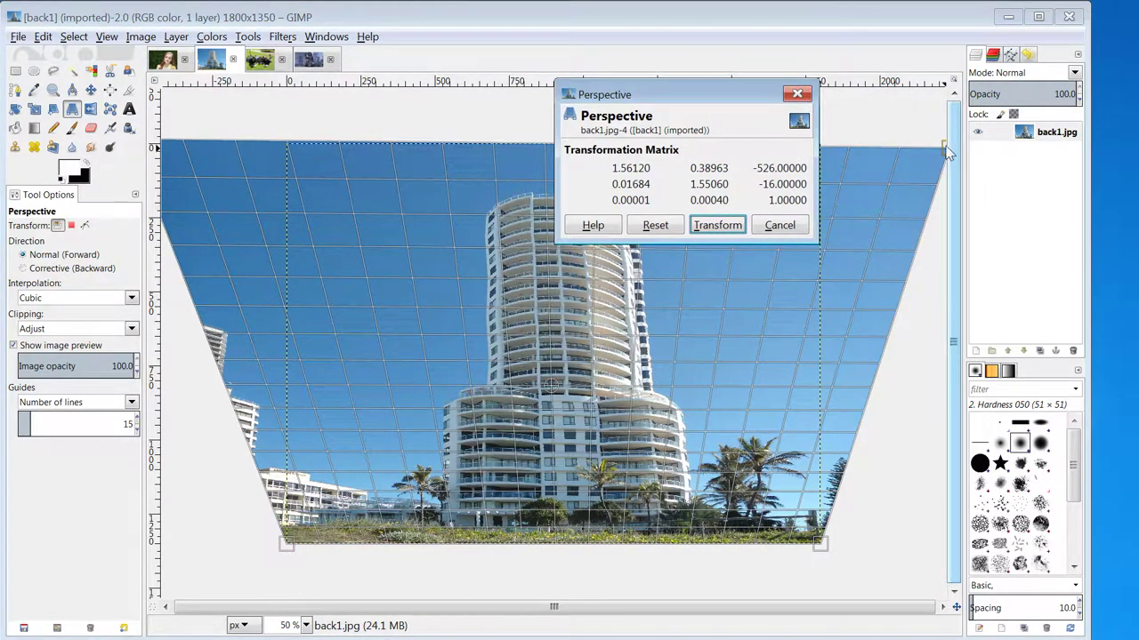
left_click_drag(947, 153, 980, 158)
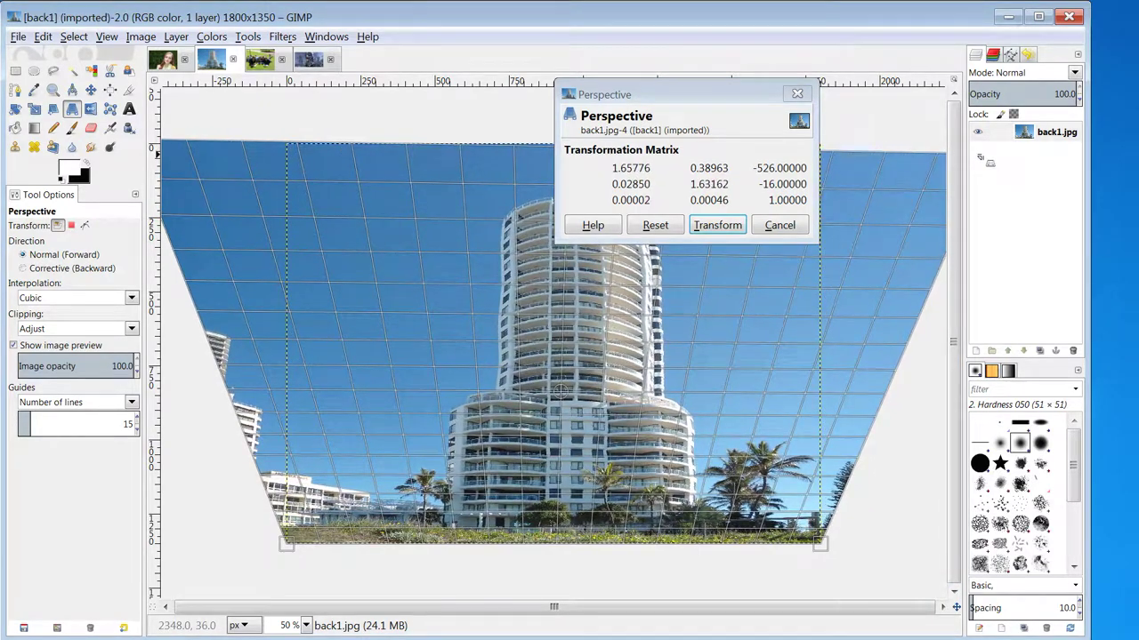
left_click(717, 226)
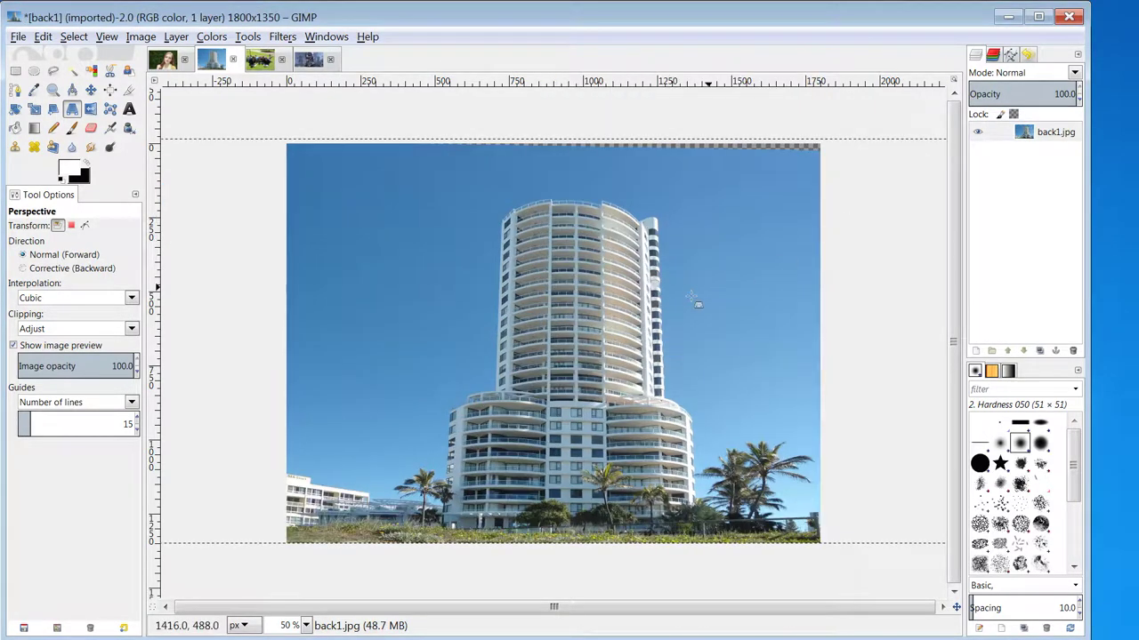
- Zoom out, widen the top-left corner further and apply a second perspective correction
key("minus")
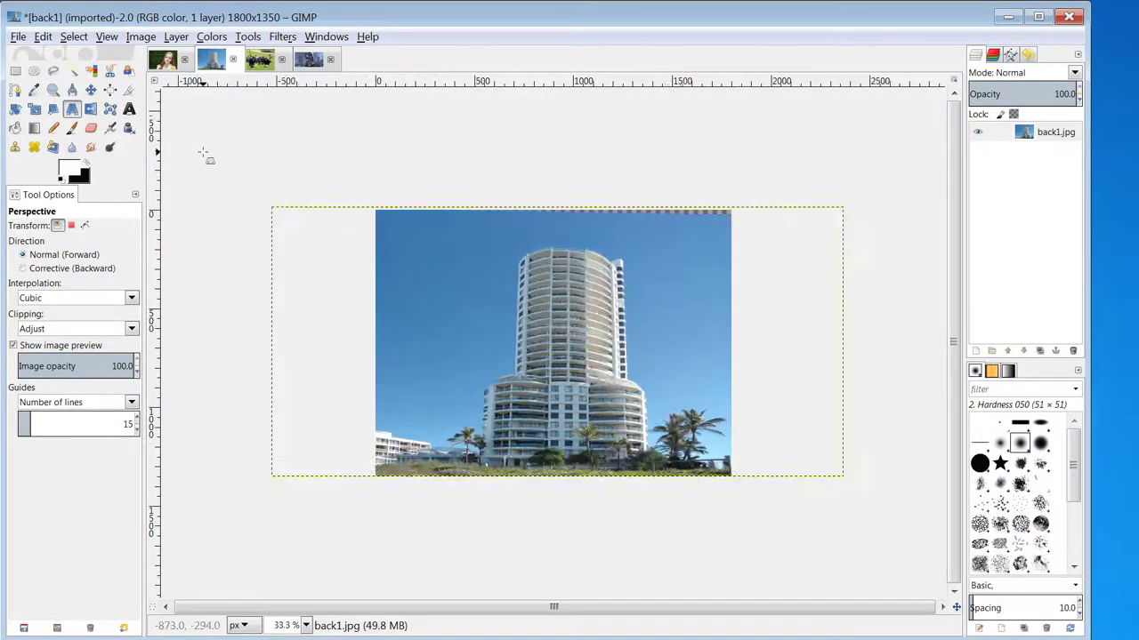
left_click_drag(272, 207, 243, 203)
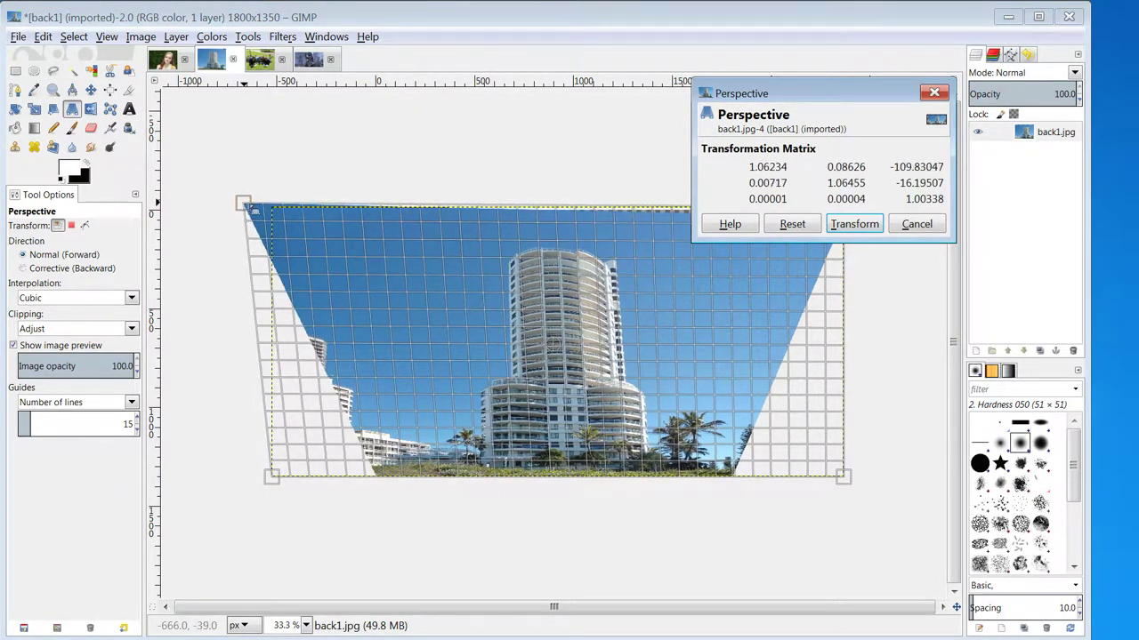
left_click(852, 224)
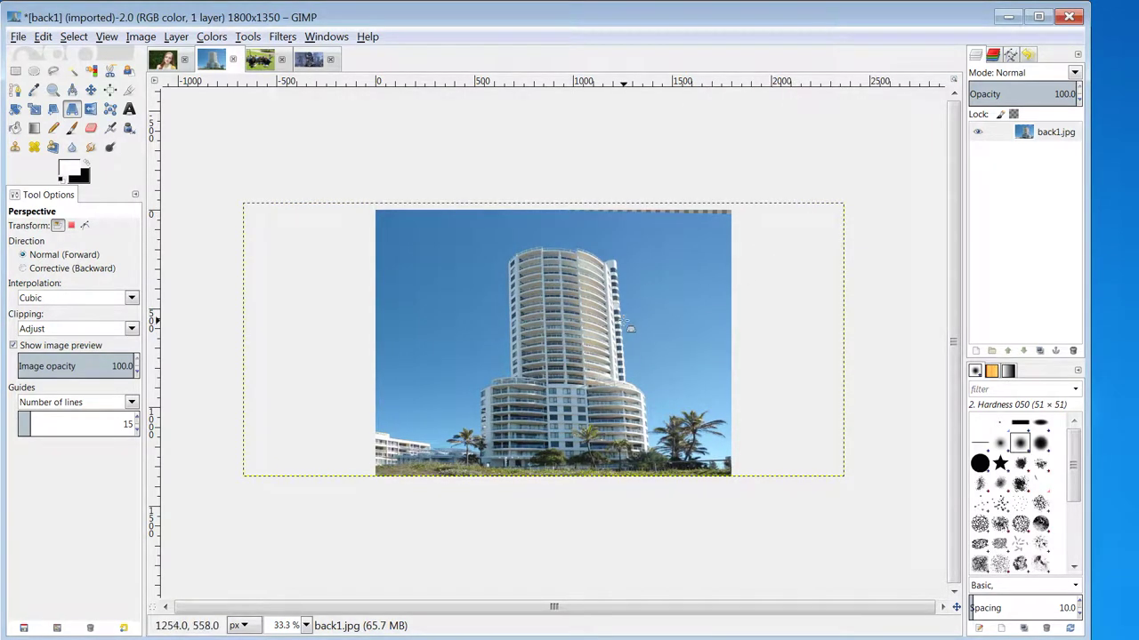
- Close back1 and backlit with Discard Changes, then zoom terminator.jpg to 66.7%
left_click(233, 59)
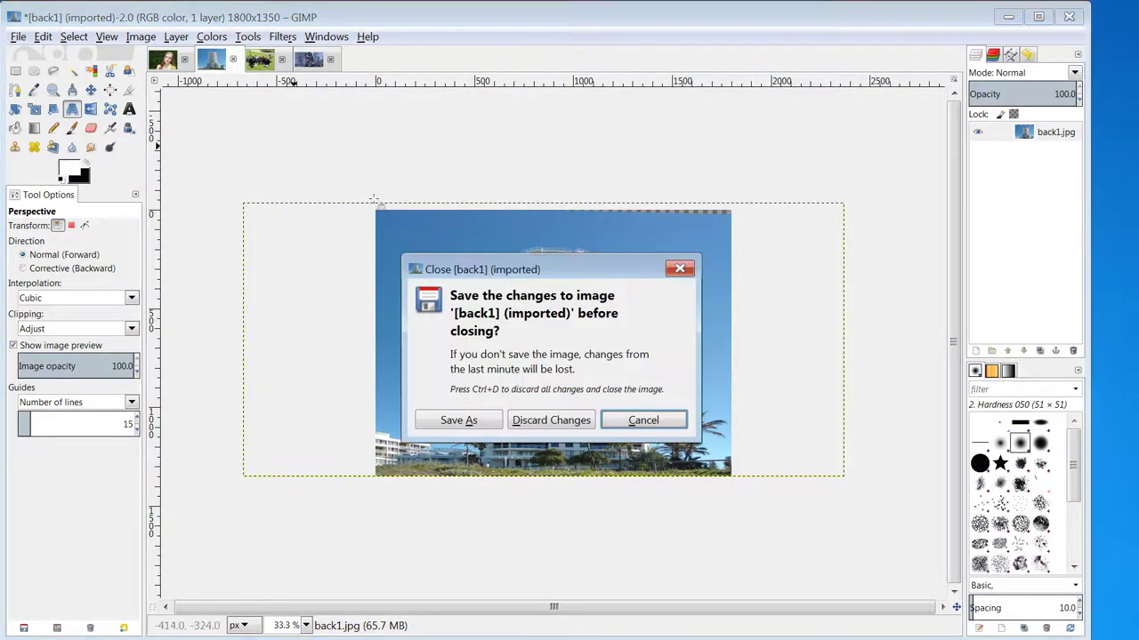
left_click(546, 422)
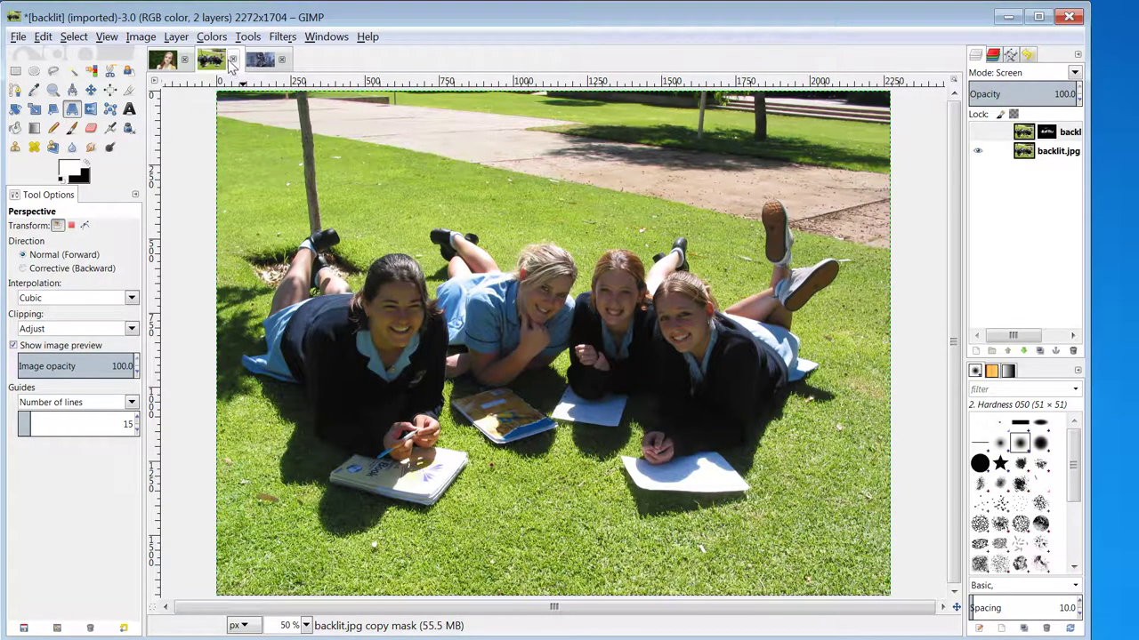
left_click(233, 60)
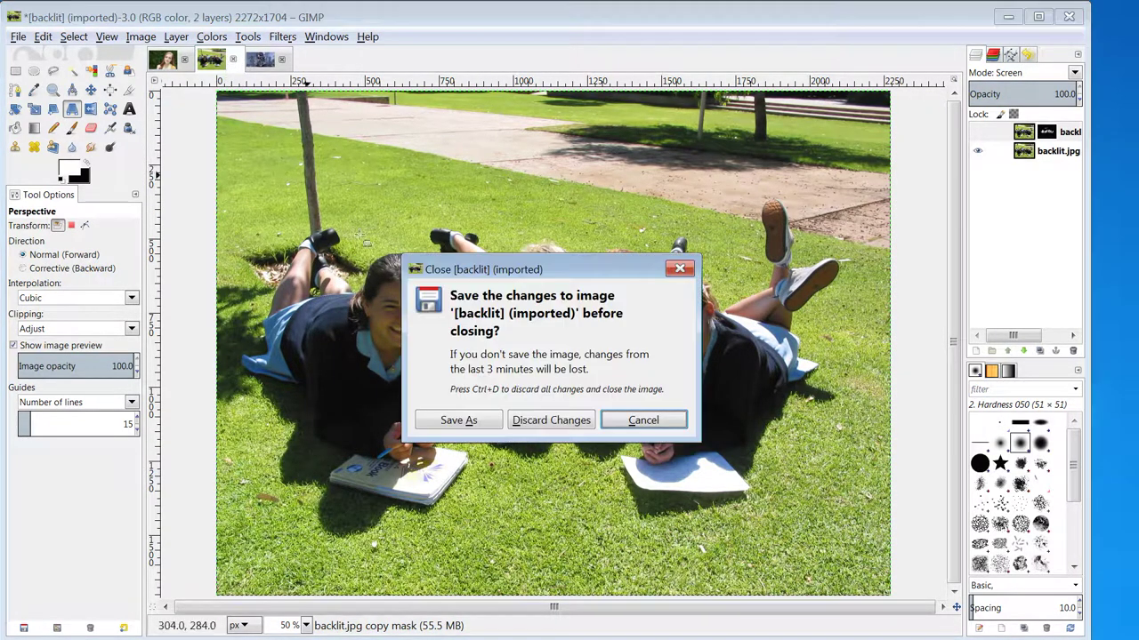
left_click(548, 421)
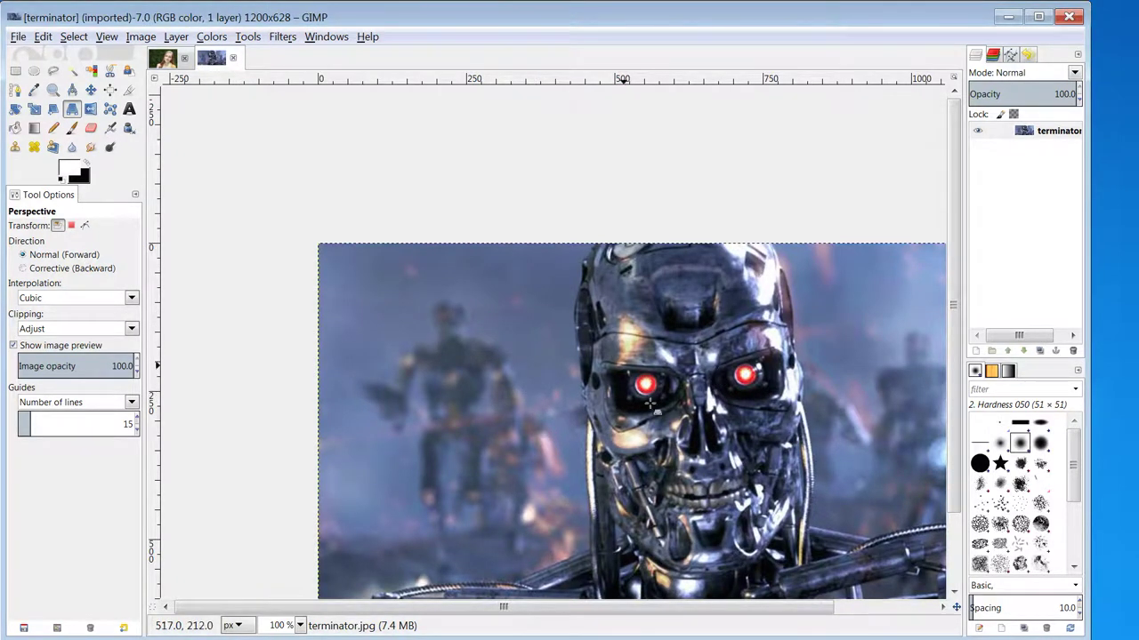
scroll(693, 323, "down", 1)
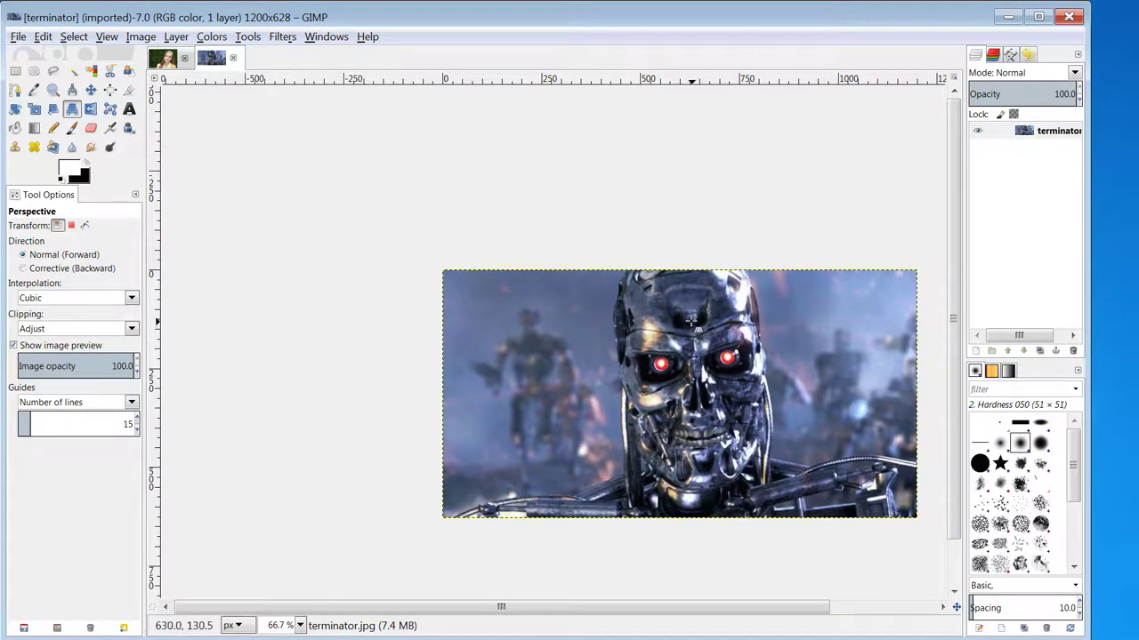
- Trace around the terminator skull with Scissors Select and turn the outline into a selection
left_click(110, 70)
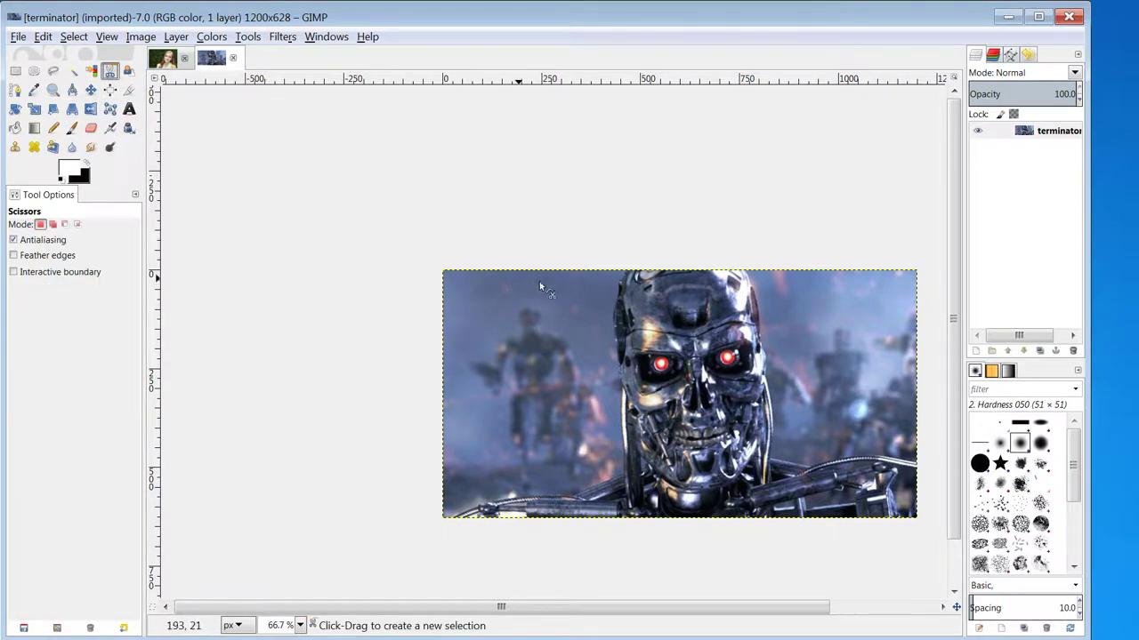
left_click(620, 285)
left_click(613, 337)
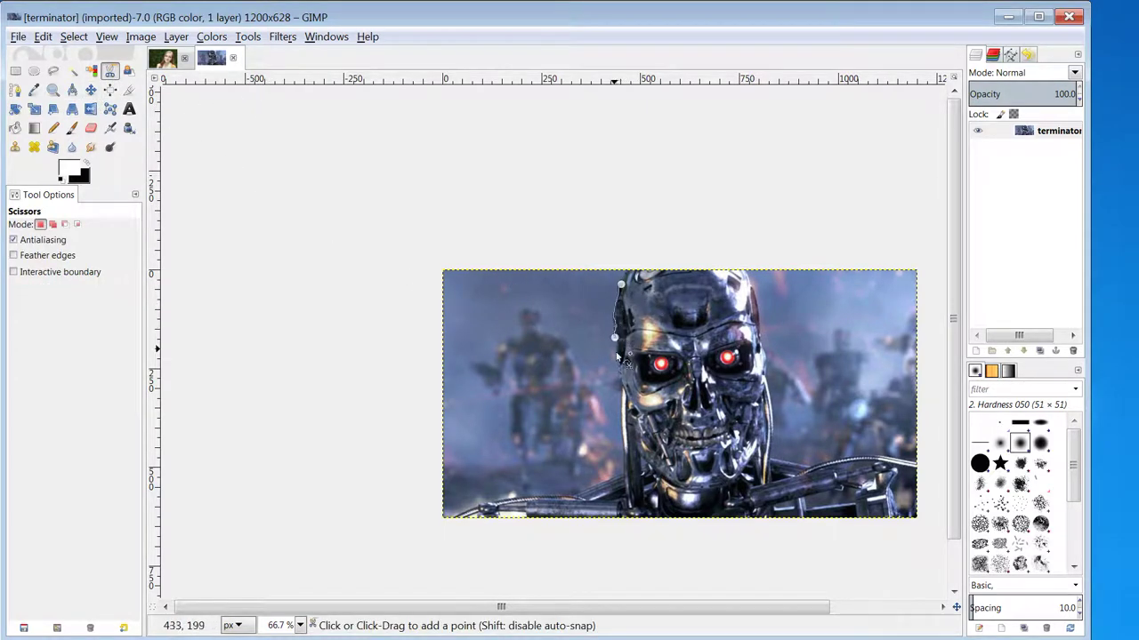
left_click(617, 380)
left_click(628, 441)
left_click(657, 483)
left_click(699, 493)
left_click(738, 473)
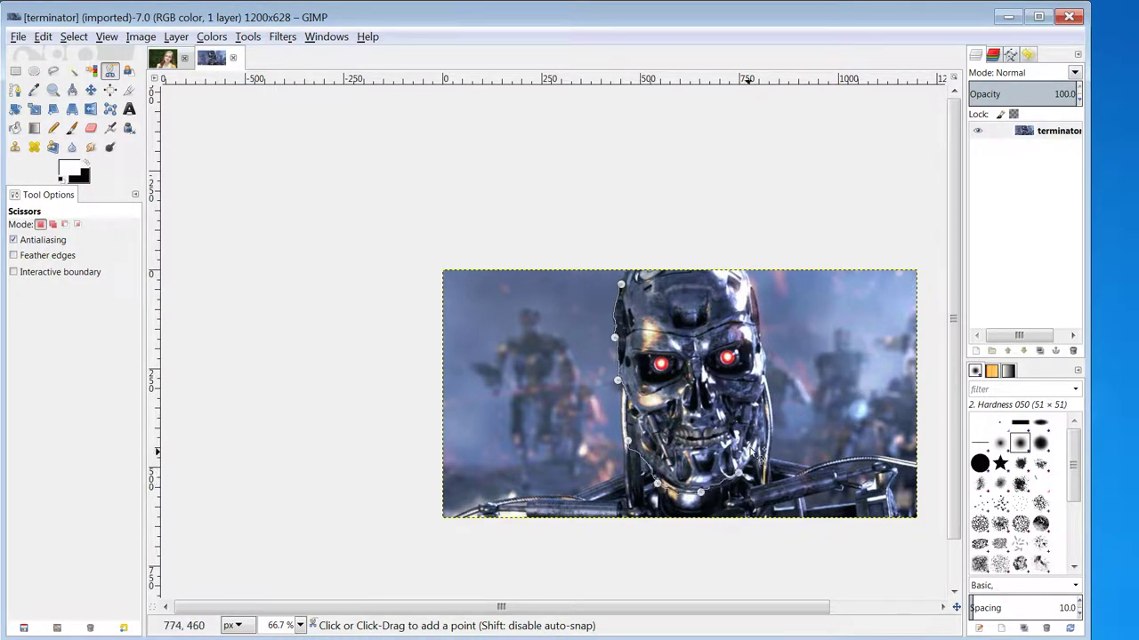
left_click(748, 443)
left_click(757, 399)
left_click(729, 277)
left_click(680, 278)
left_click(639, 278)
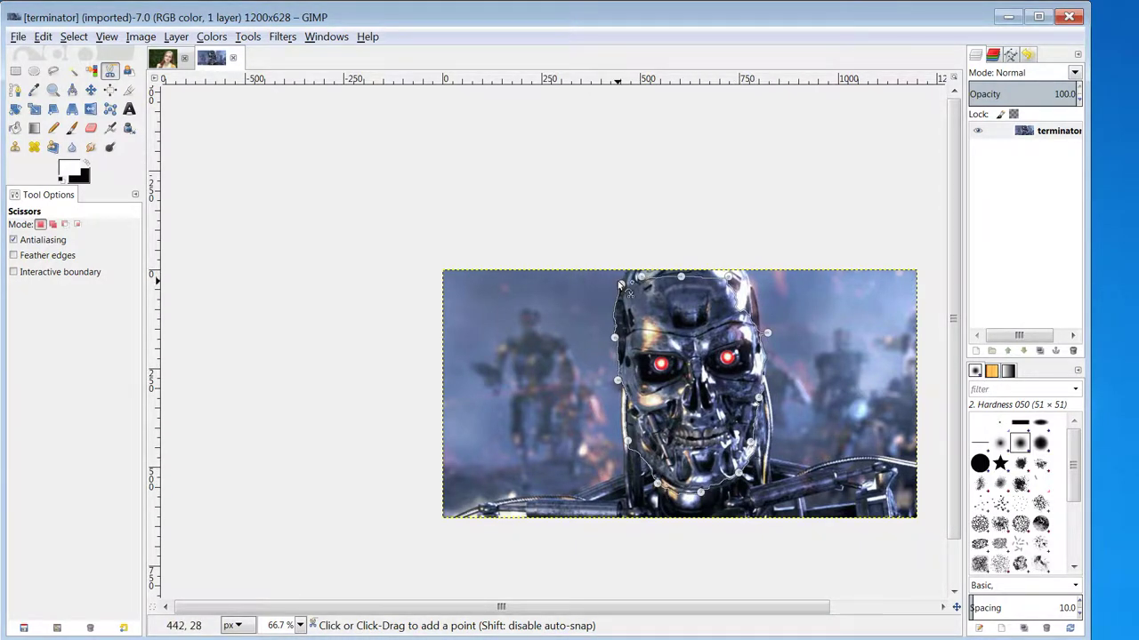
left_click(623, 284)
left_click(645, 312)
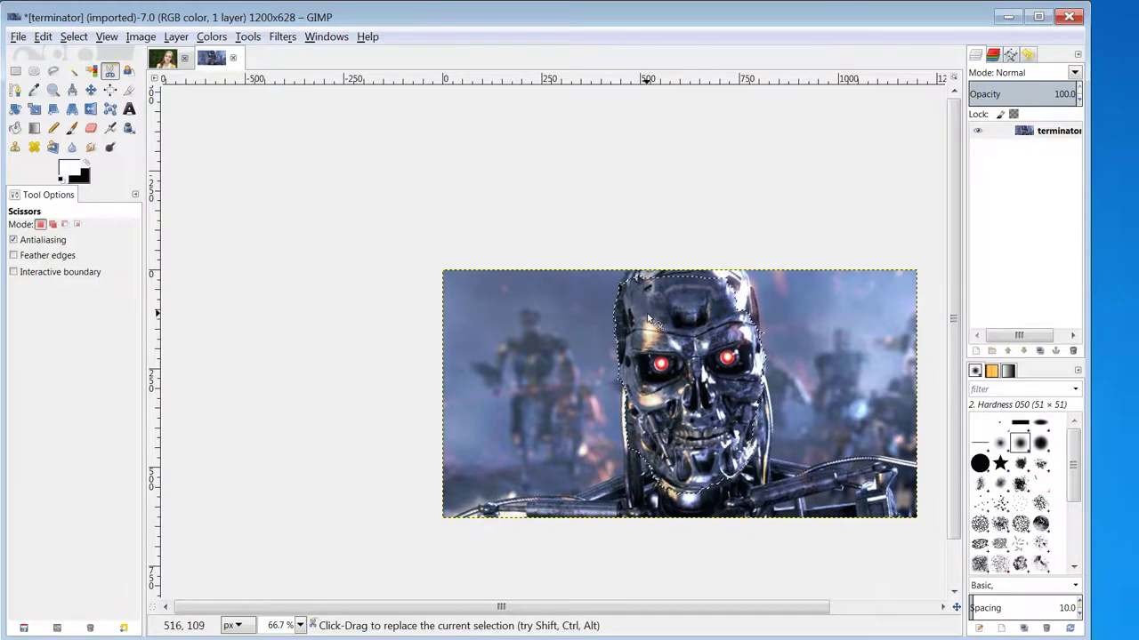
- Copy the skull and paste it into 02.jpg as a new layer
left_click(43, 36)
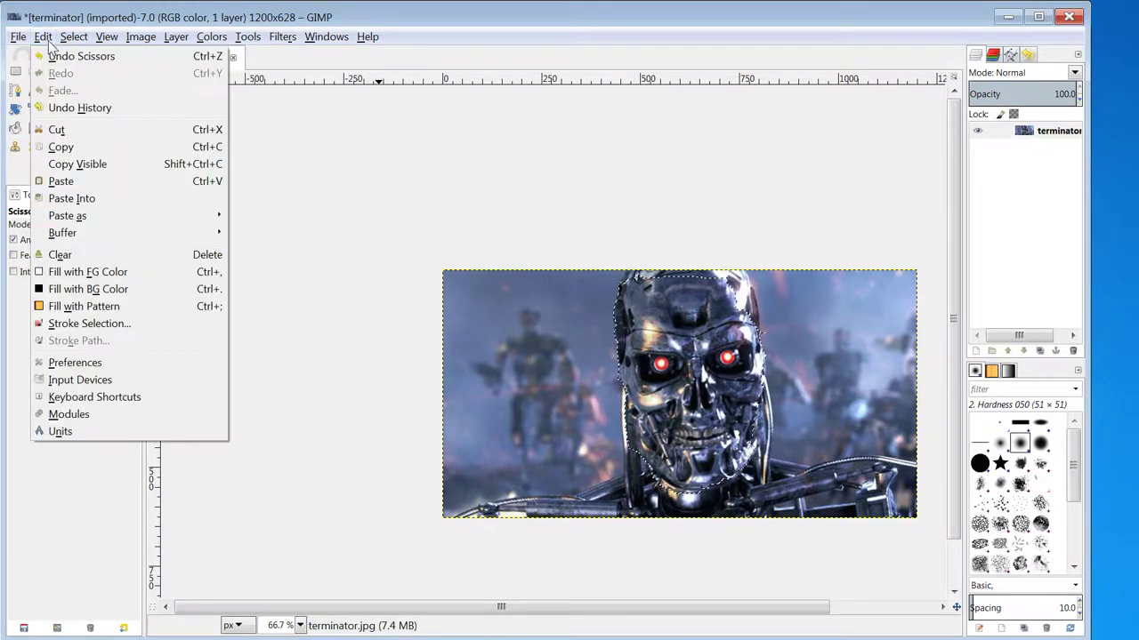
left_click(76, 146)
left_click(169, 61)
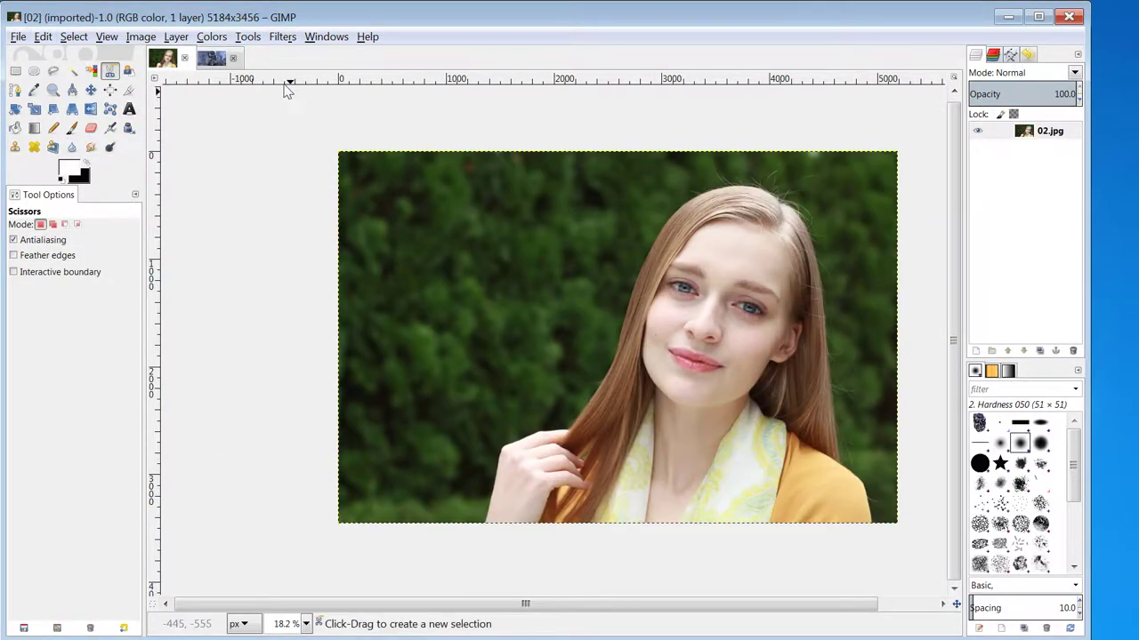
left_click(43, 36)
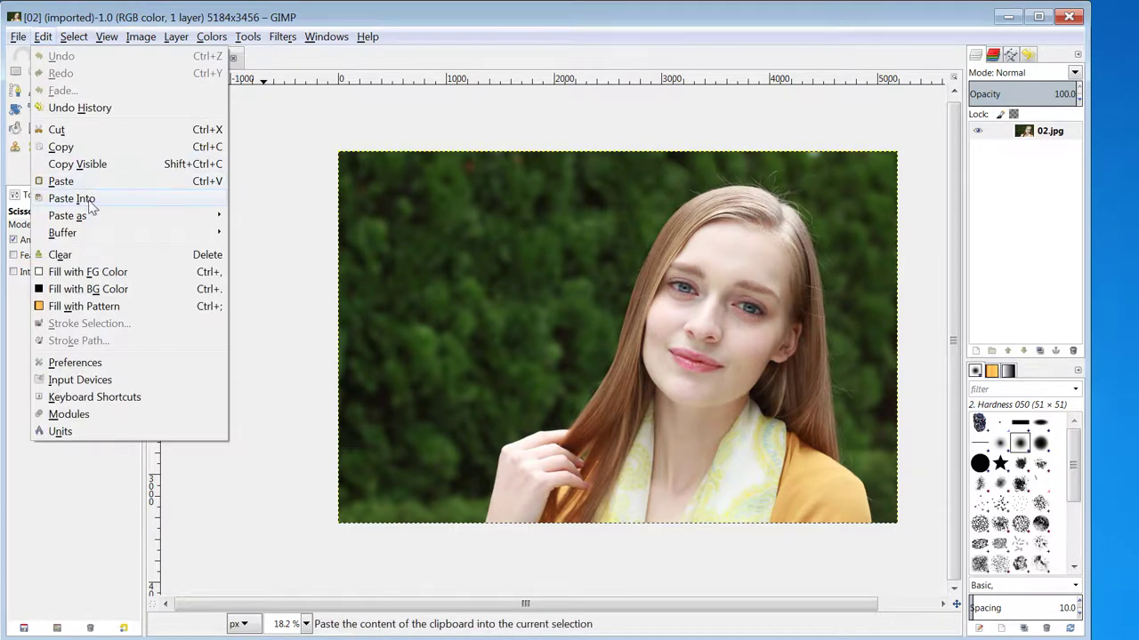
mouse_move(88, 215)
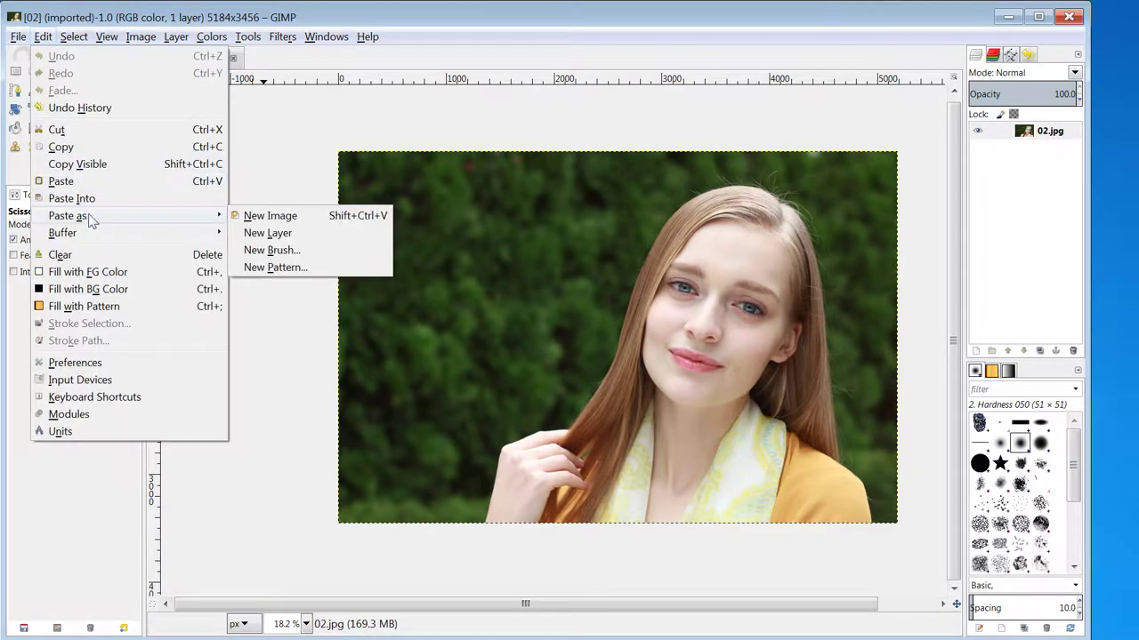
left_click(278, 233)
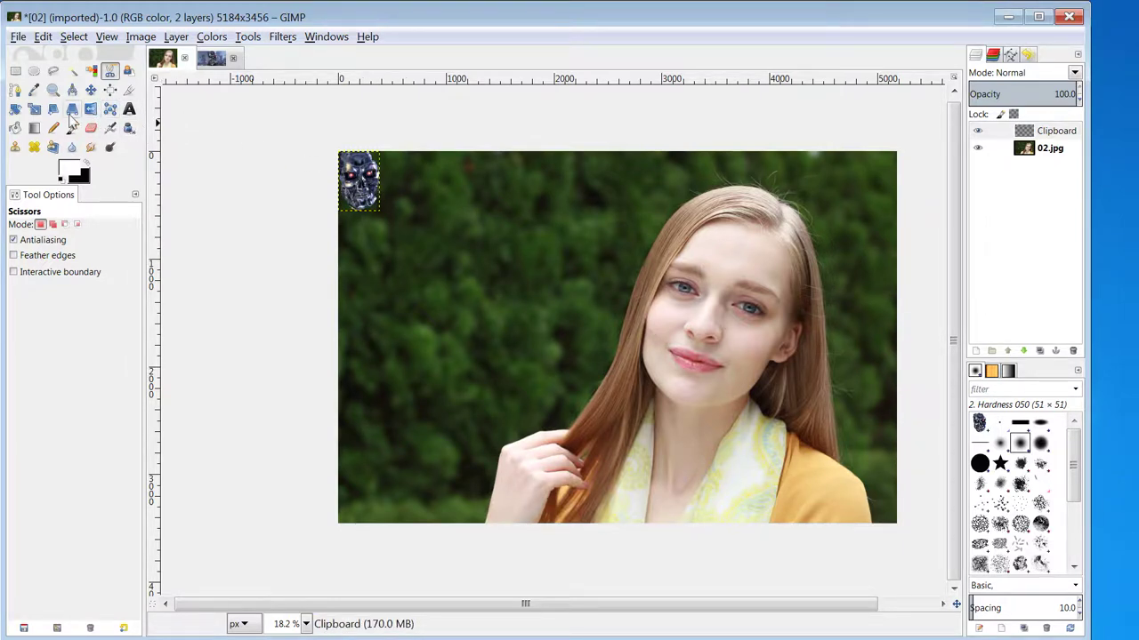
- Scale the skull layer proportionally to about 1338 × 1917 px with the Scale tool
left_click(34, 109)
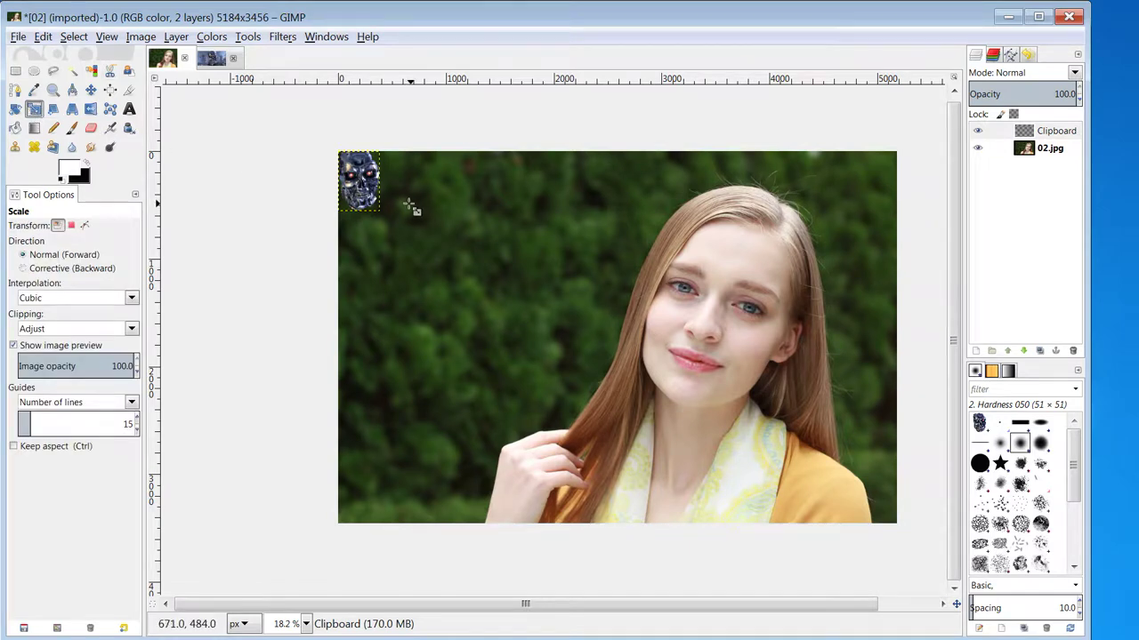
left_click(370, 210)
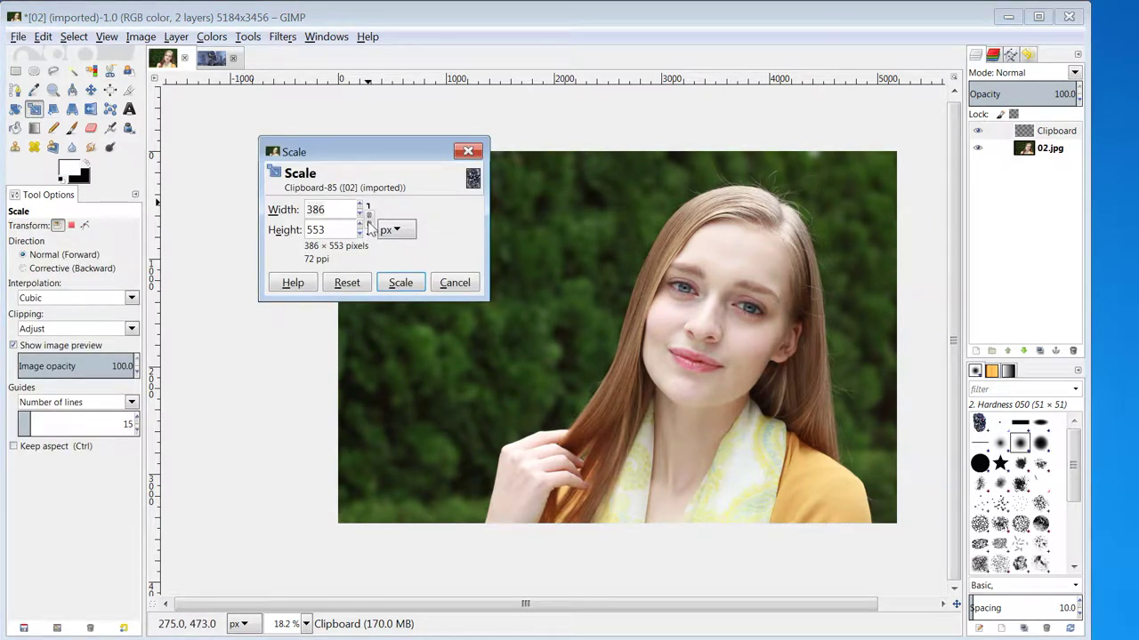
left_click(370, 224)
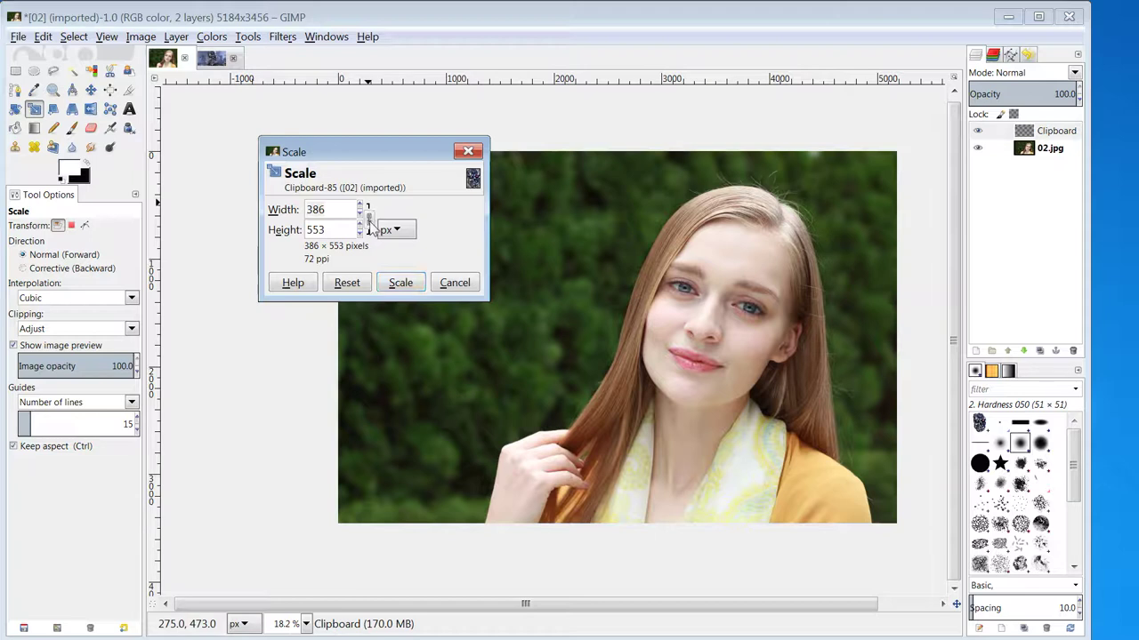
left_click(400, 283)
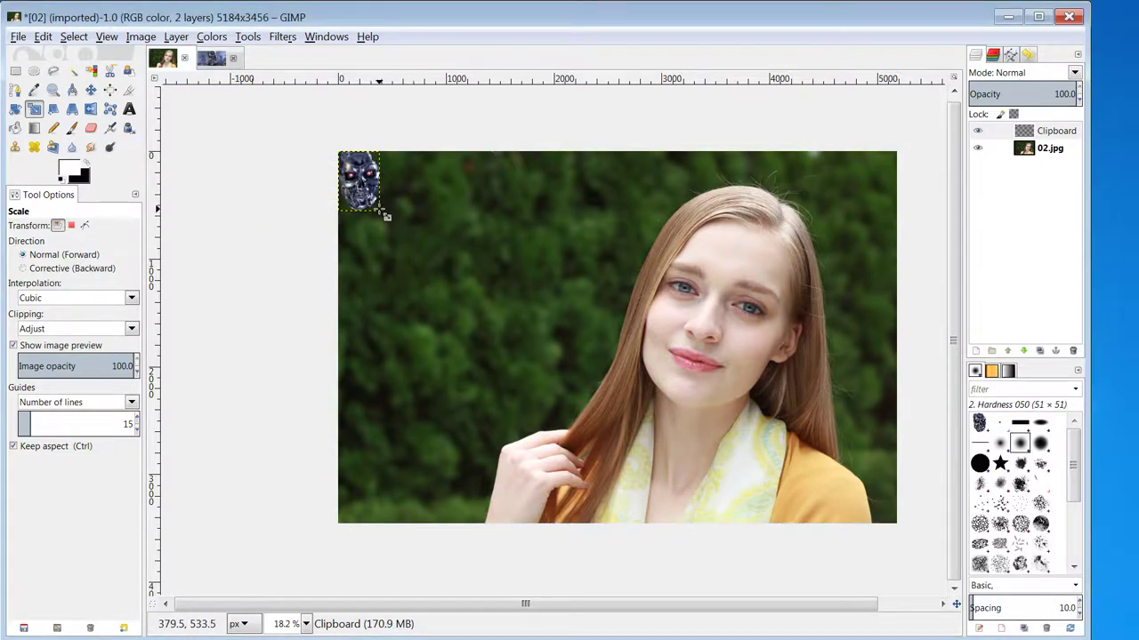
left_click_drag(386, 219, 442, 228)
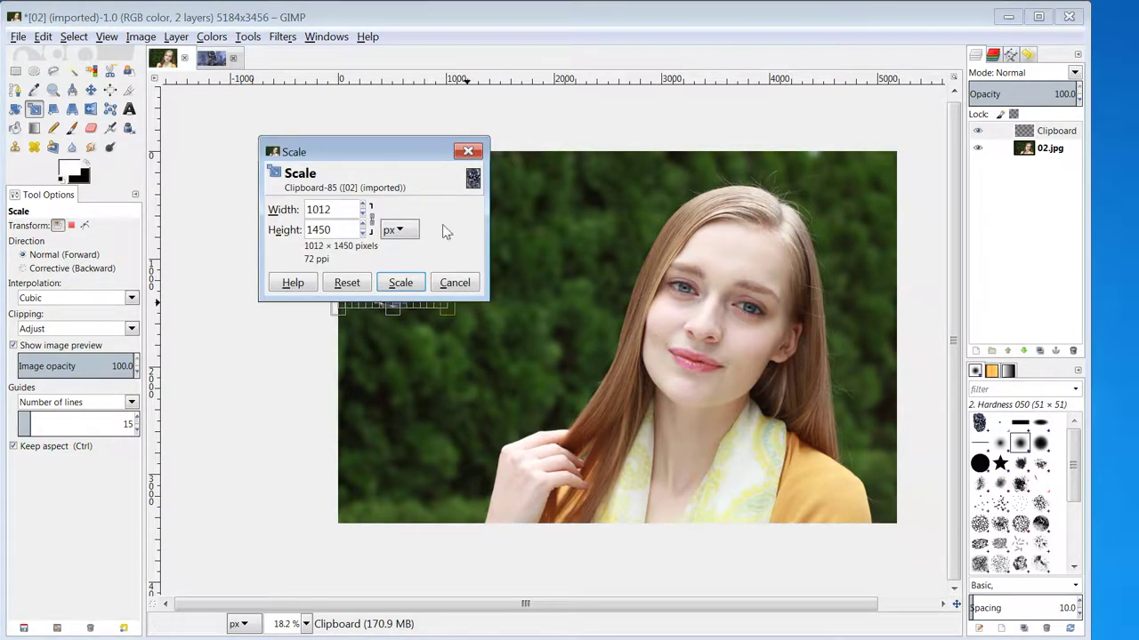
left_click_drag(400, 157, 309, 340)
left_click_drag(450, 309, 533, 373)
left_click_drag(453, 249, 507, 237)
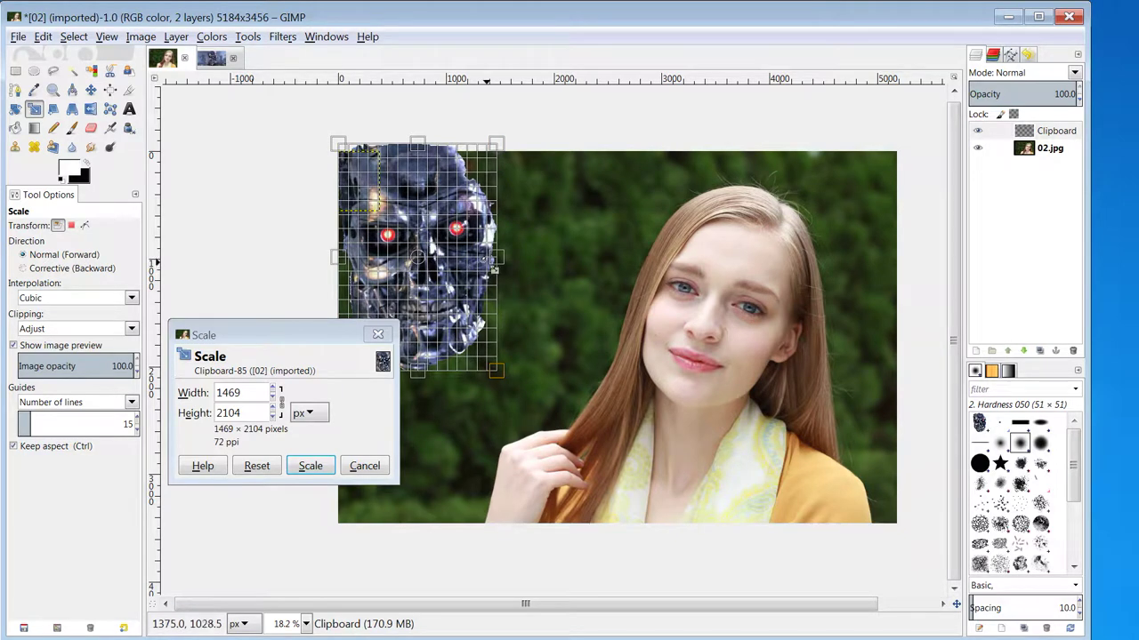
left_click_drag(499, 144, 485, 169)
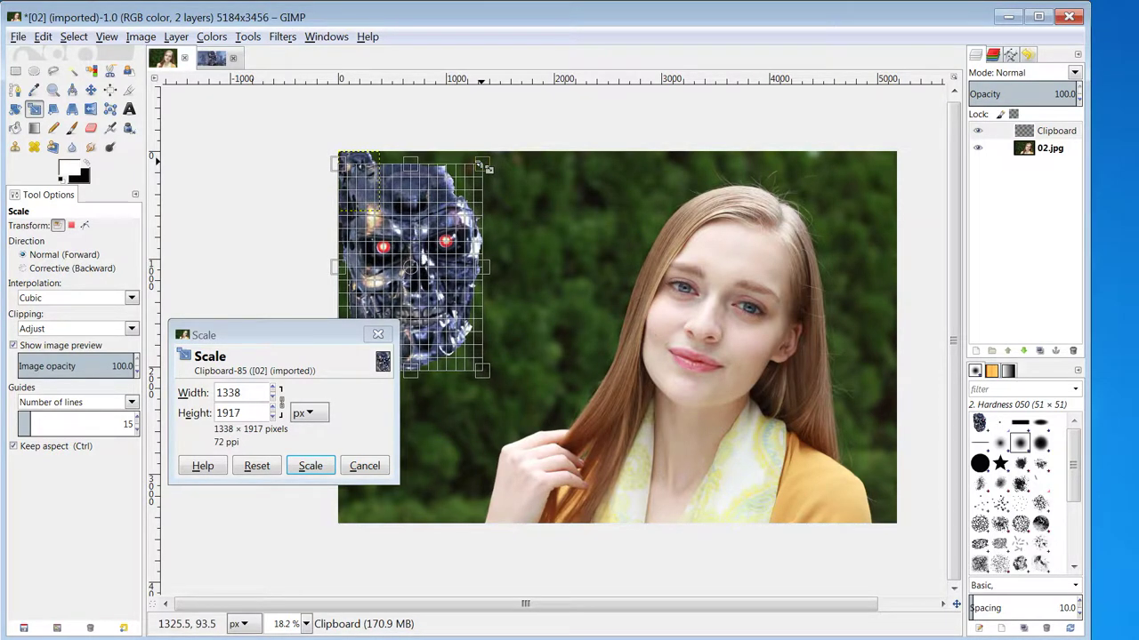
left_click(319, 468)
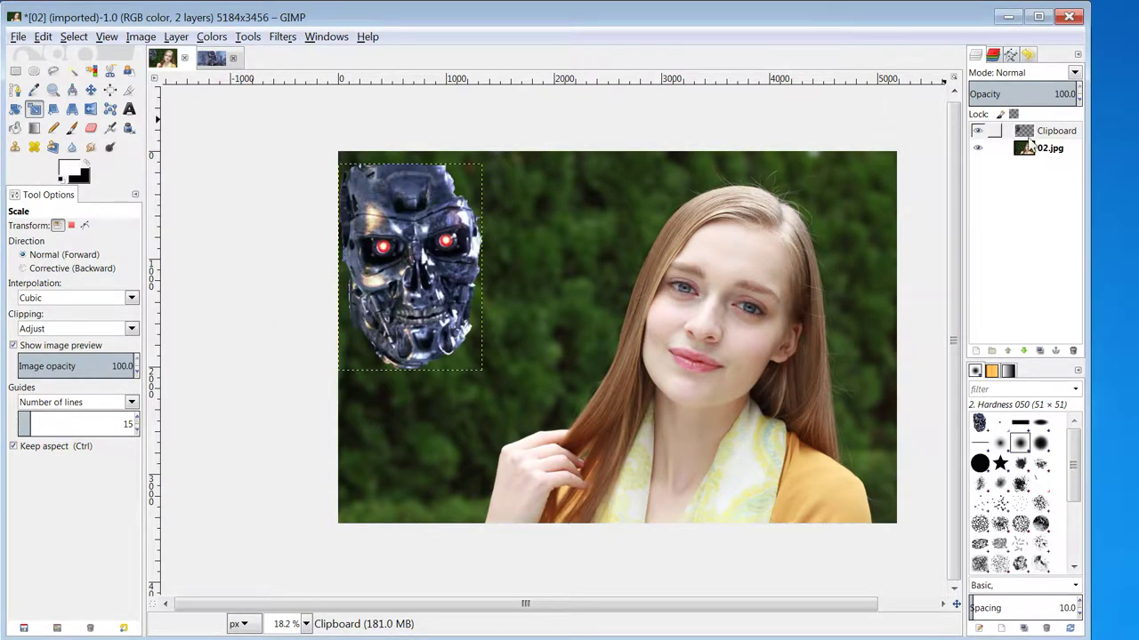
left_click(91, 90)
- Move the skull over the woman's face and lower its opacity to 64.3
left_click_drag(375, 207, 695, 254)
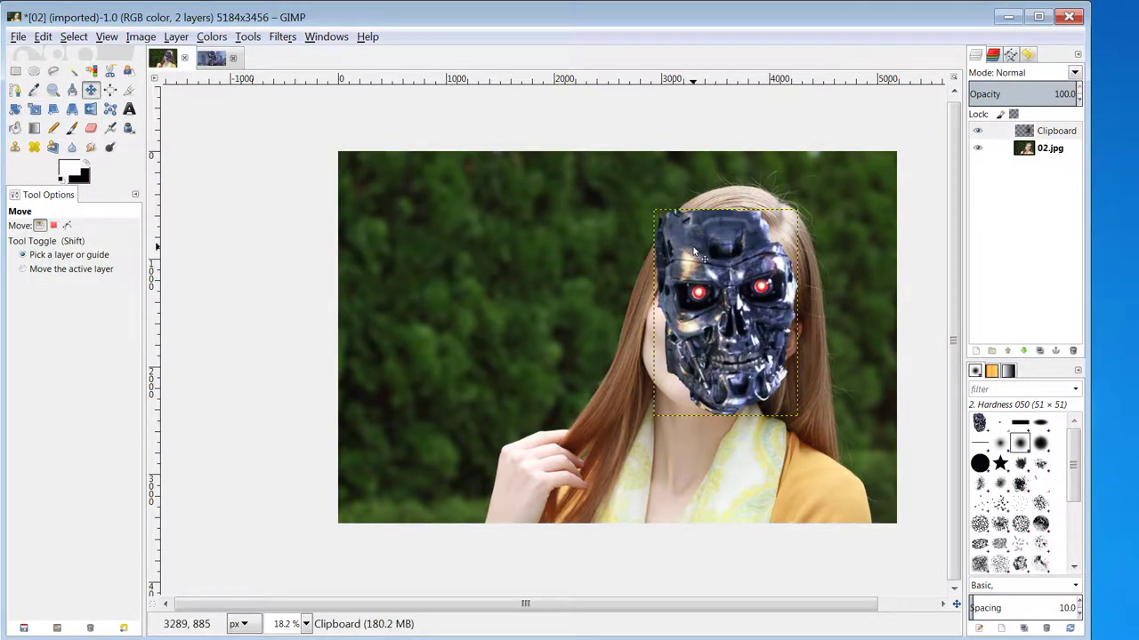
left_click_drag(1061, 98, 1040, 96)
left_click_drag(723, 284, 698, 300)
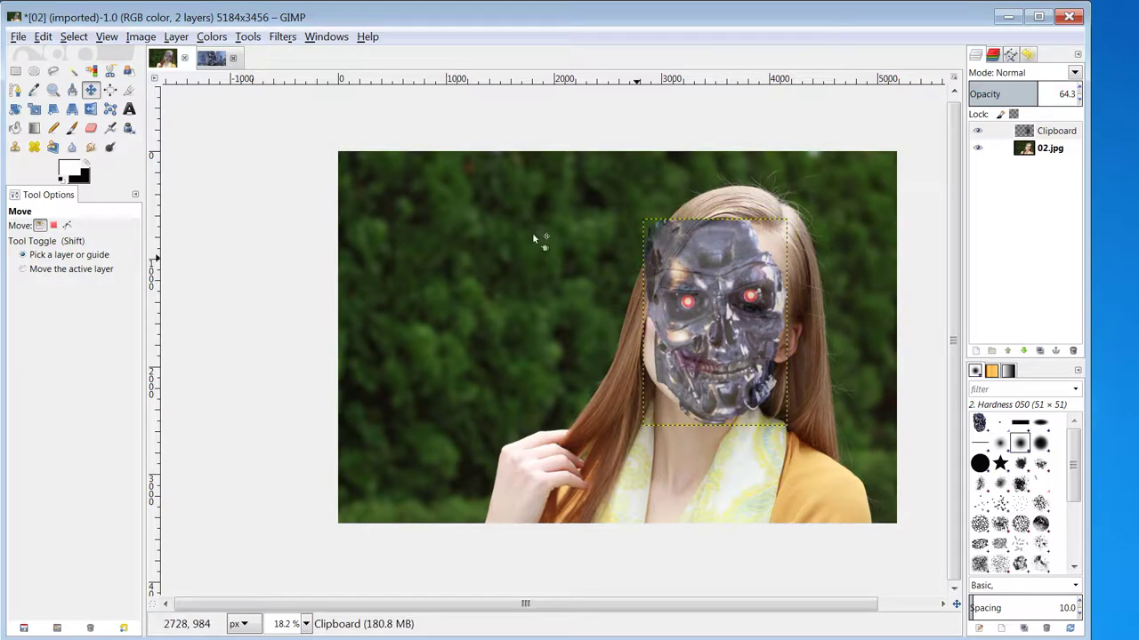
- Rotate the skull about 9.20° to match her head tilt and nudge it into place
left_click(15, 109)
left_click_drag(792, 218, 802, 244)
left_click_drag(754, 158, 385, 152)
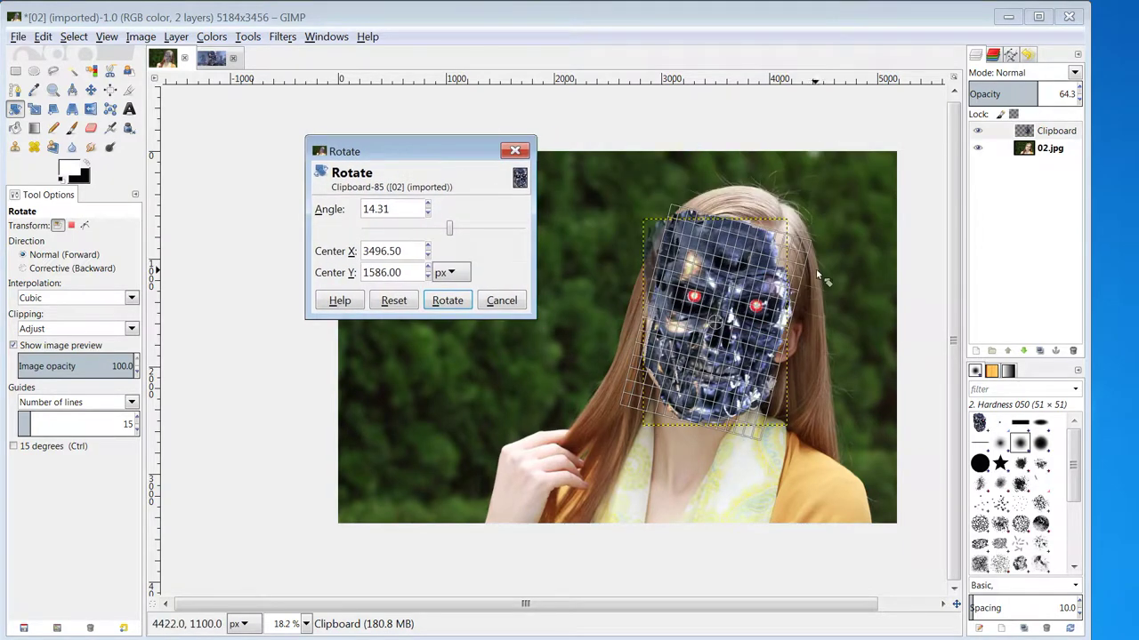
left_click_drag(817, 251, 750, 266)
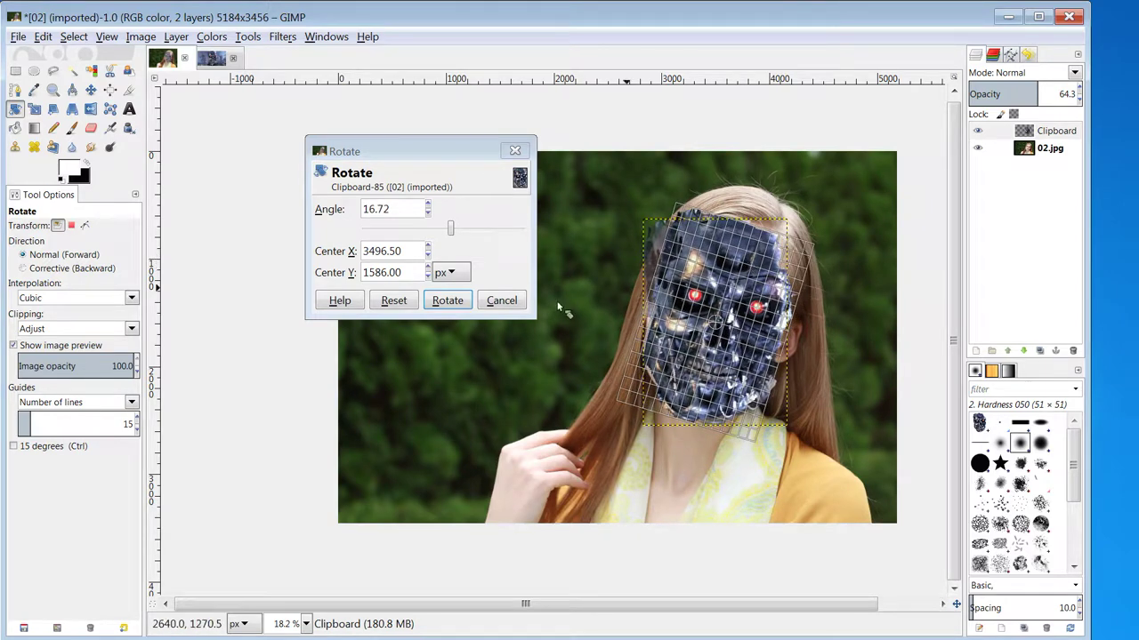
left_click(451, 303)
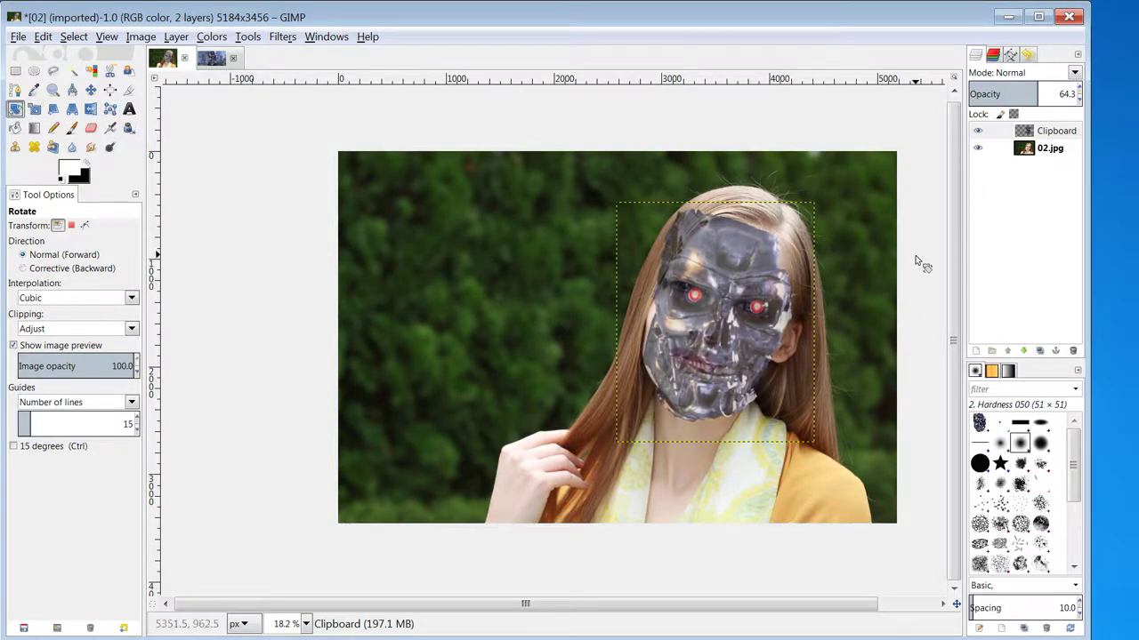
left_click_drag(808, 198, 819, 223)
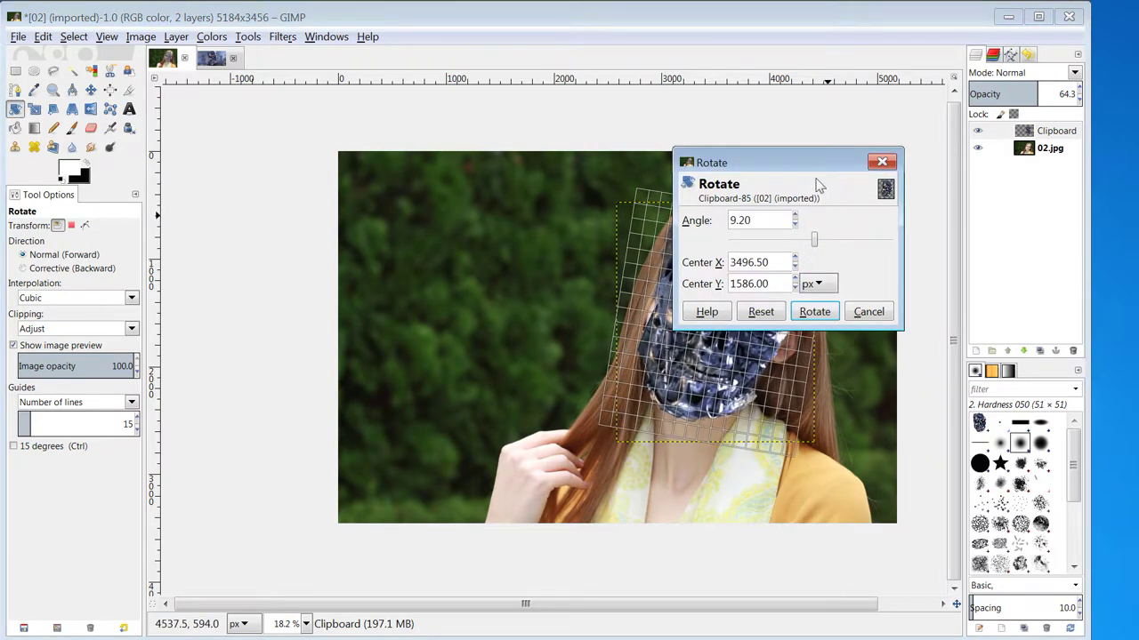
left_click_drag(805, 162, 466, 159)
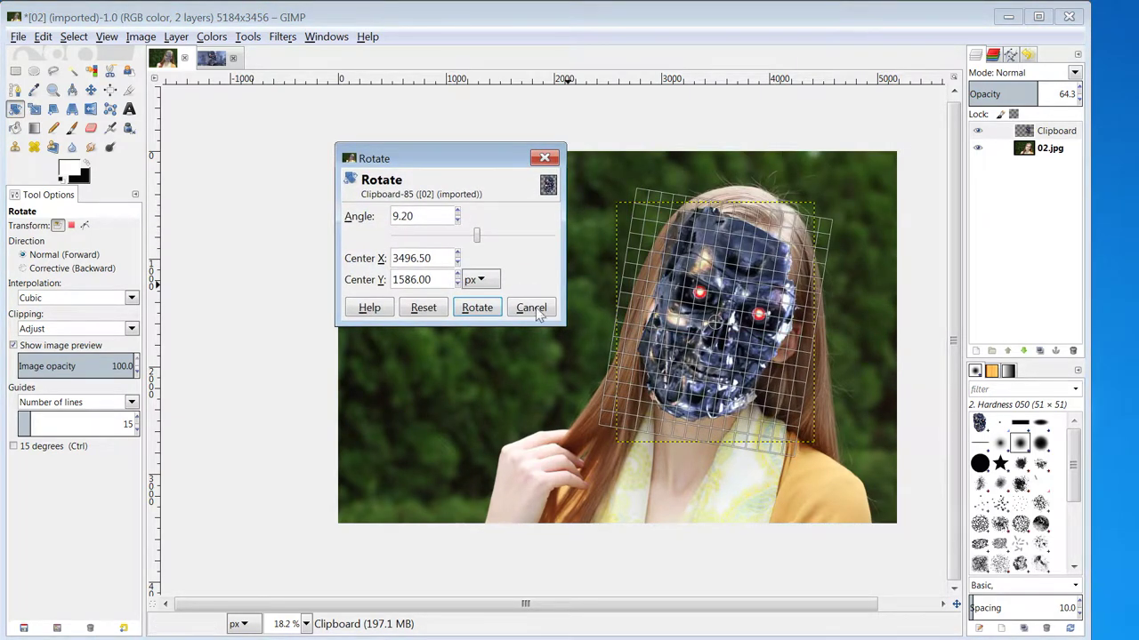
left_click(477, 309)
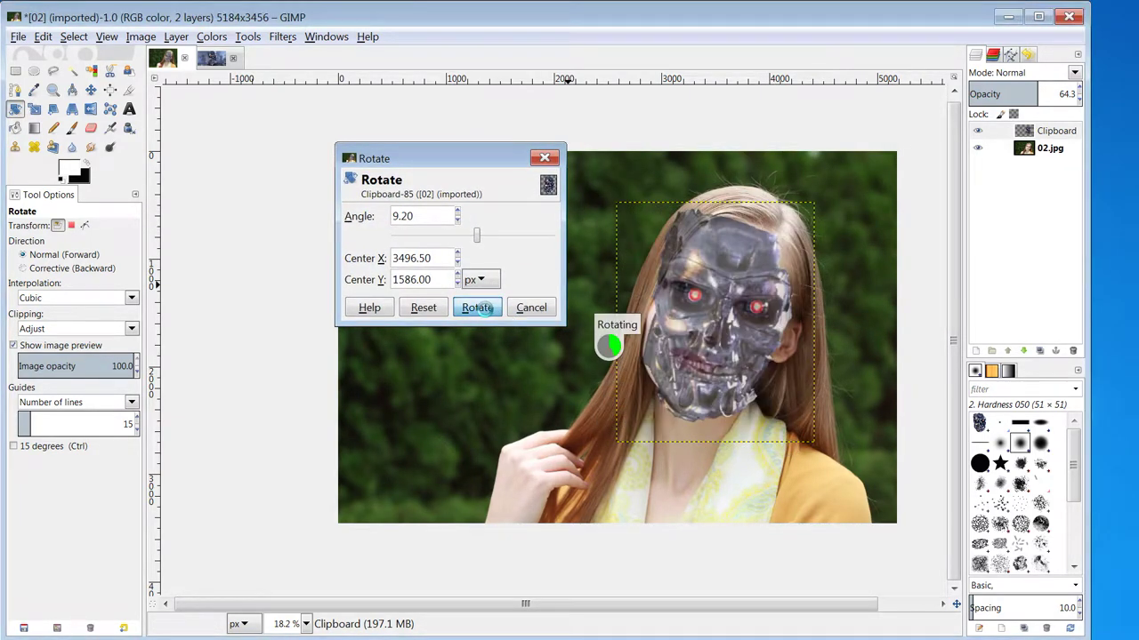
left_click_drag(737, 327, 728, 313)
left_click(813, 323)
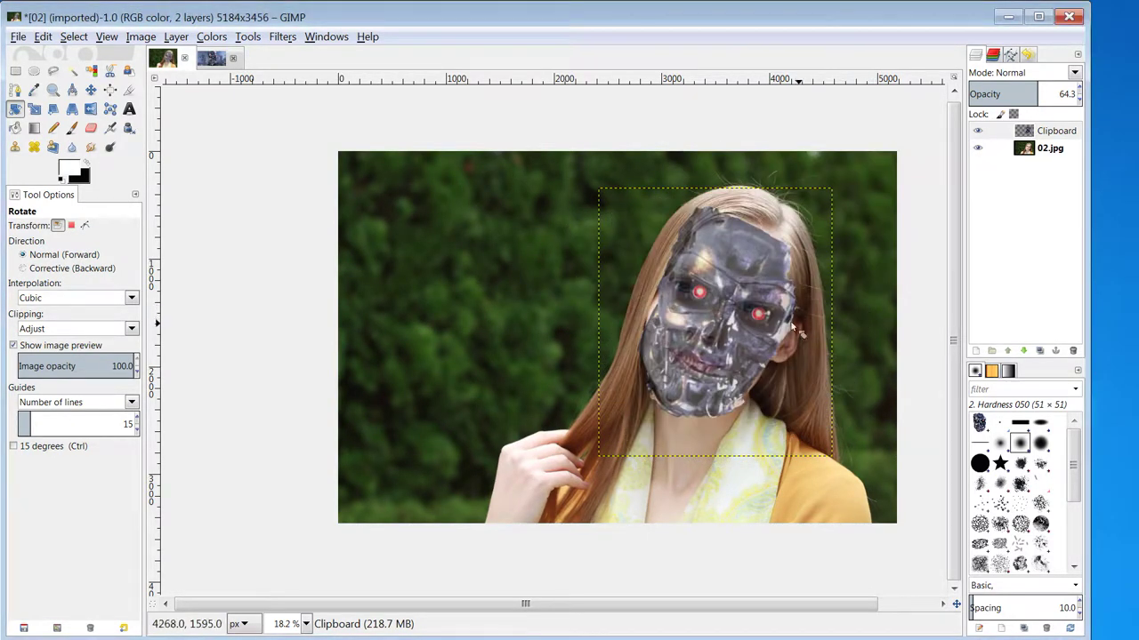
left_click(91, 89)
left_click_drag(764, 283, 743, 277)
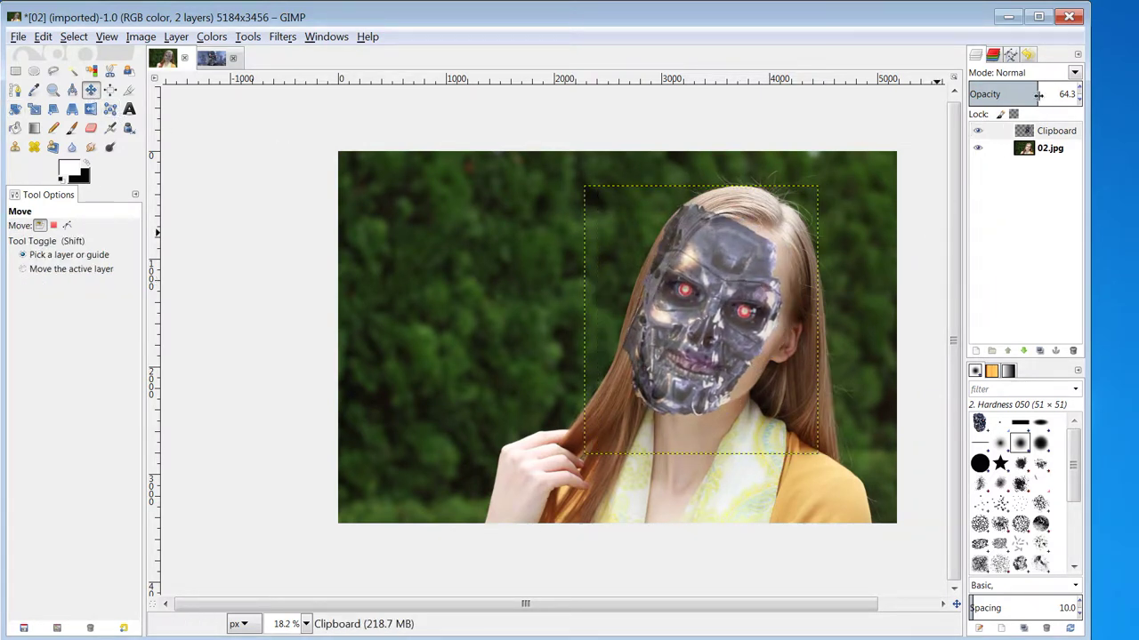
- Set the skull layer to 100 opacity and add a black layer mask
left_click_drag(1080, 90, 1079, 87)
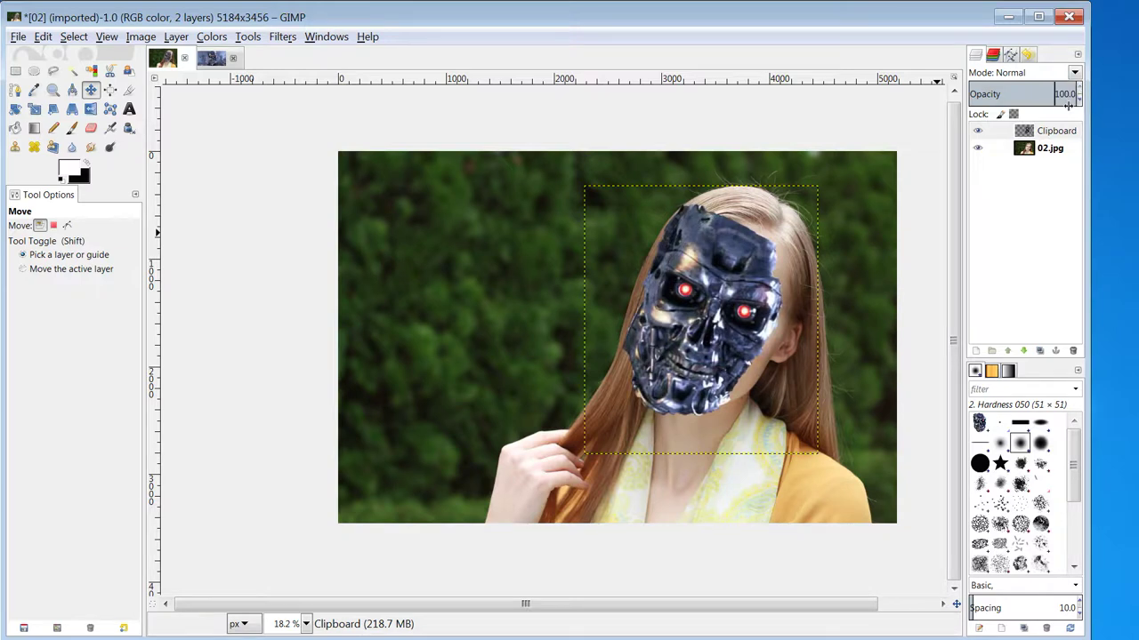
right_click(1053, 134)
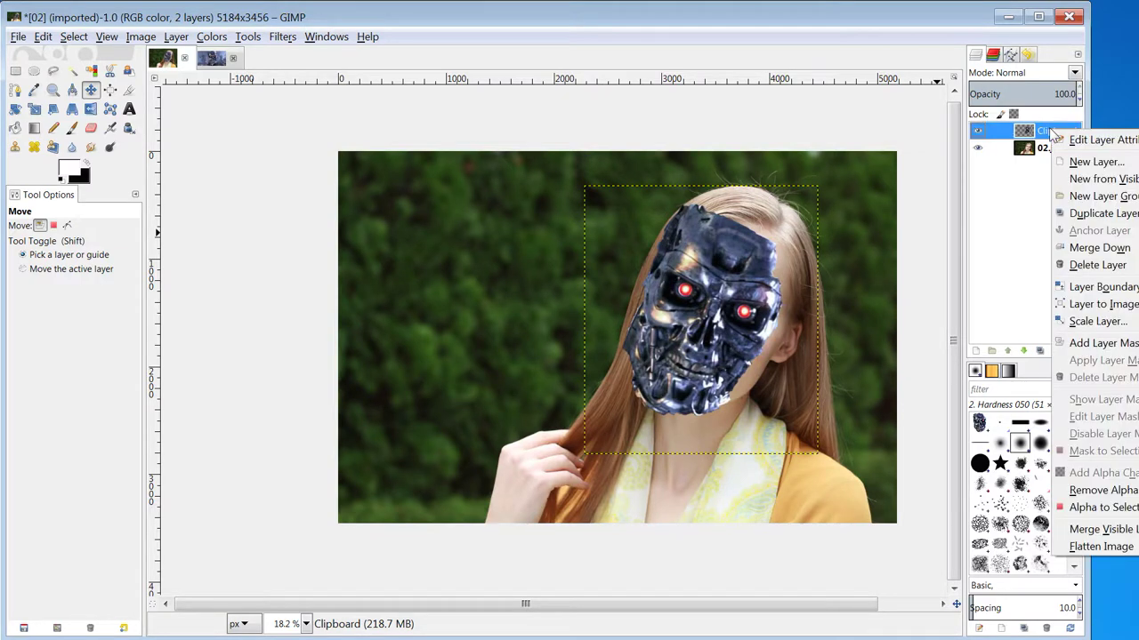
left_click(1103, 343)
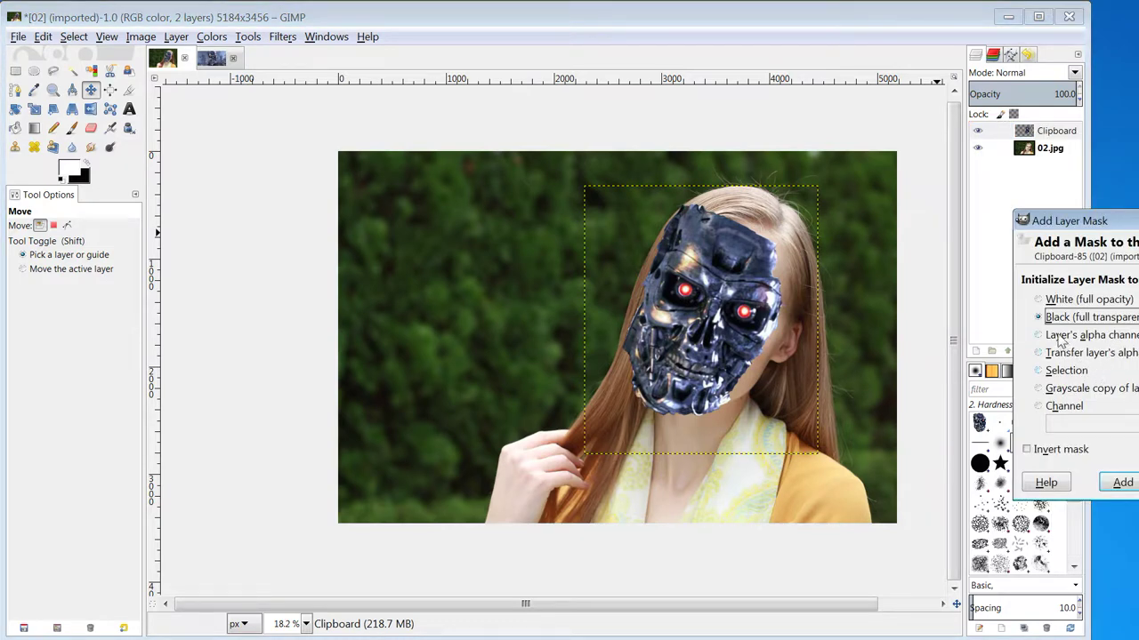
left_click_drag(1078, 225, 976, 214)
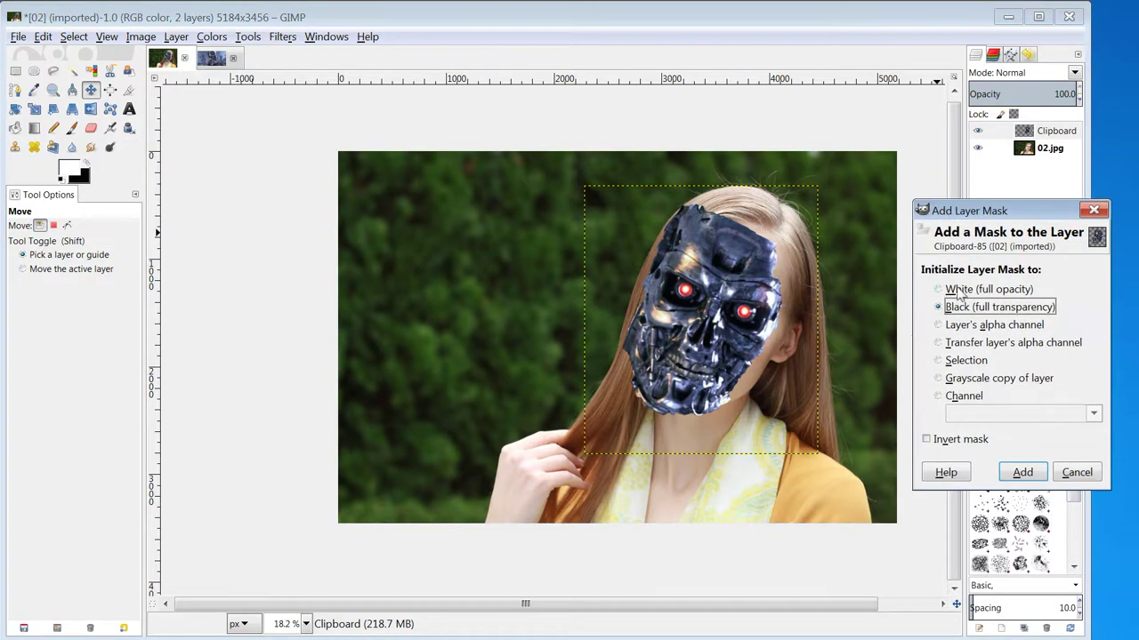
left_click(1022, 472)
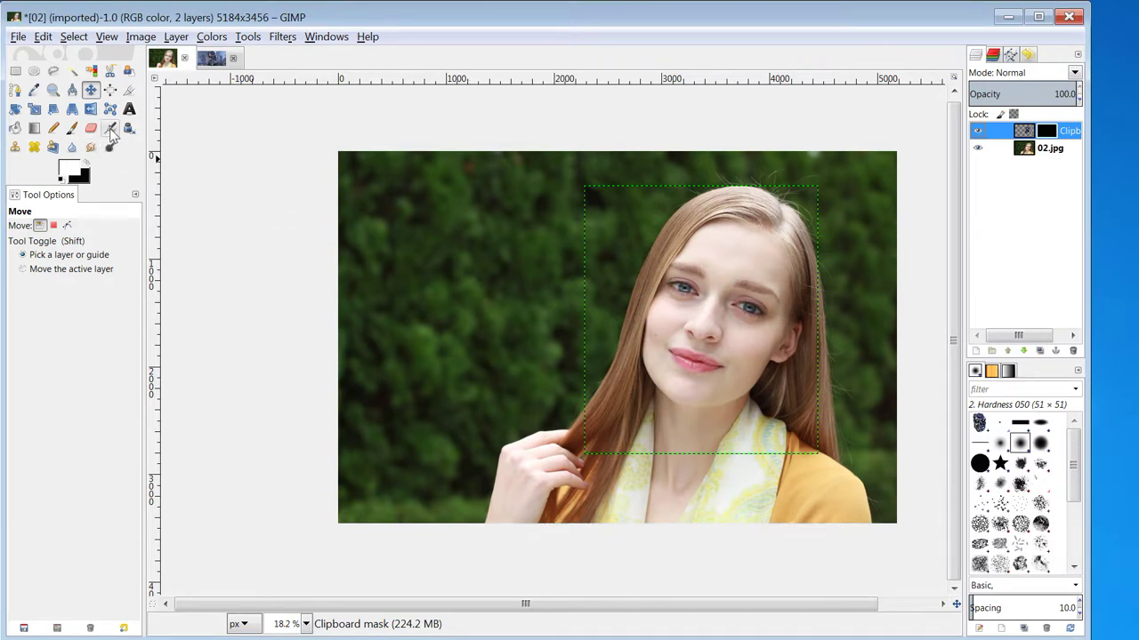
- Airbrush white on the mask to reveal the skull around the right eye and mouth
left_click(111, 130)
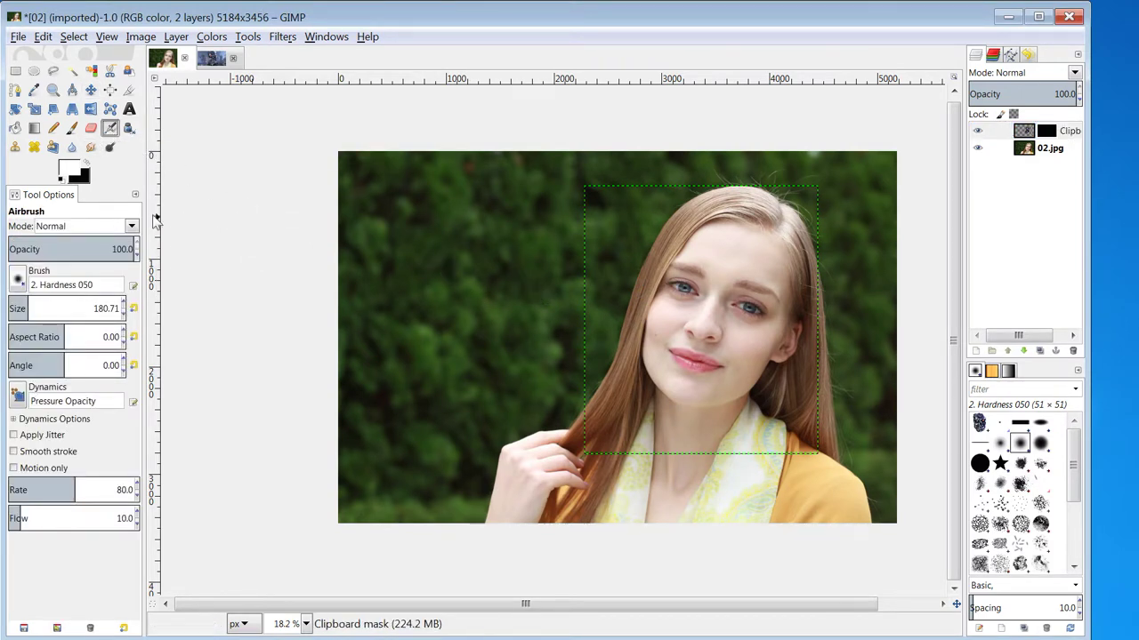
mouse_move(745, 314)
left_mouse_down()
mouse_move(771, 308)
mouse_move(741, 308)
mouse_move(753, 328)
mouse_move(740, 313)
mouse_move(744, 322)
left_mouse_up()
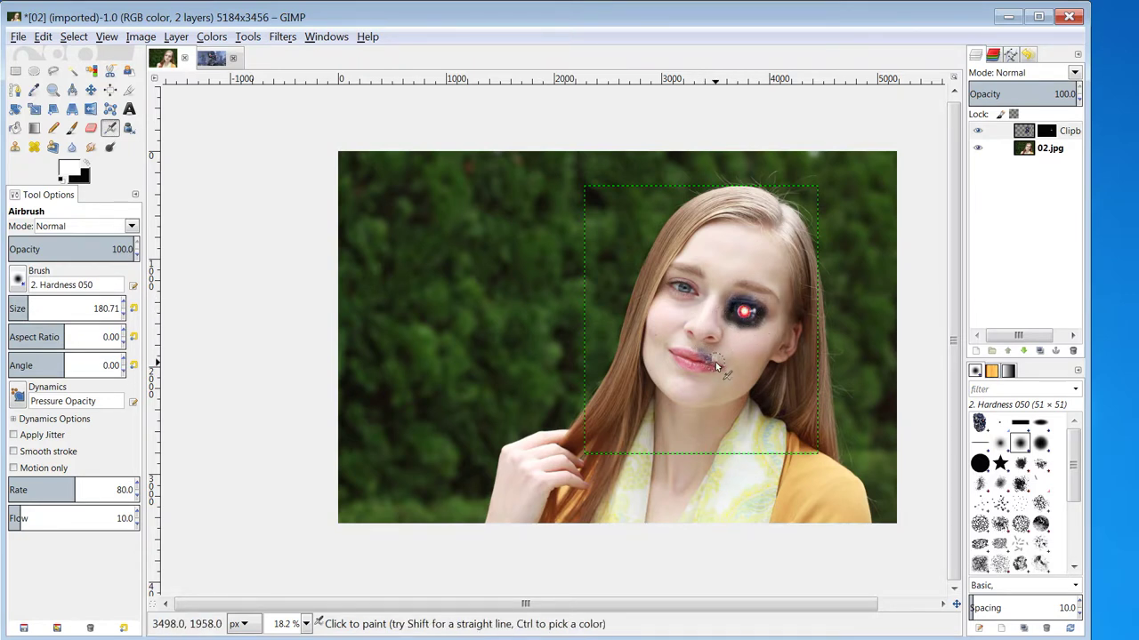
mouse_move(703, 369)
left_mouse_down()
mouse_move(723, 367)
mouse_move(720, 379)
mouse_move(701, 366)
mouse_move(736, 364)
mouse_move(722, 340)
mouse_move(720, 365)
mouse_move(754, 339)
mouse_move(738, 322)
mouse_move(735, 338)
mouse_move(735, 305)
mouse_move(749, 302)
mouse_move(738, 313)
left_mouse_up()
key("F10")
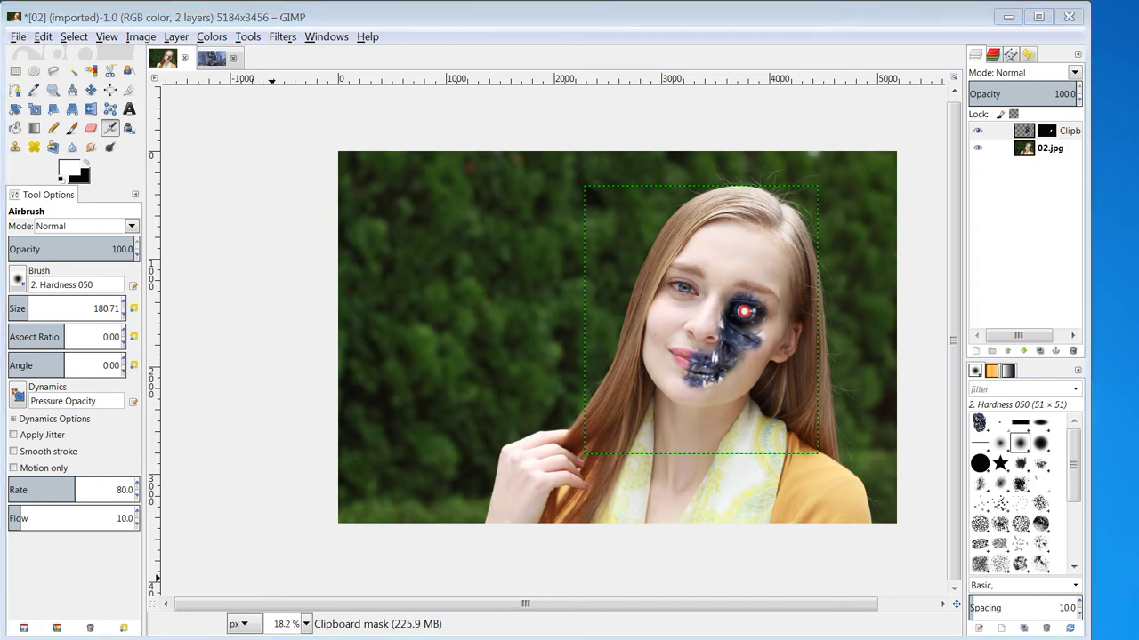